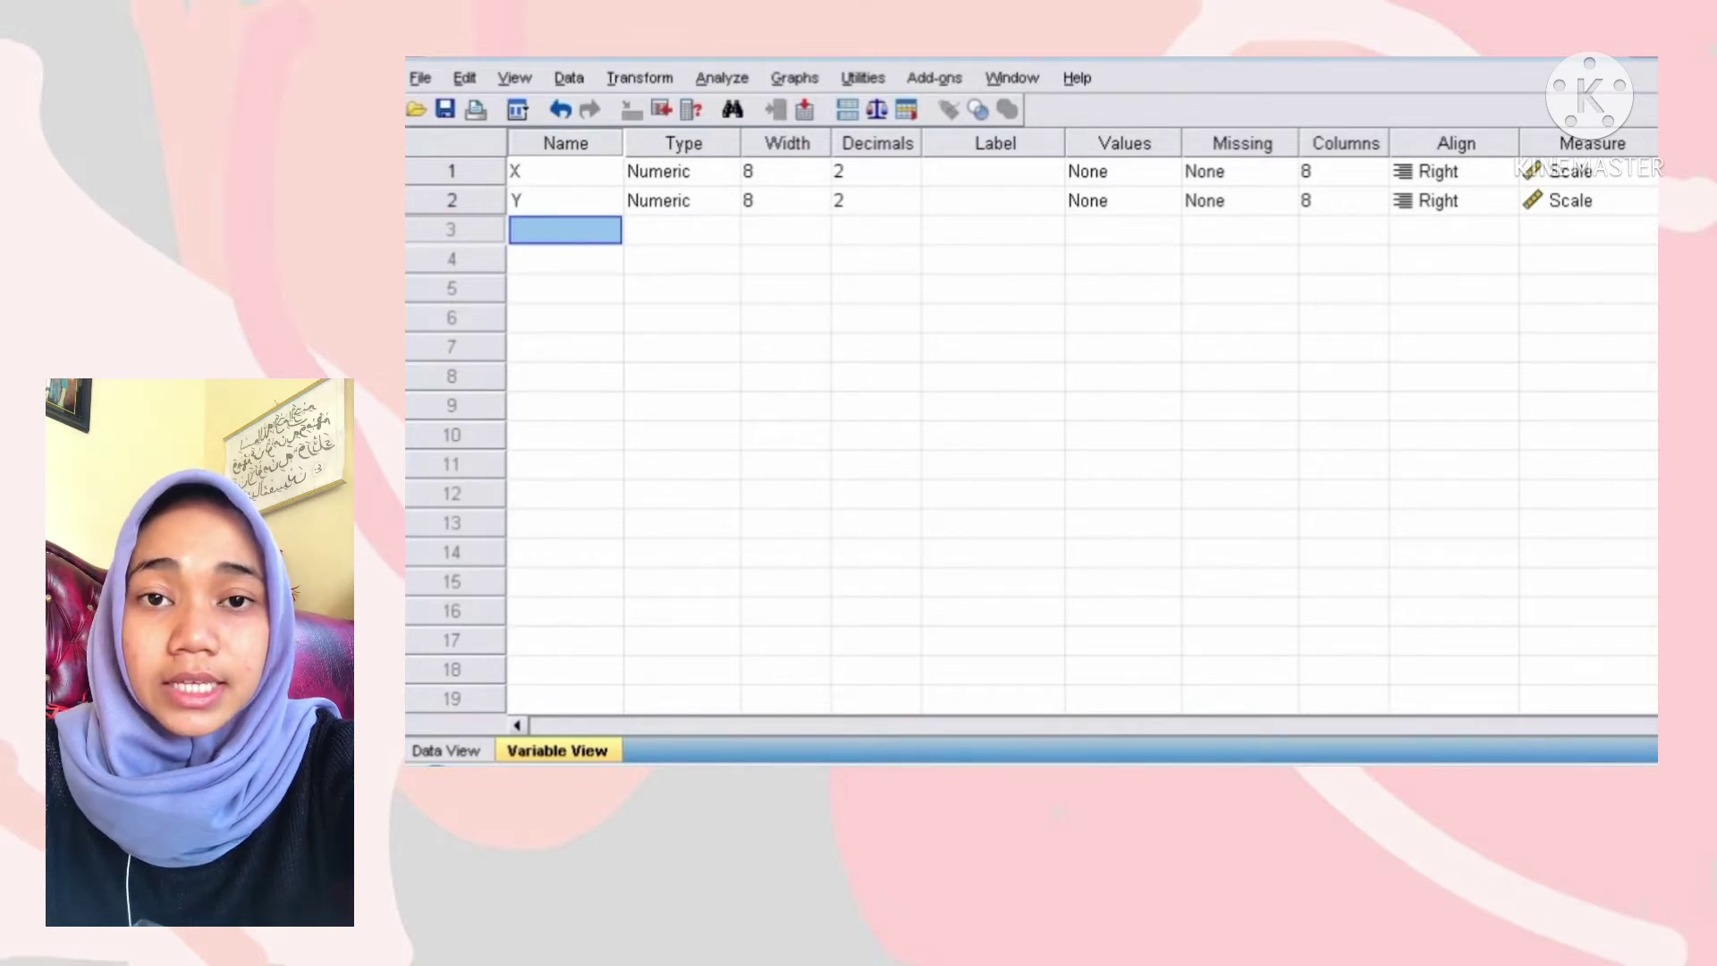
Set the decimals of variables X and Y to 0
left_click(905, 174)
left_click(908, 178)
left_click(909, 178)
left_click(876, 200)
left_click(908, 207)
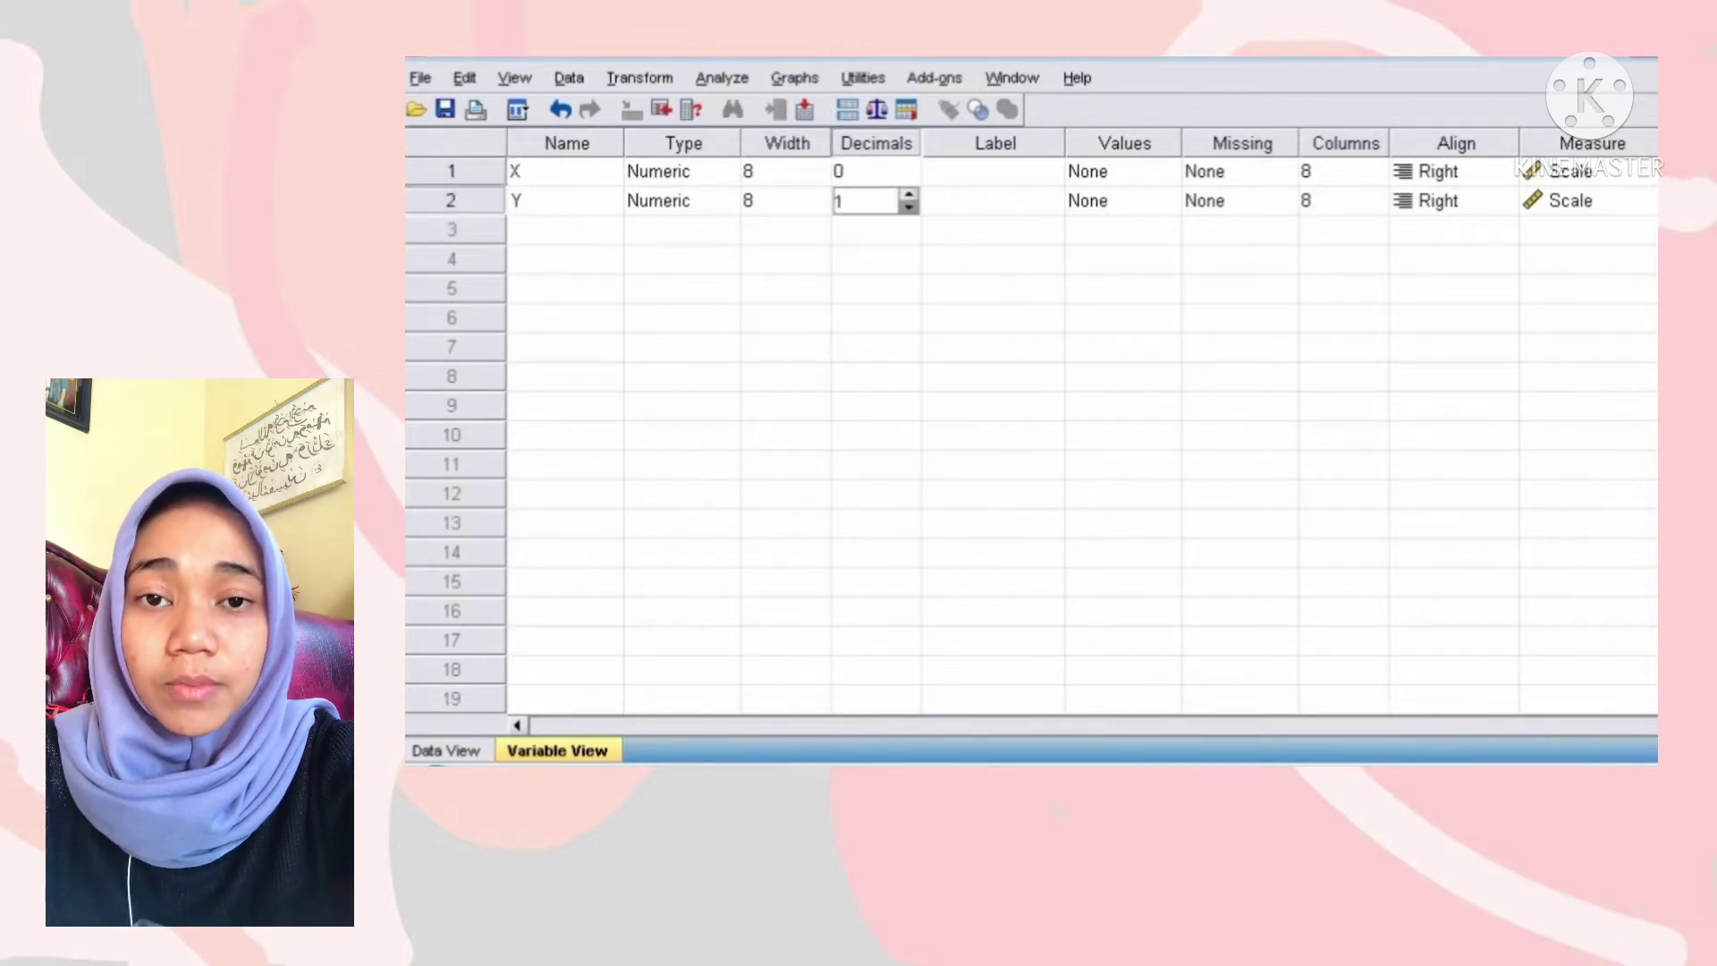
left_click(909, 207)
Label variable X as "Buah" and variable Y as "Penjualan"
left_click(993, 171)
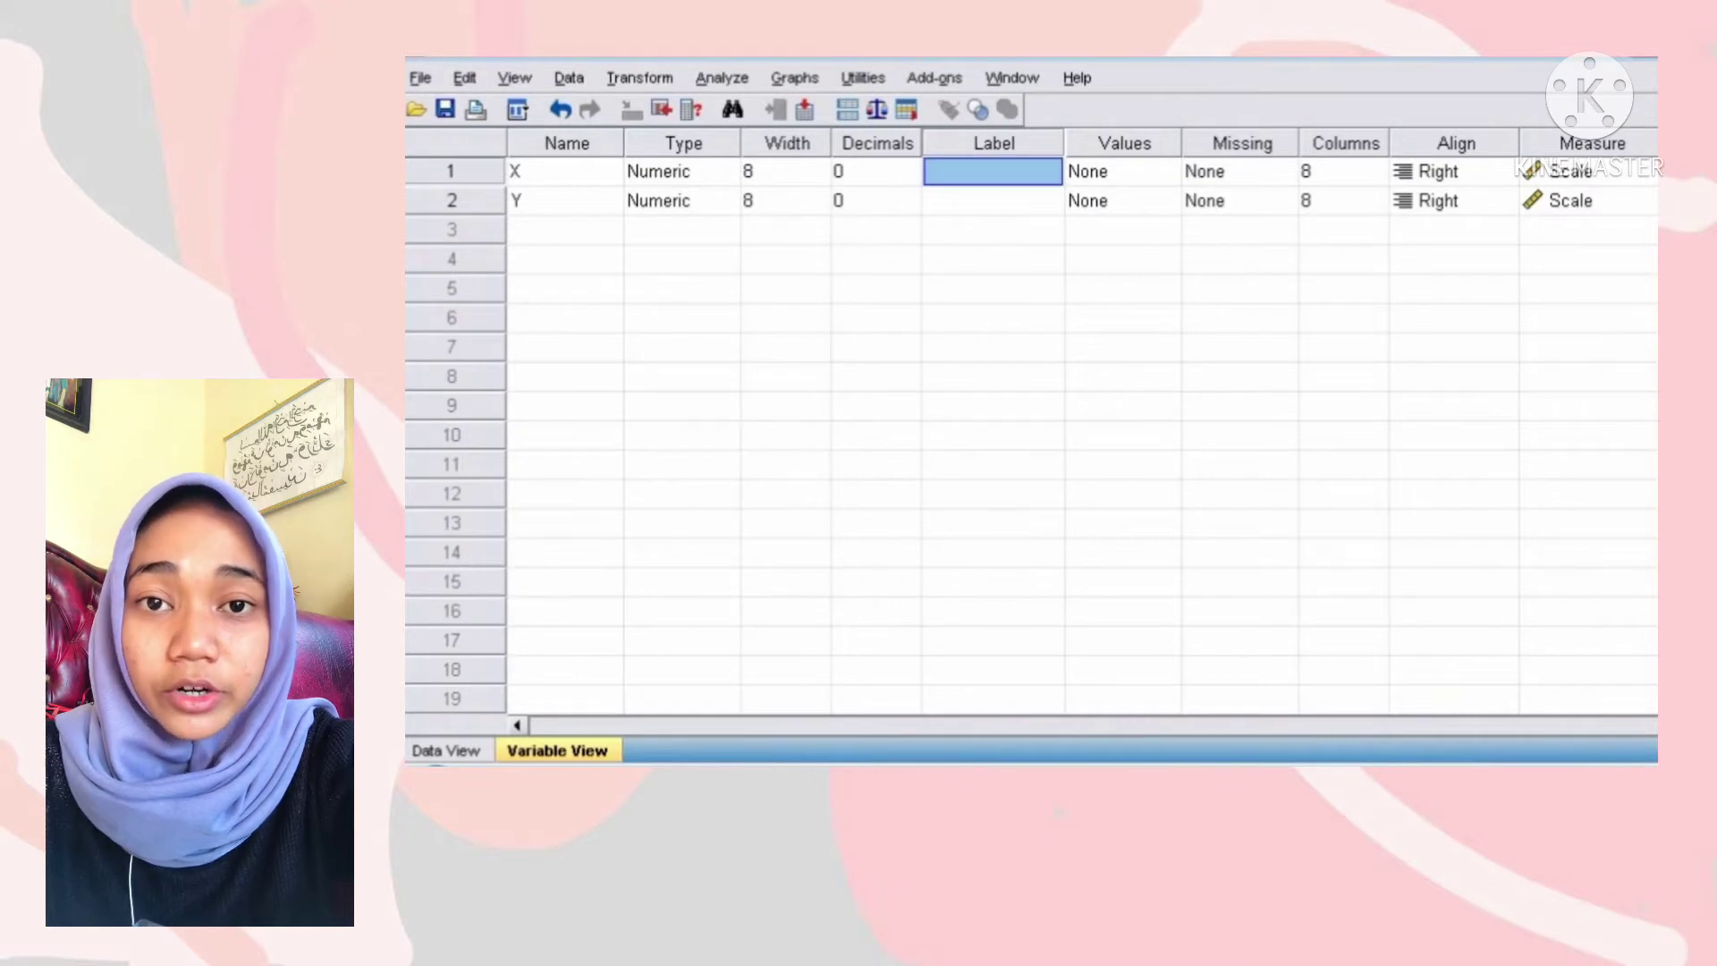
type("B")
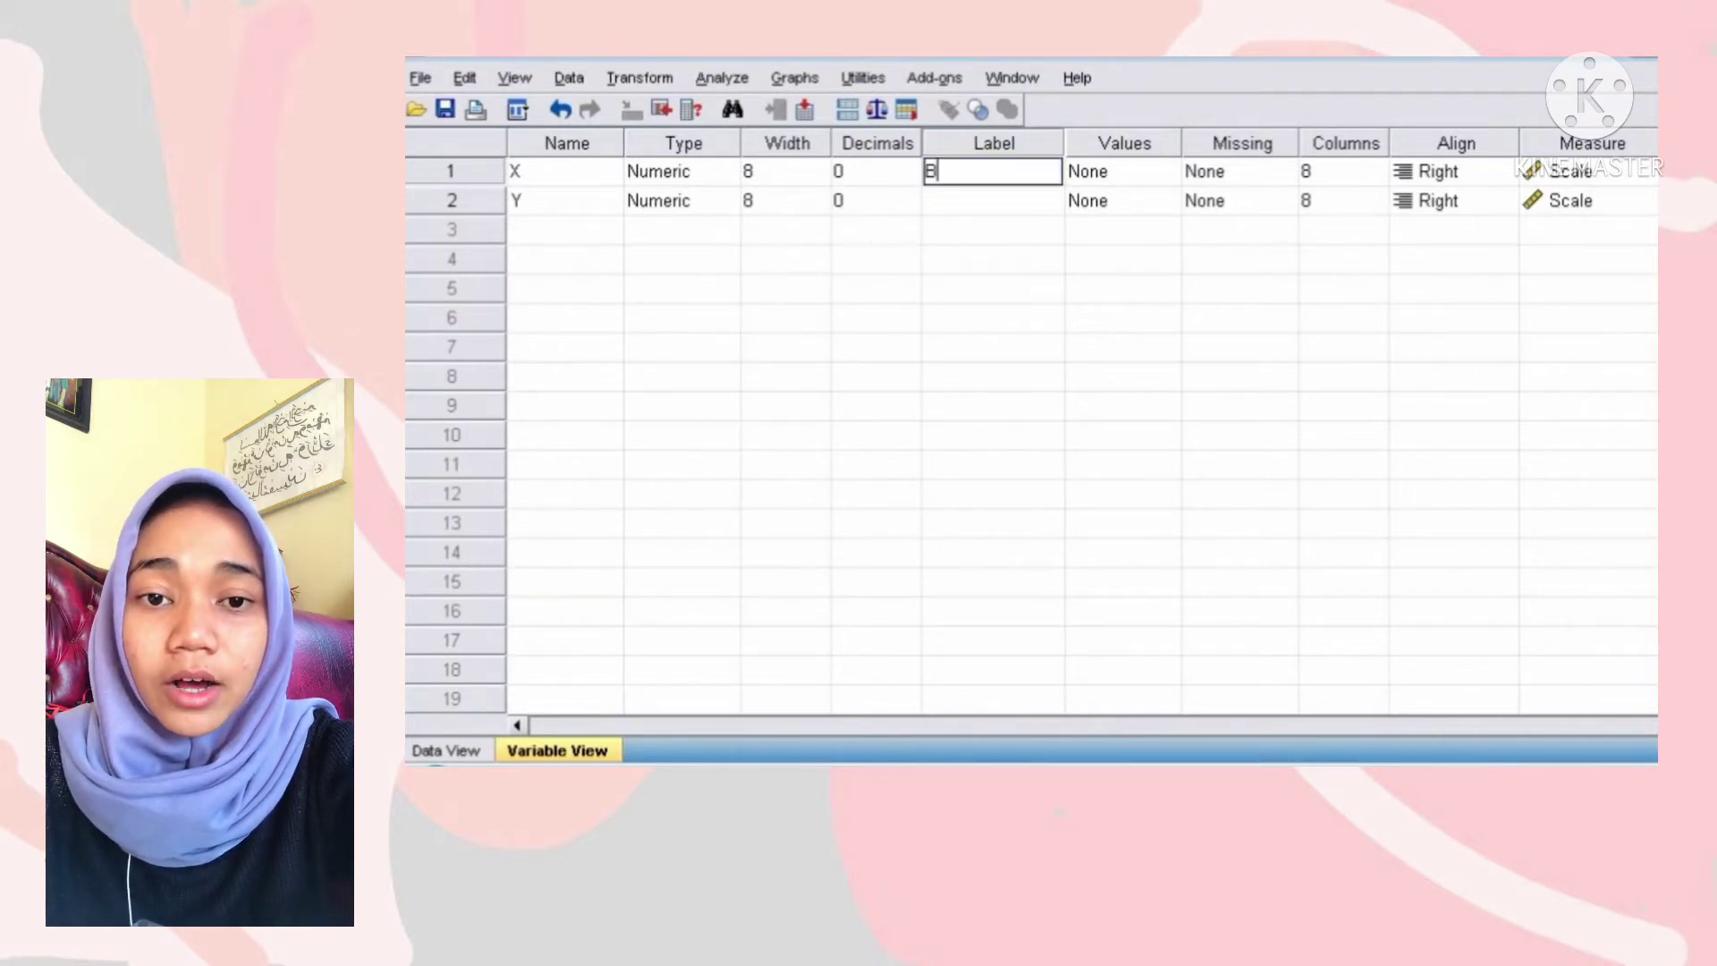
type("uah")
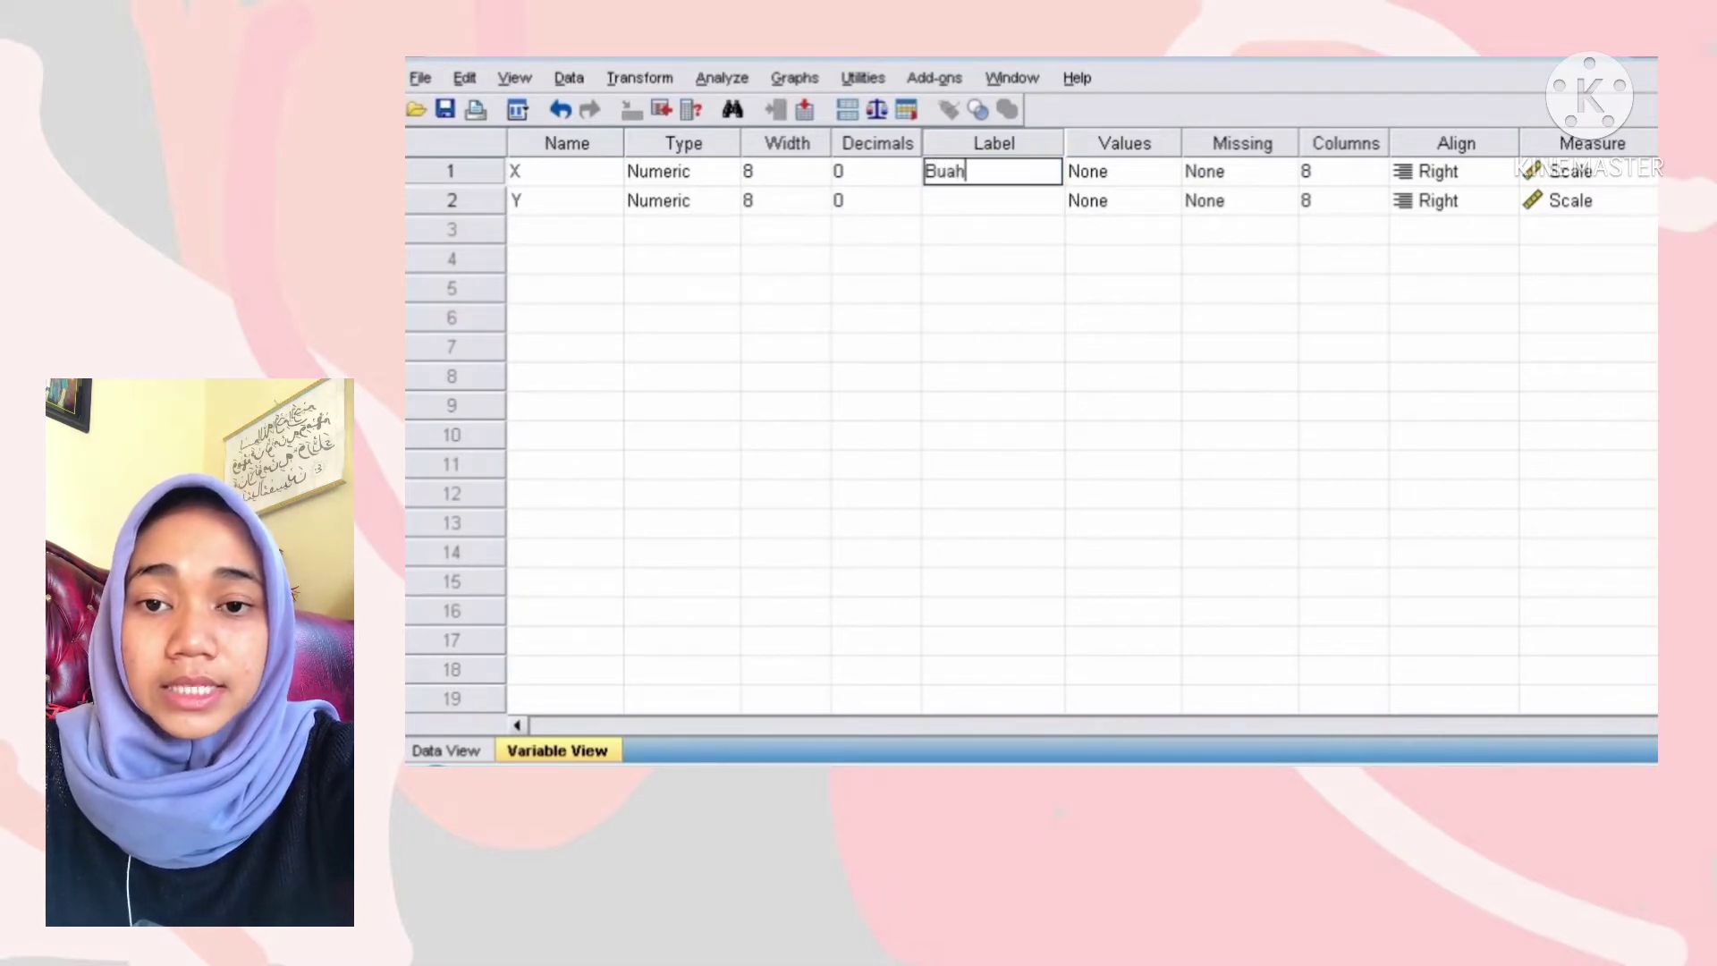
key("Return")
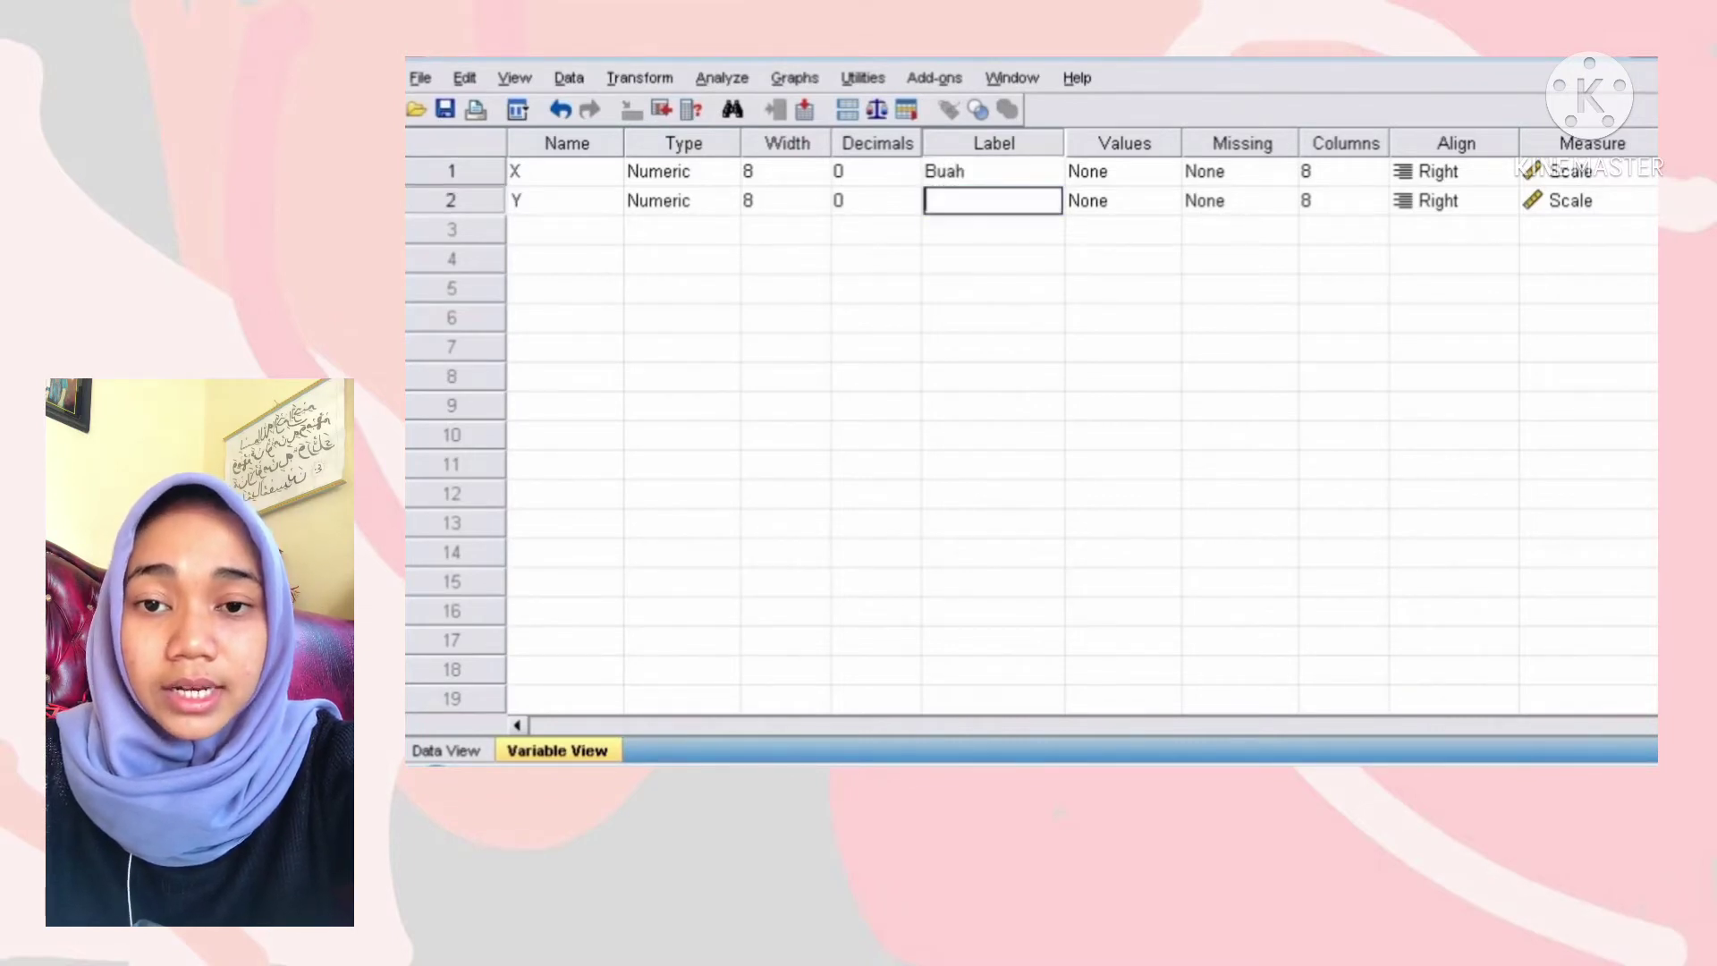
type("Pe")
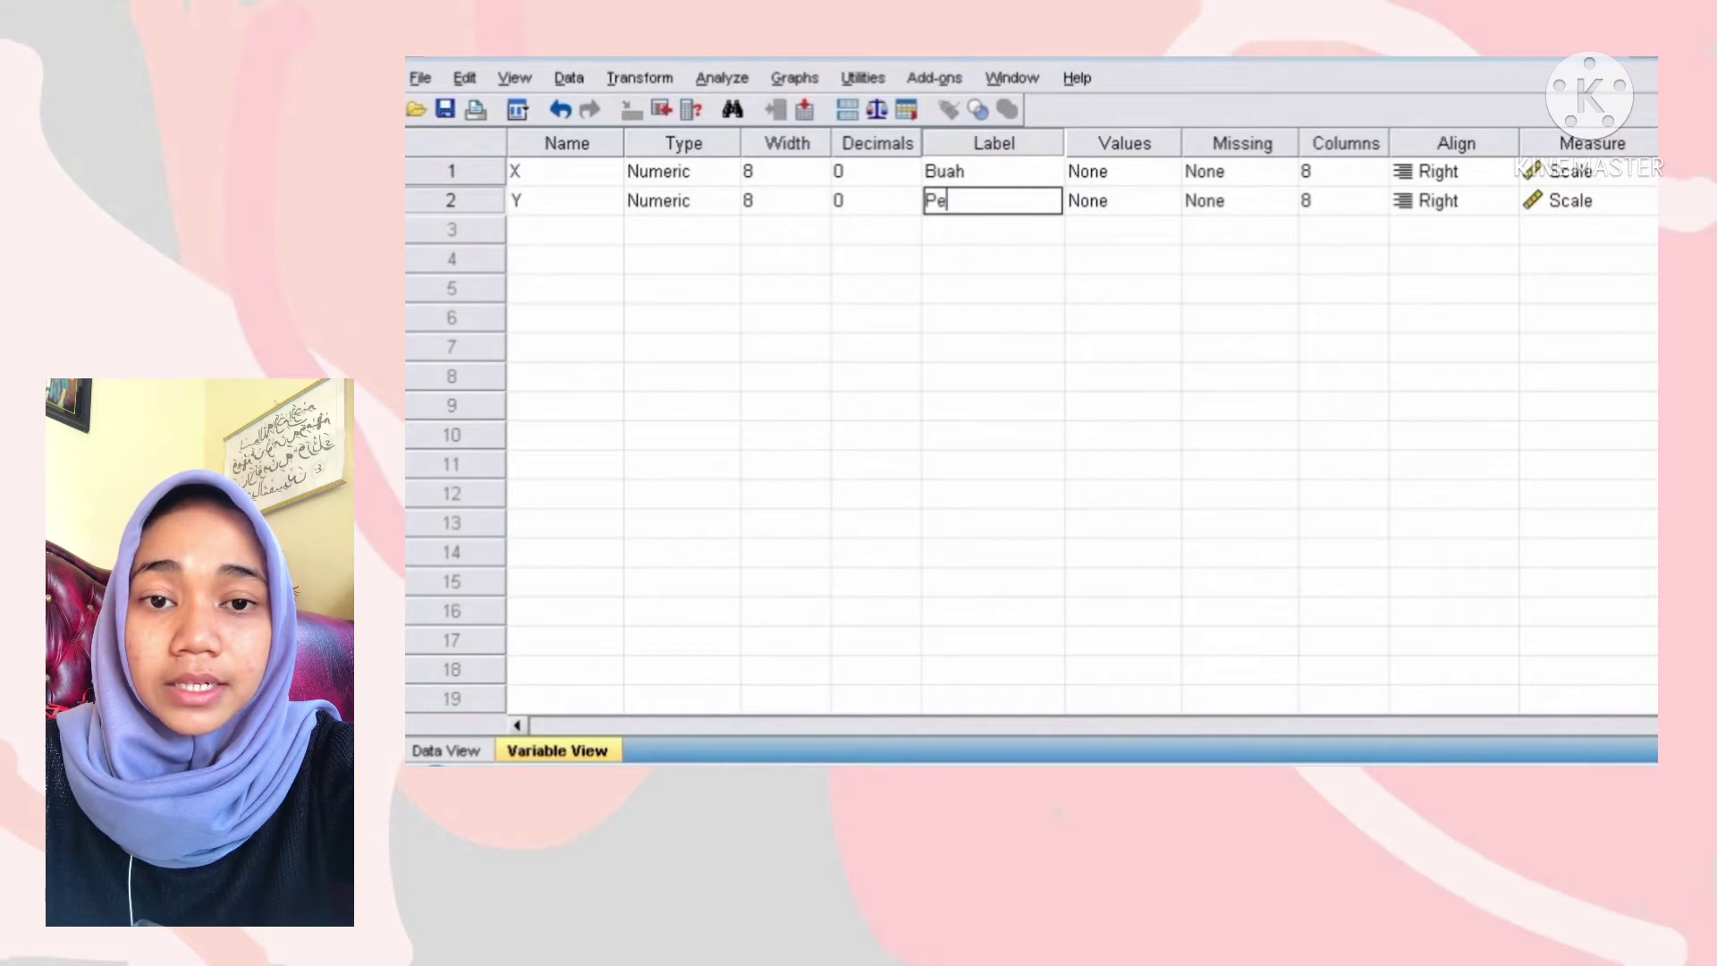
type("njualan")
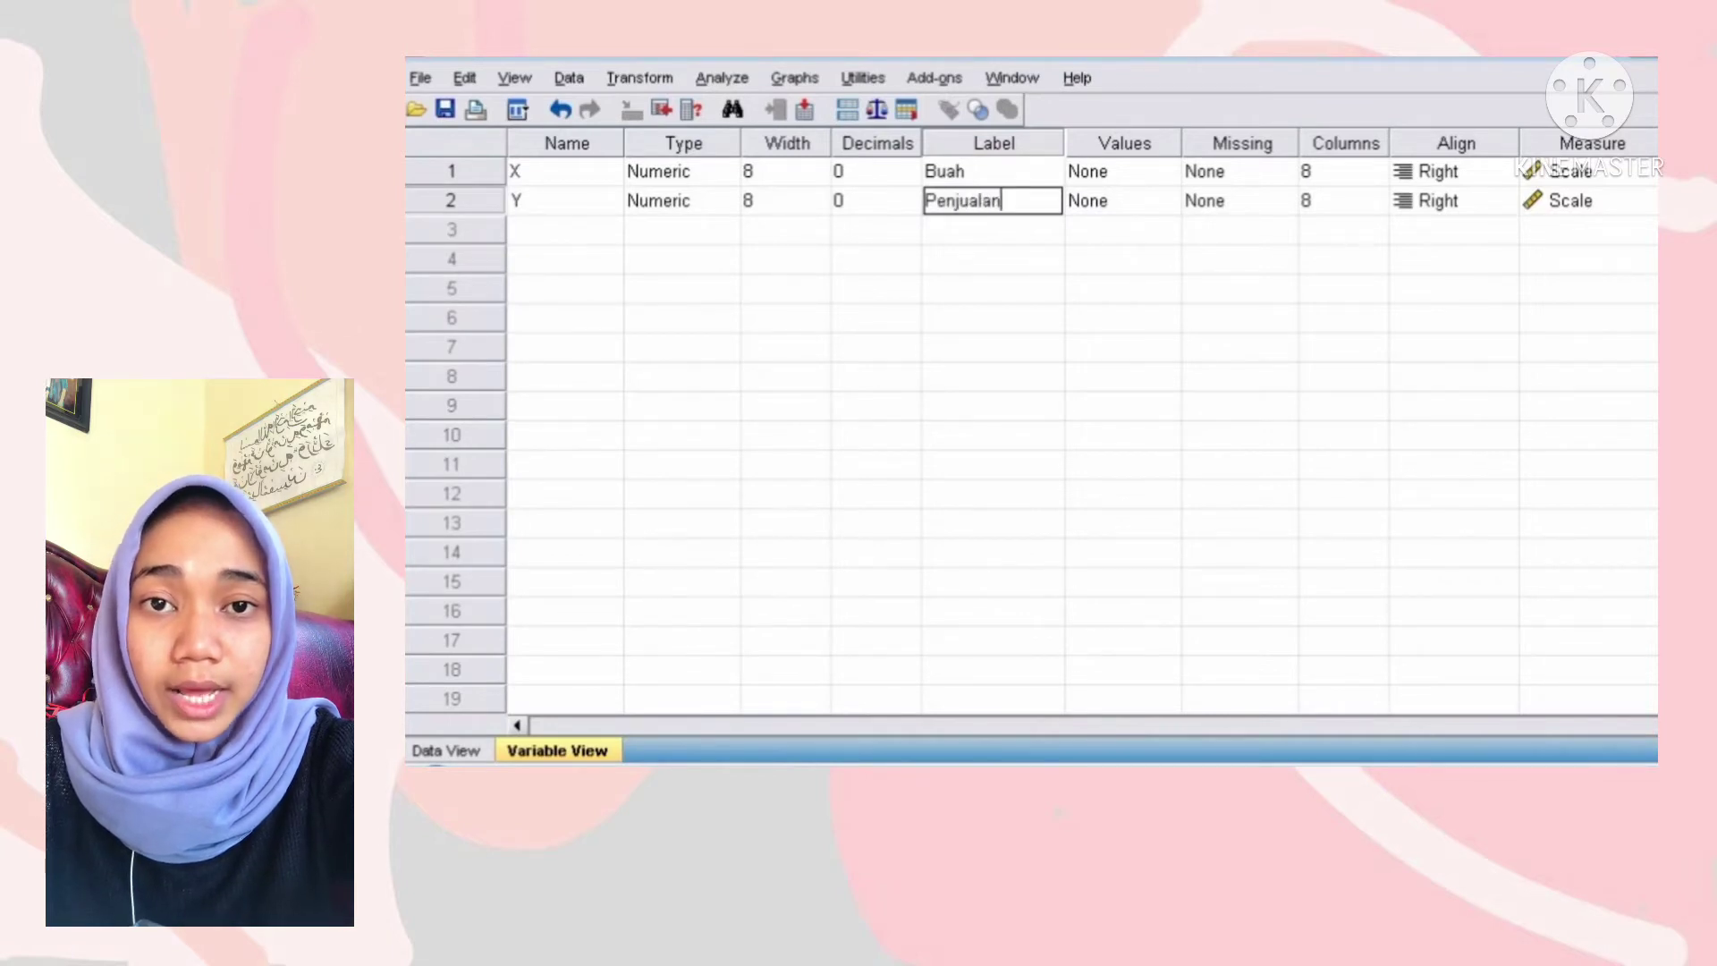
key("Return")
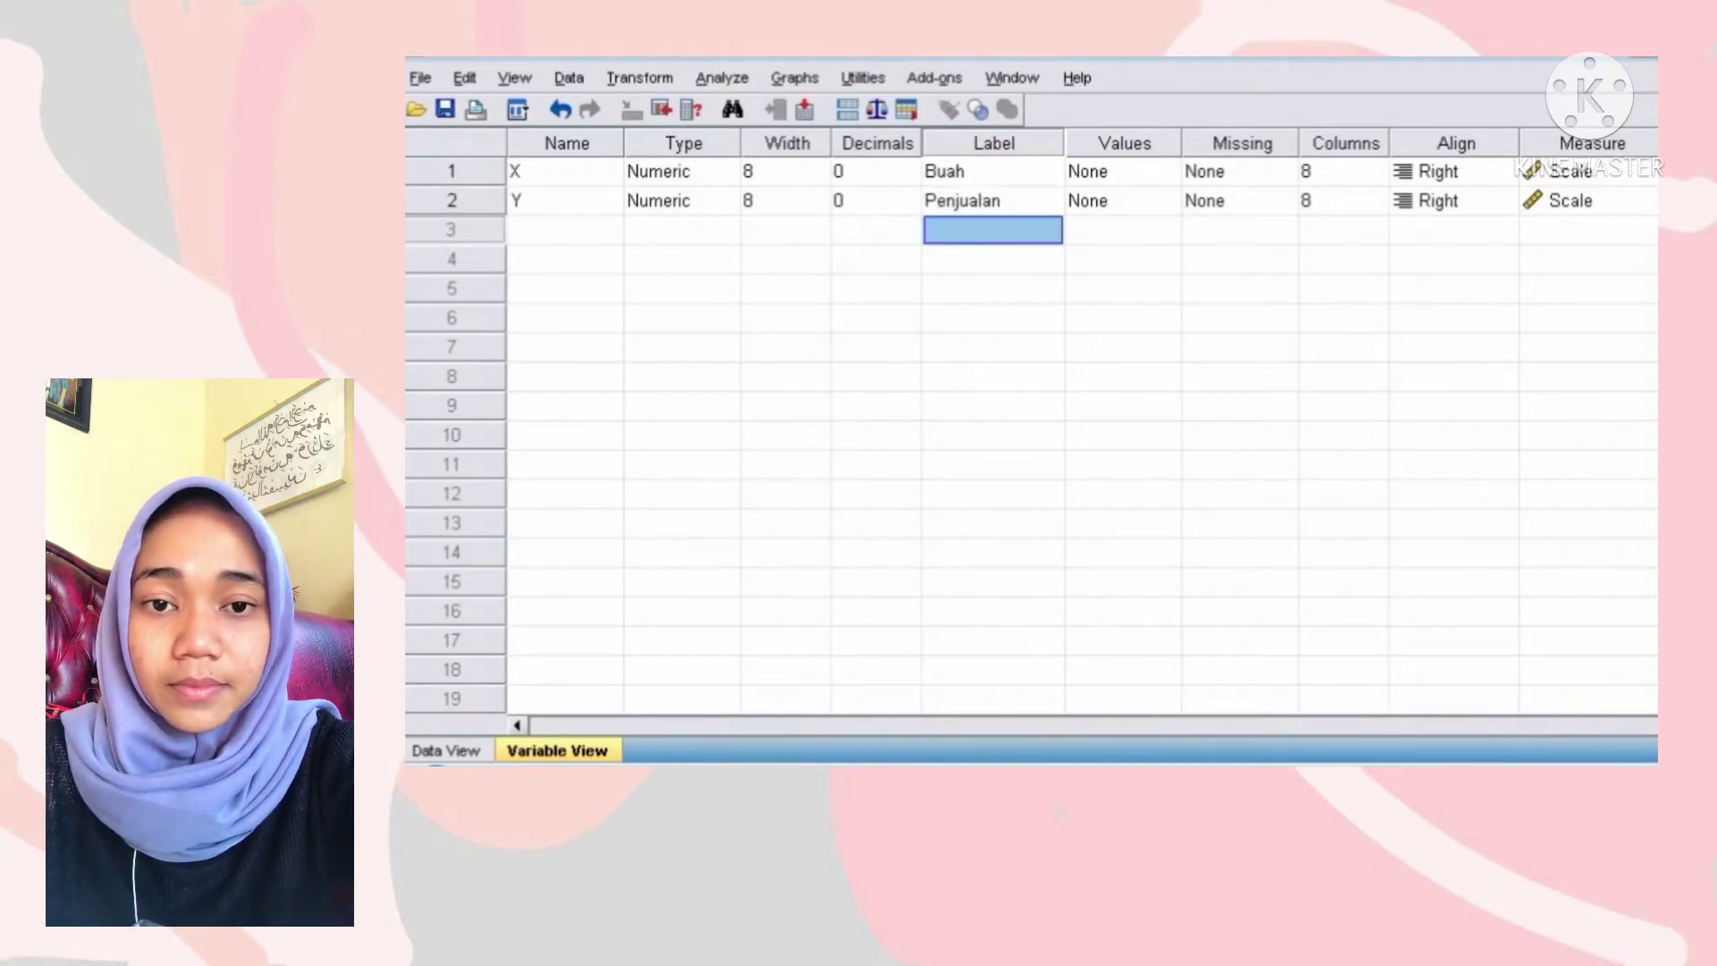
Open the value labels of variable X and add value 1 with the label "Salak"
left_click(1109, 289)
left_click(1109, 172)
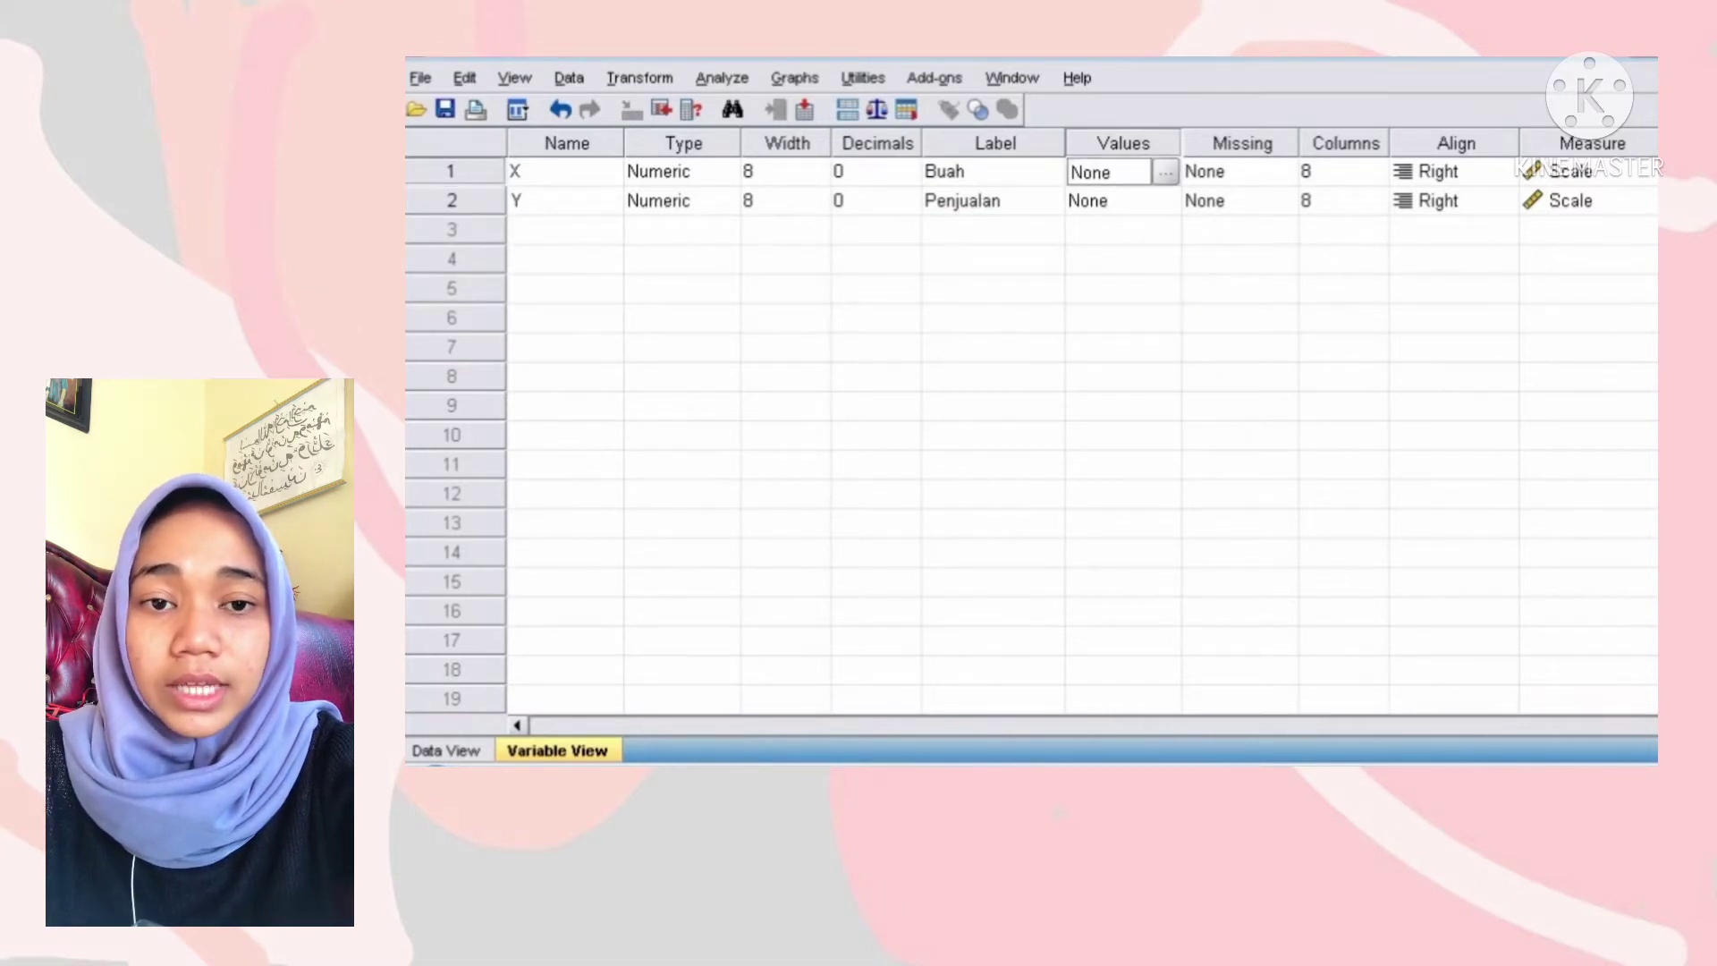
left_click(1165, 172)
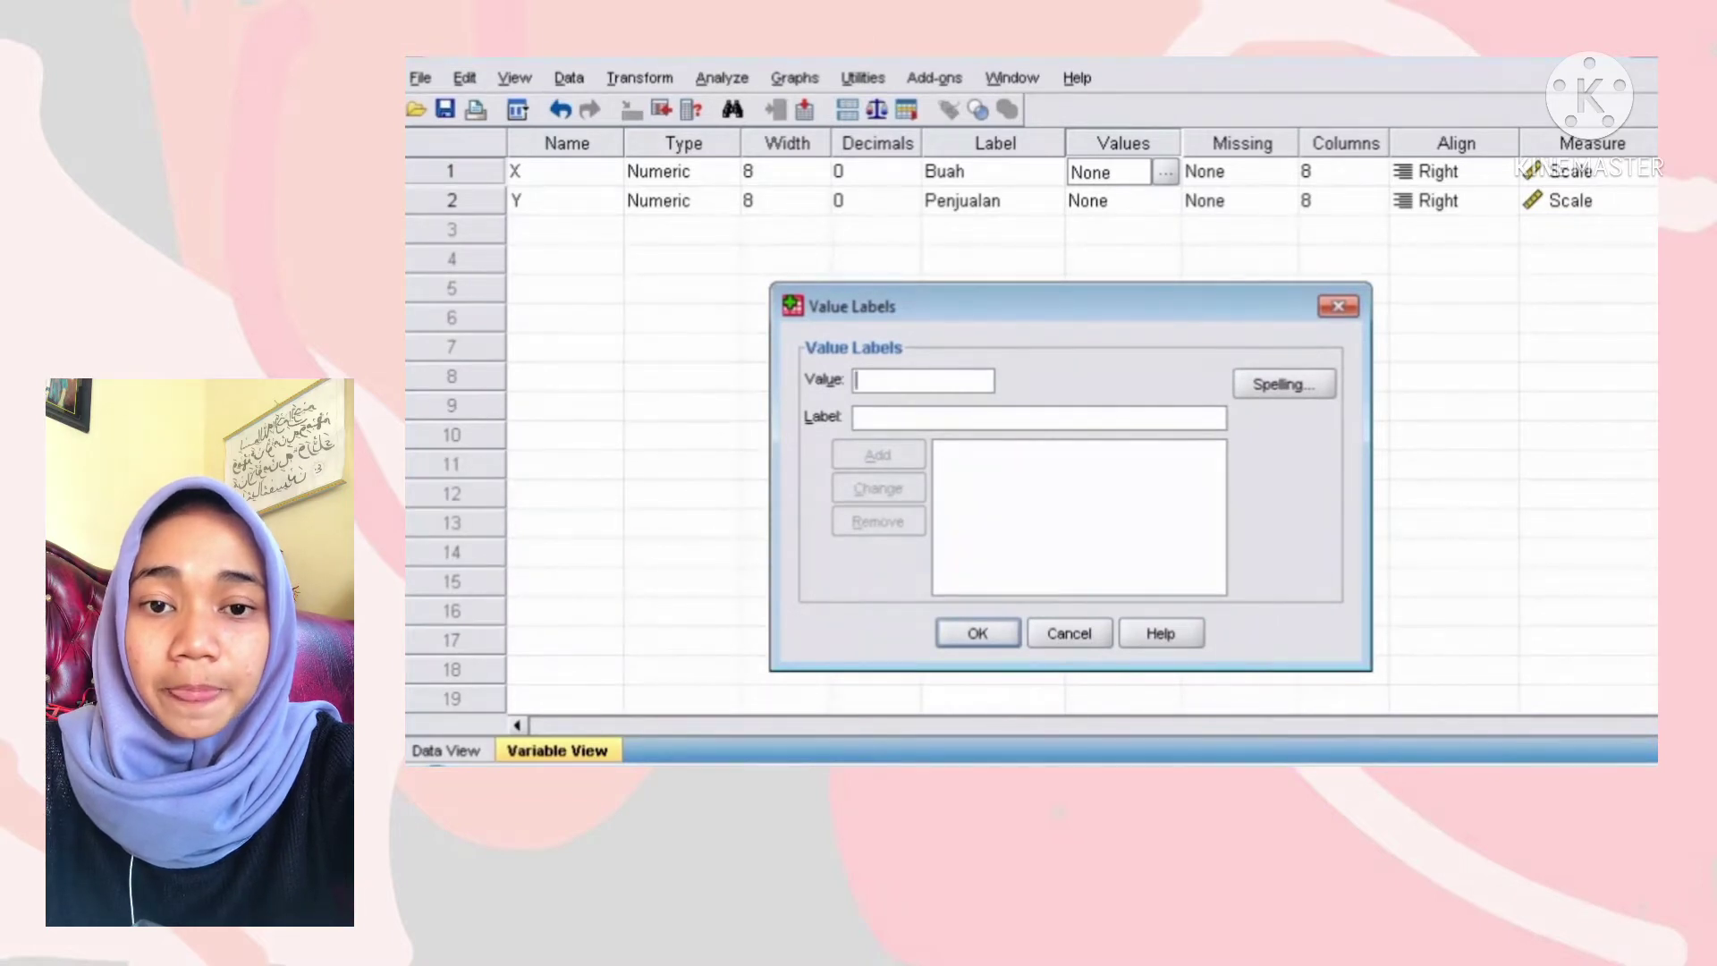
type("1")
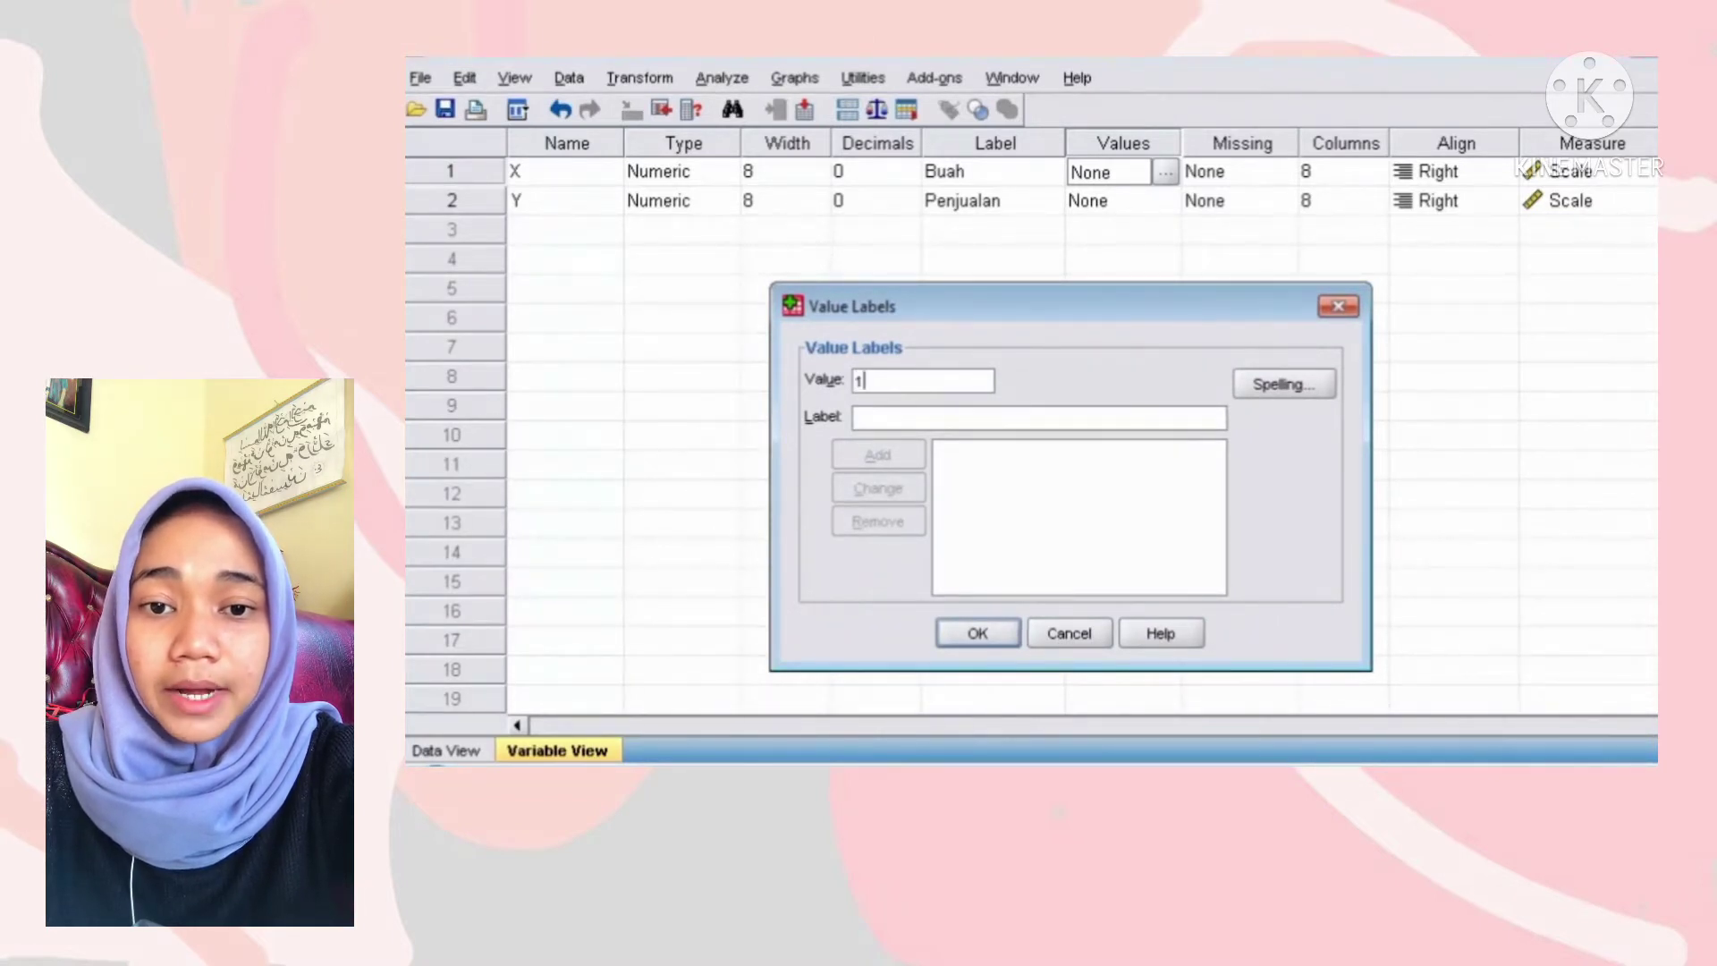
left_click(1037, 418)
type("S")
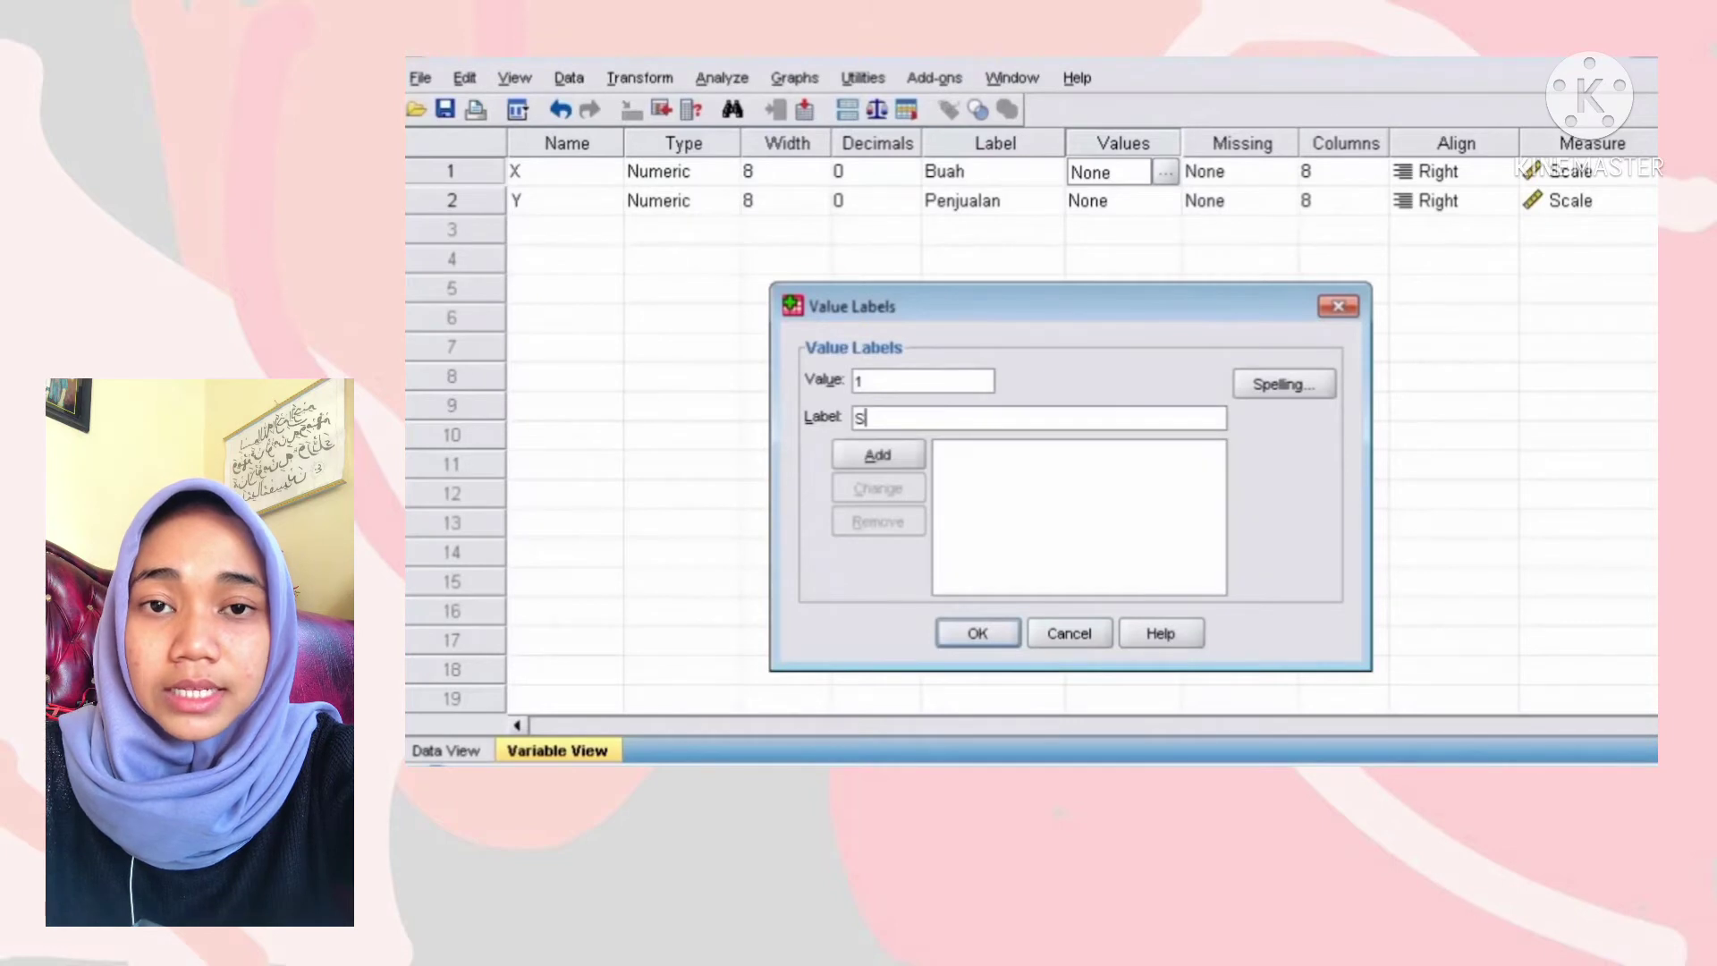
type("alak")
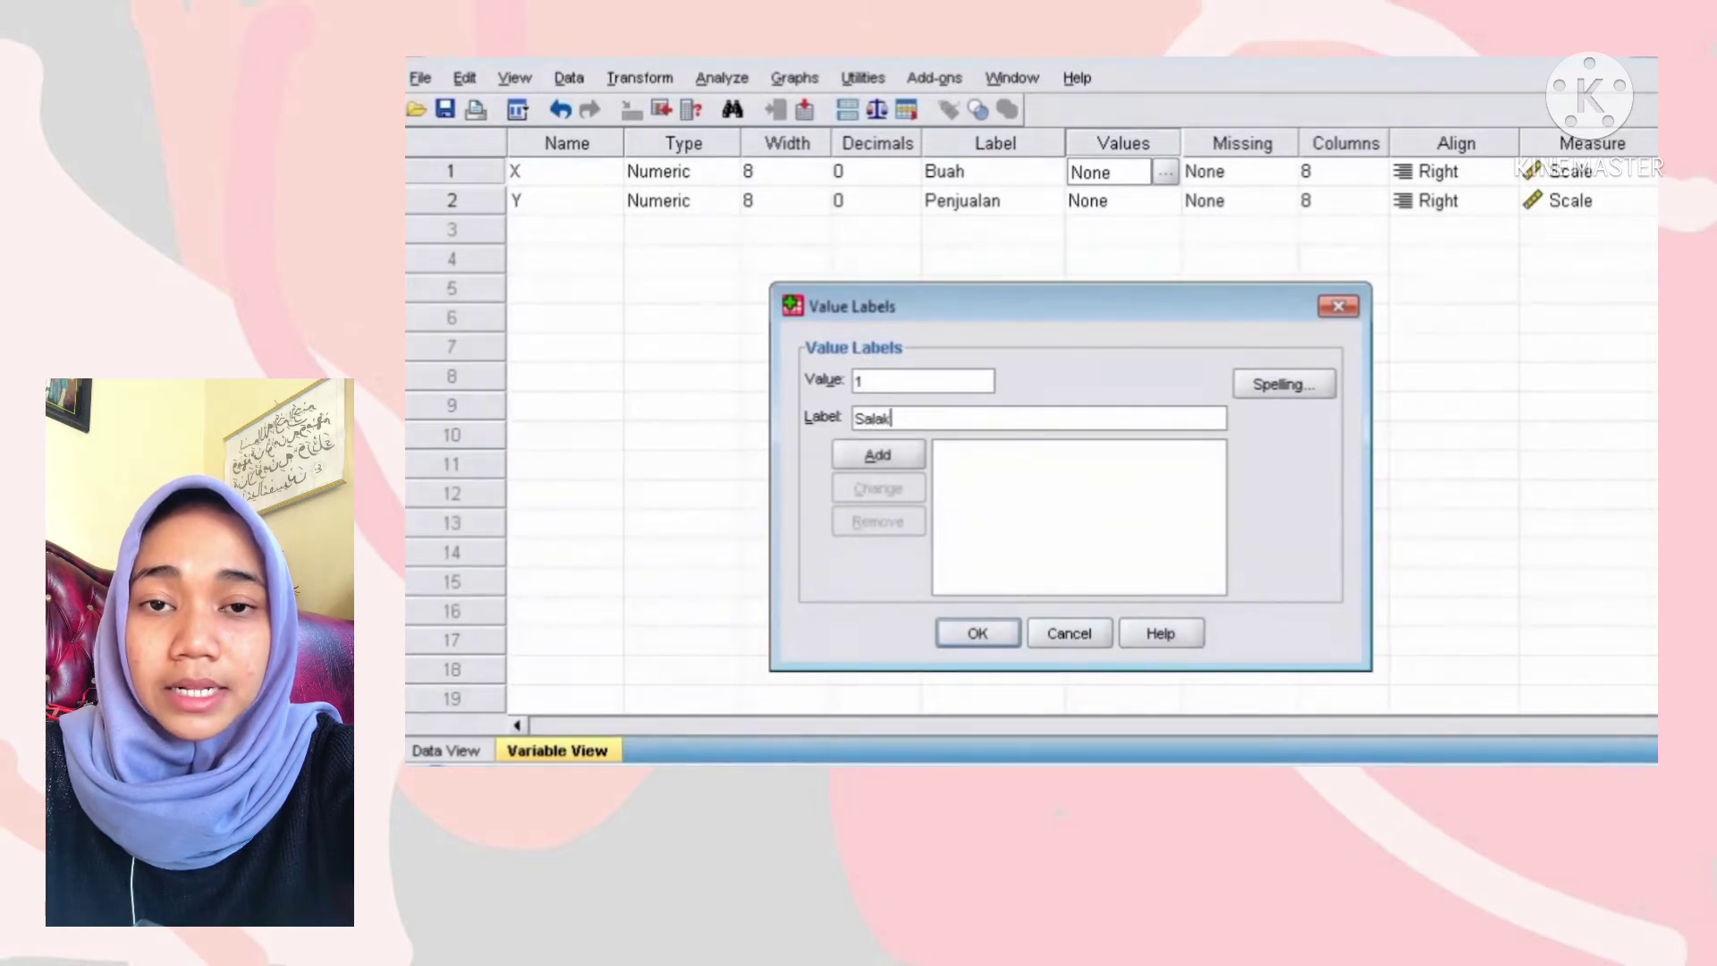
key("alt+a")
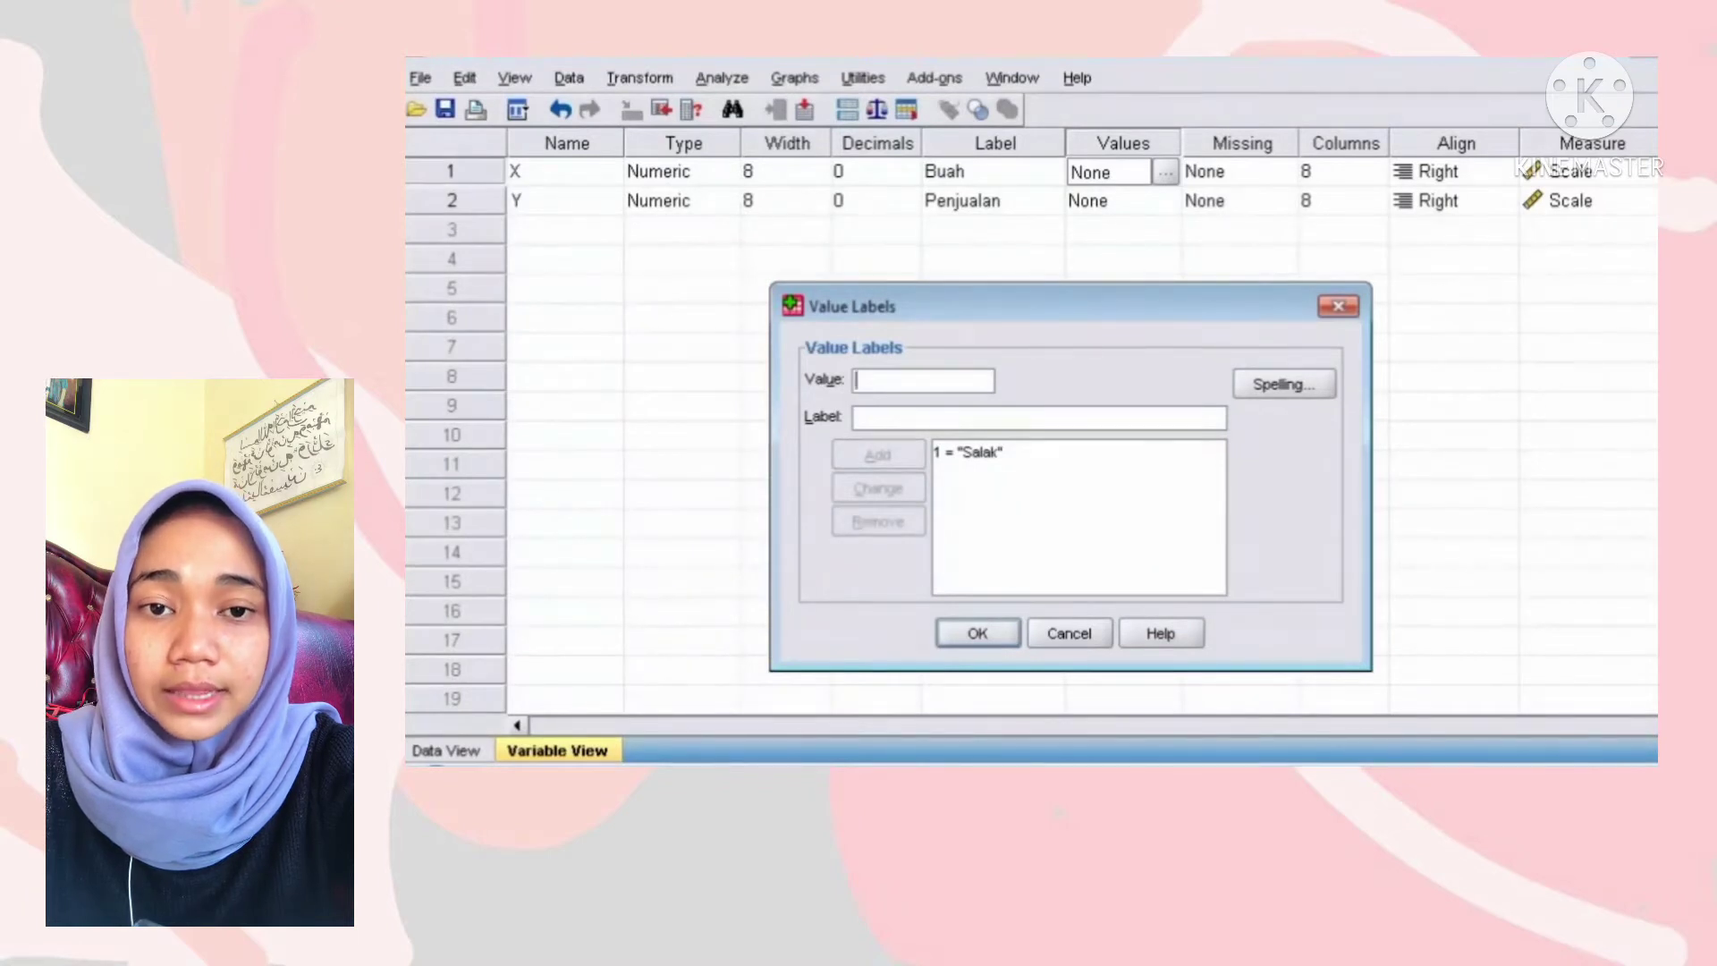
Add value 2 with the label "Jeruk" to the value labels of X
type("2")
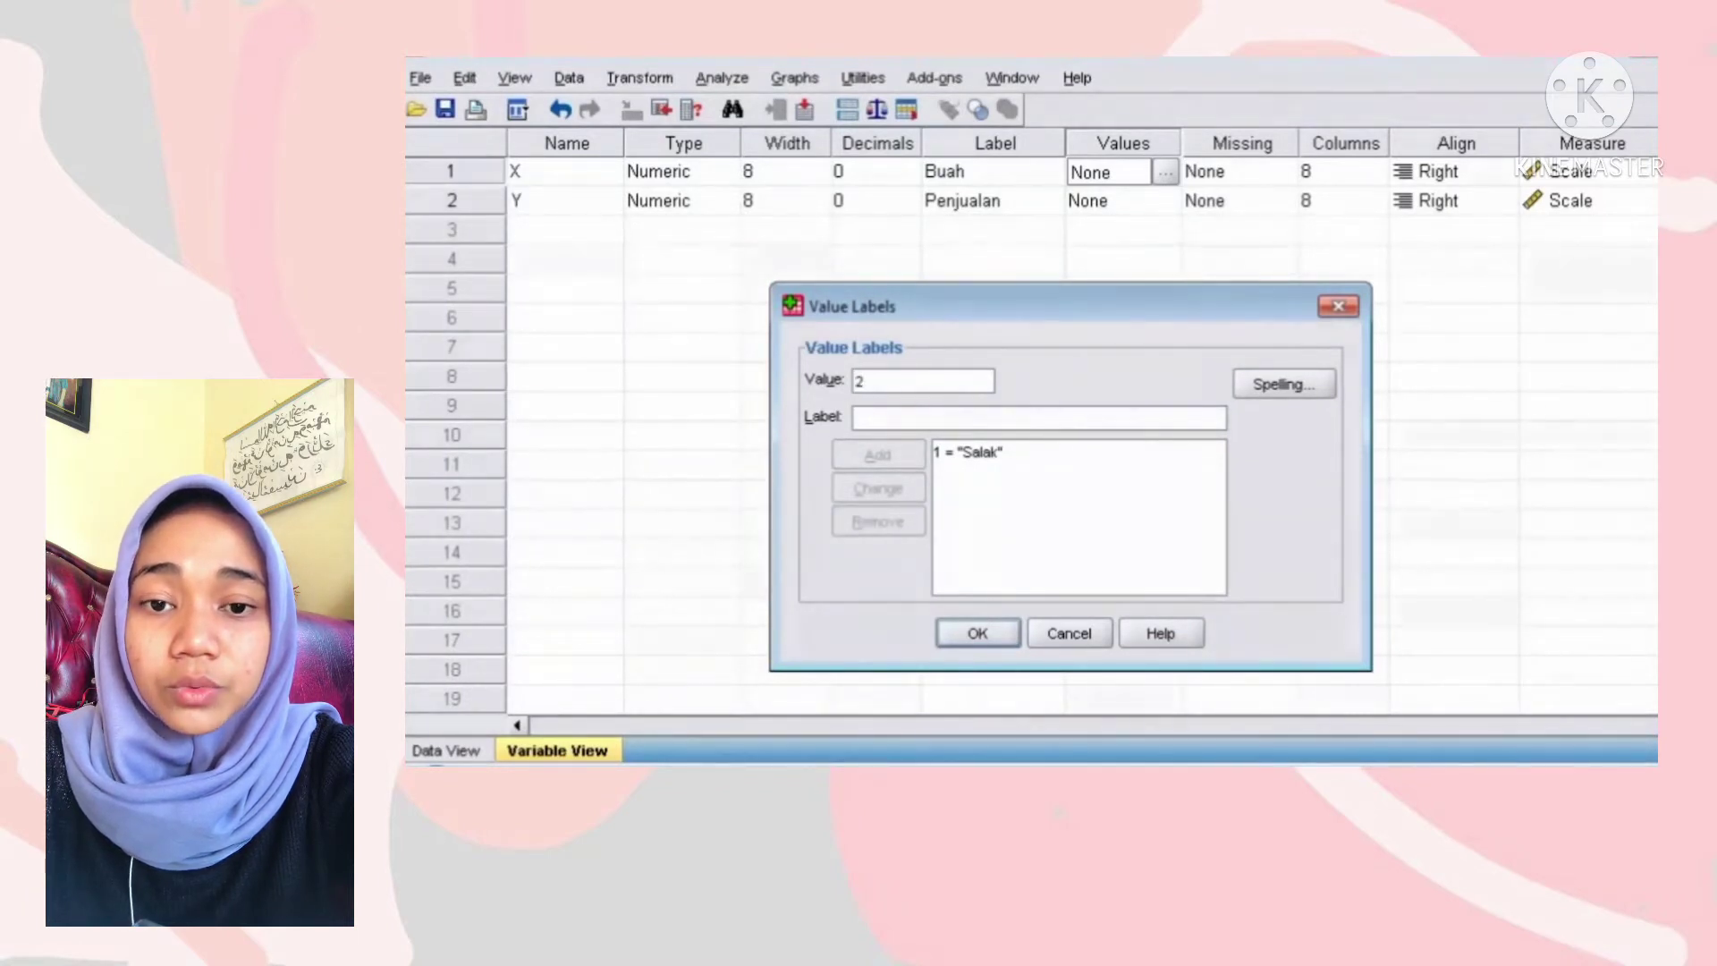
left_click(855, 418)
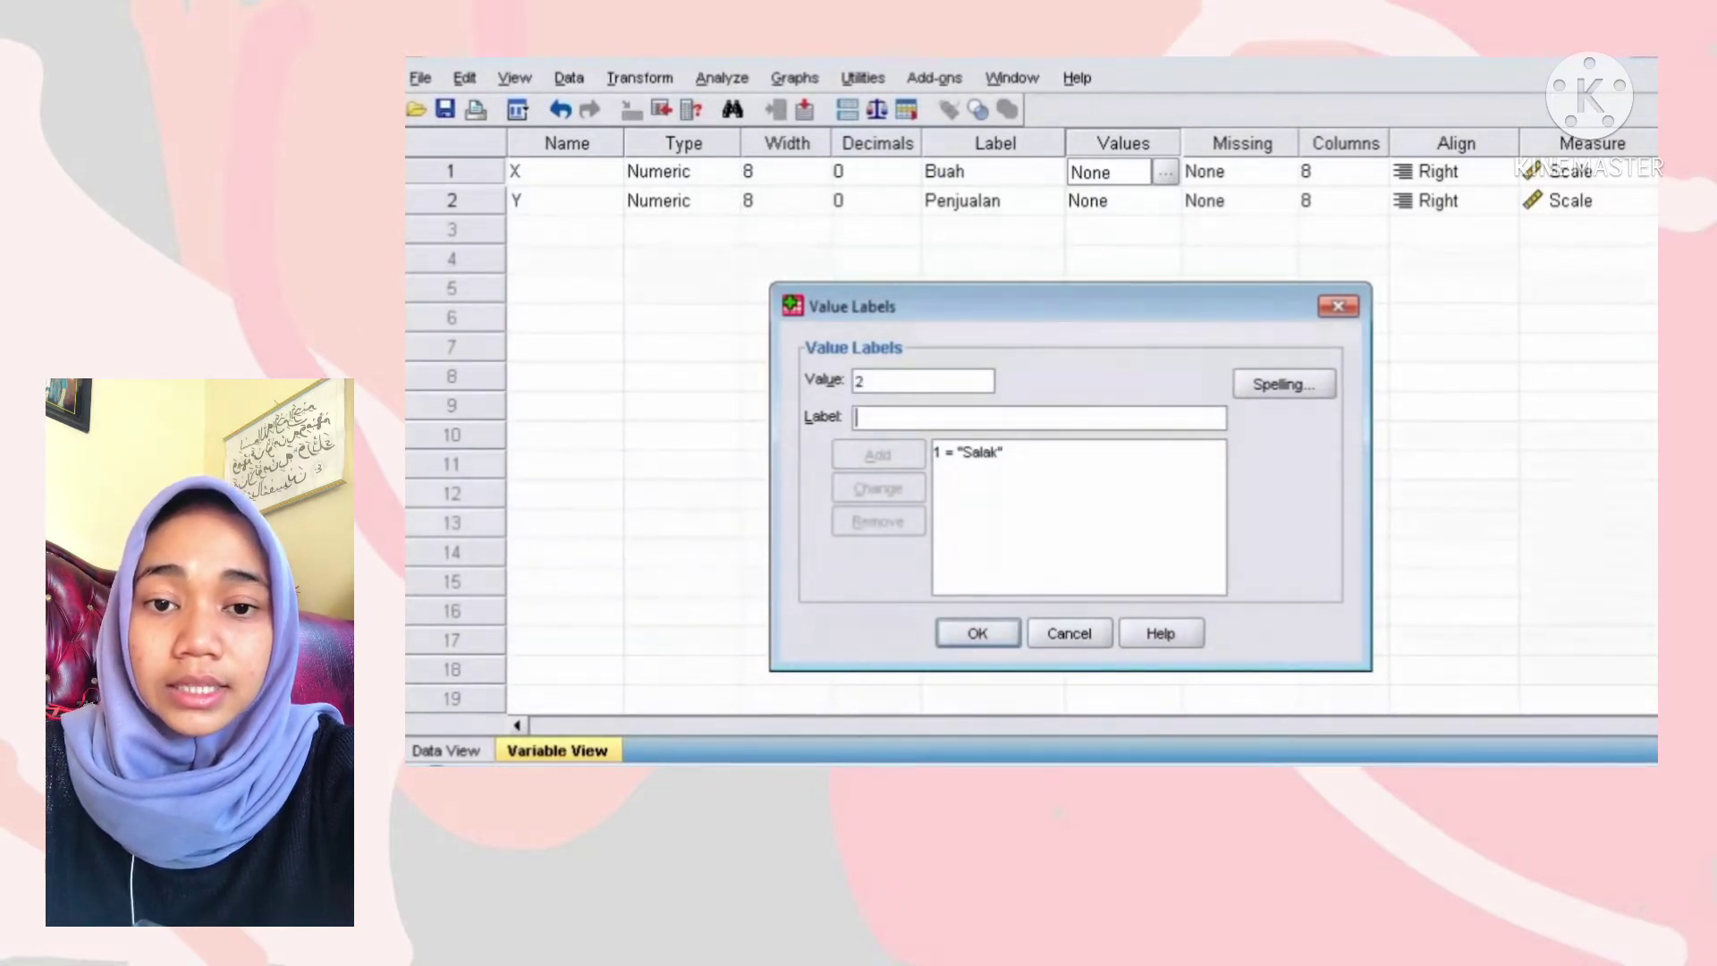
type("J")
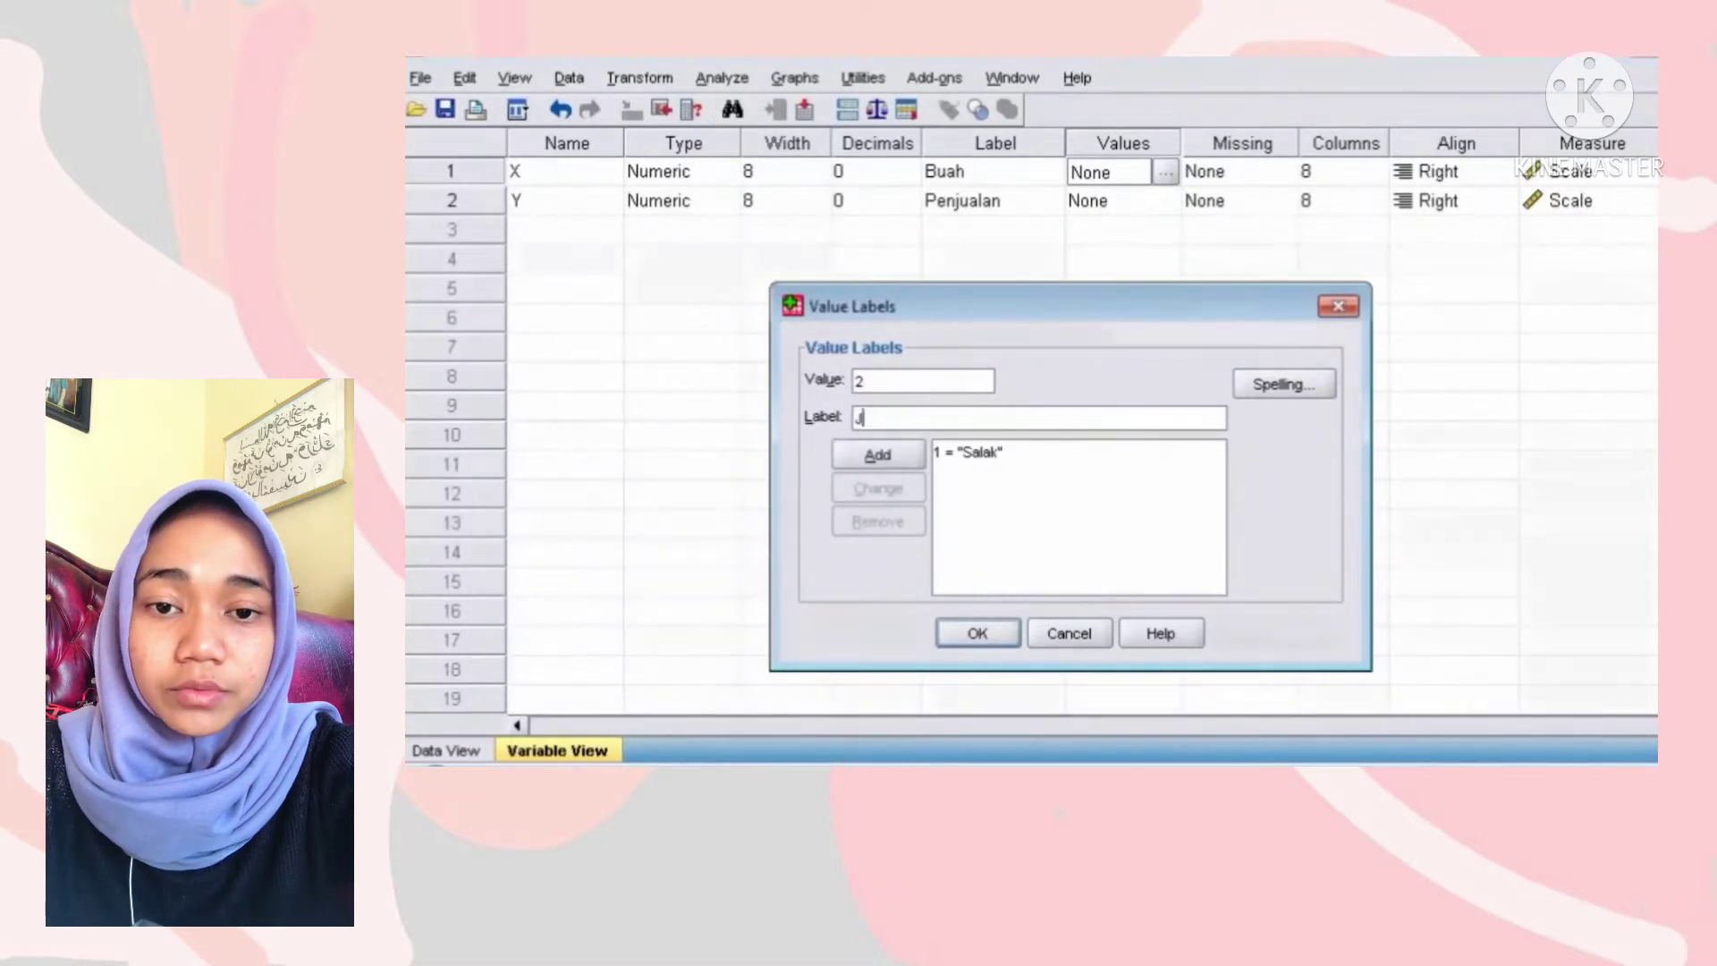
type("eruk")
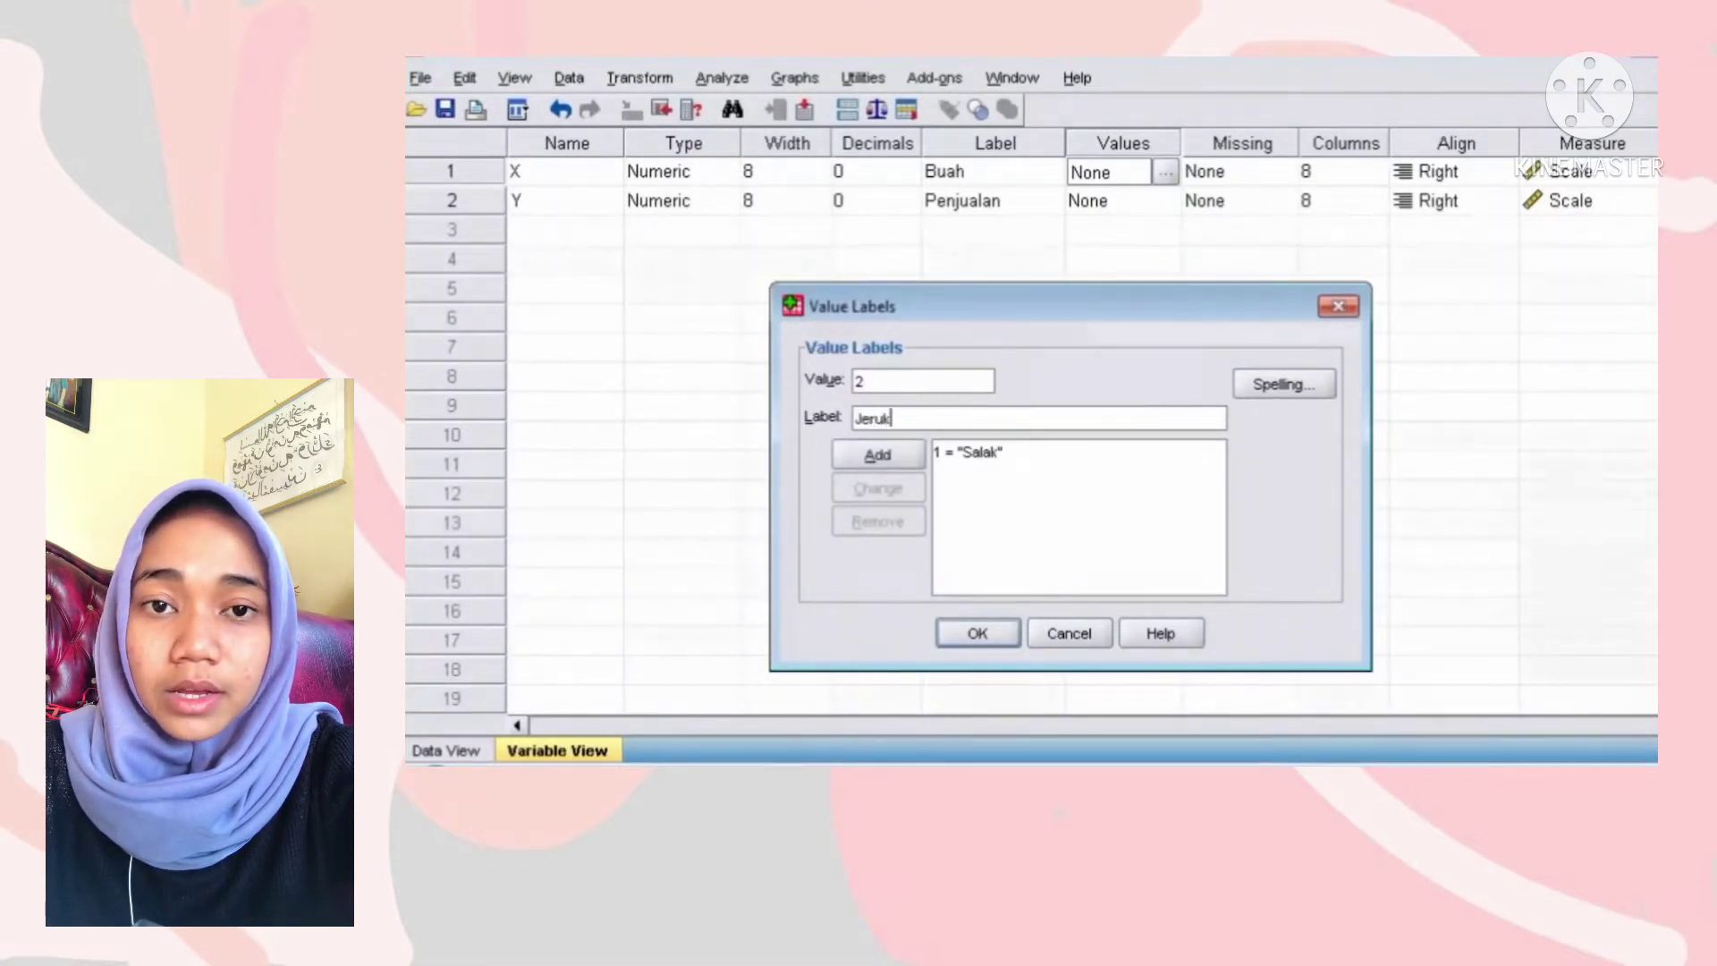
key("alt+a")
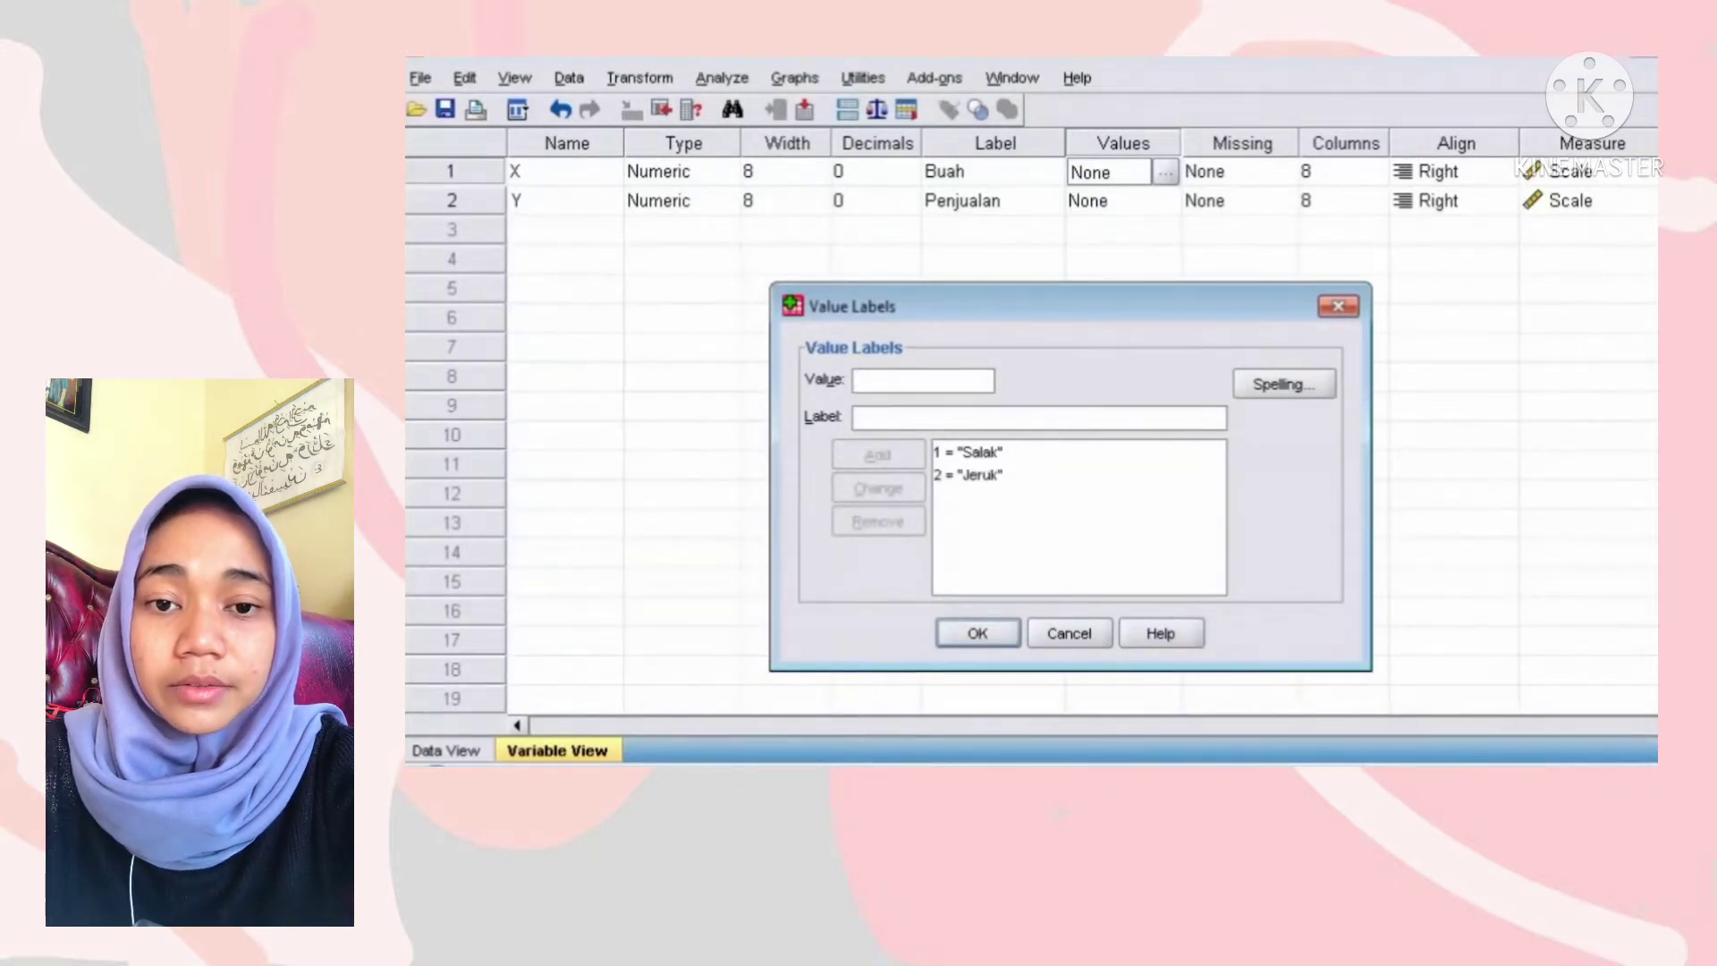
Add value 3 with the label "Apel" and apply the value labels to X
type("3")
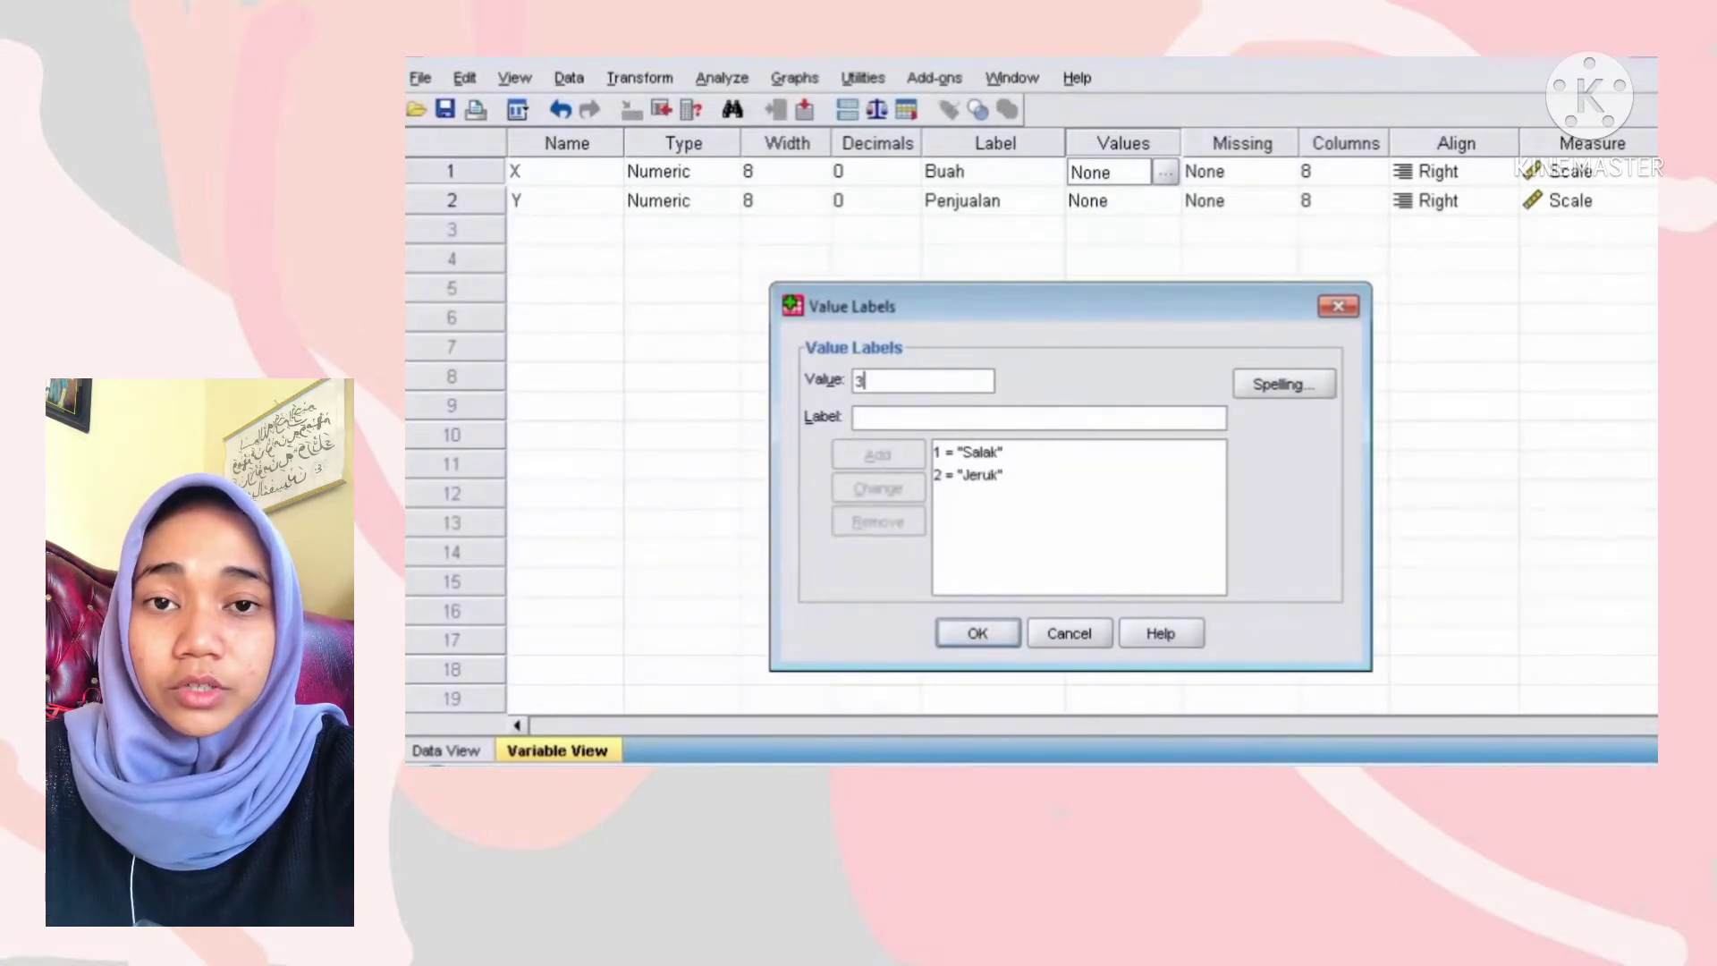
left_click(857, 418)
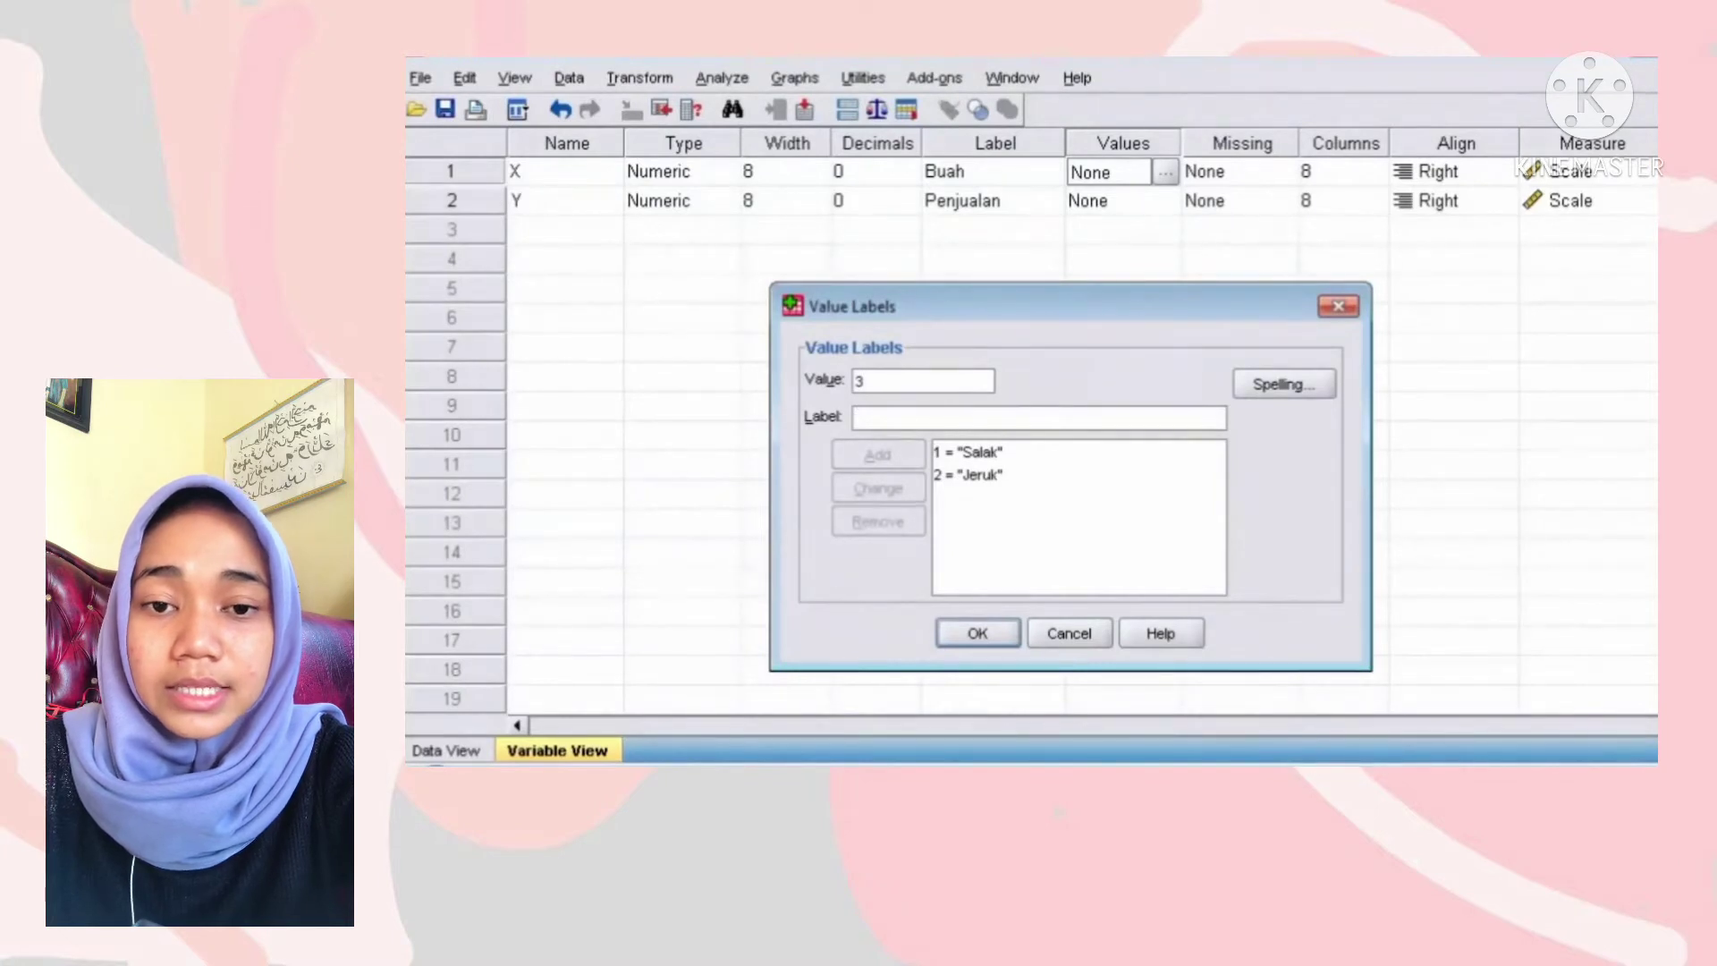
type("Apel")
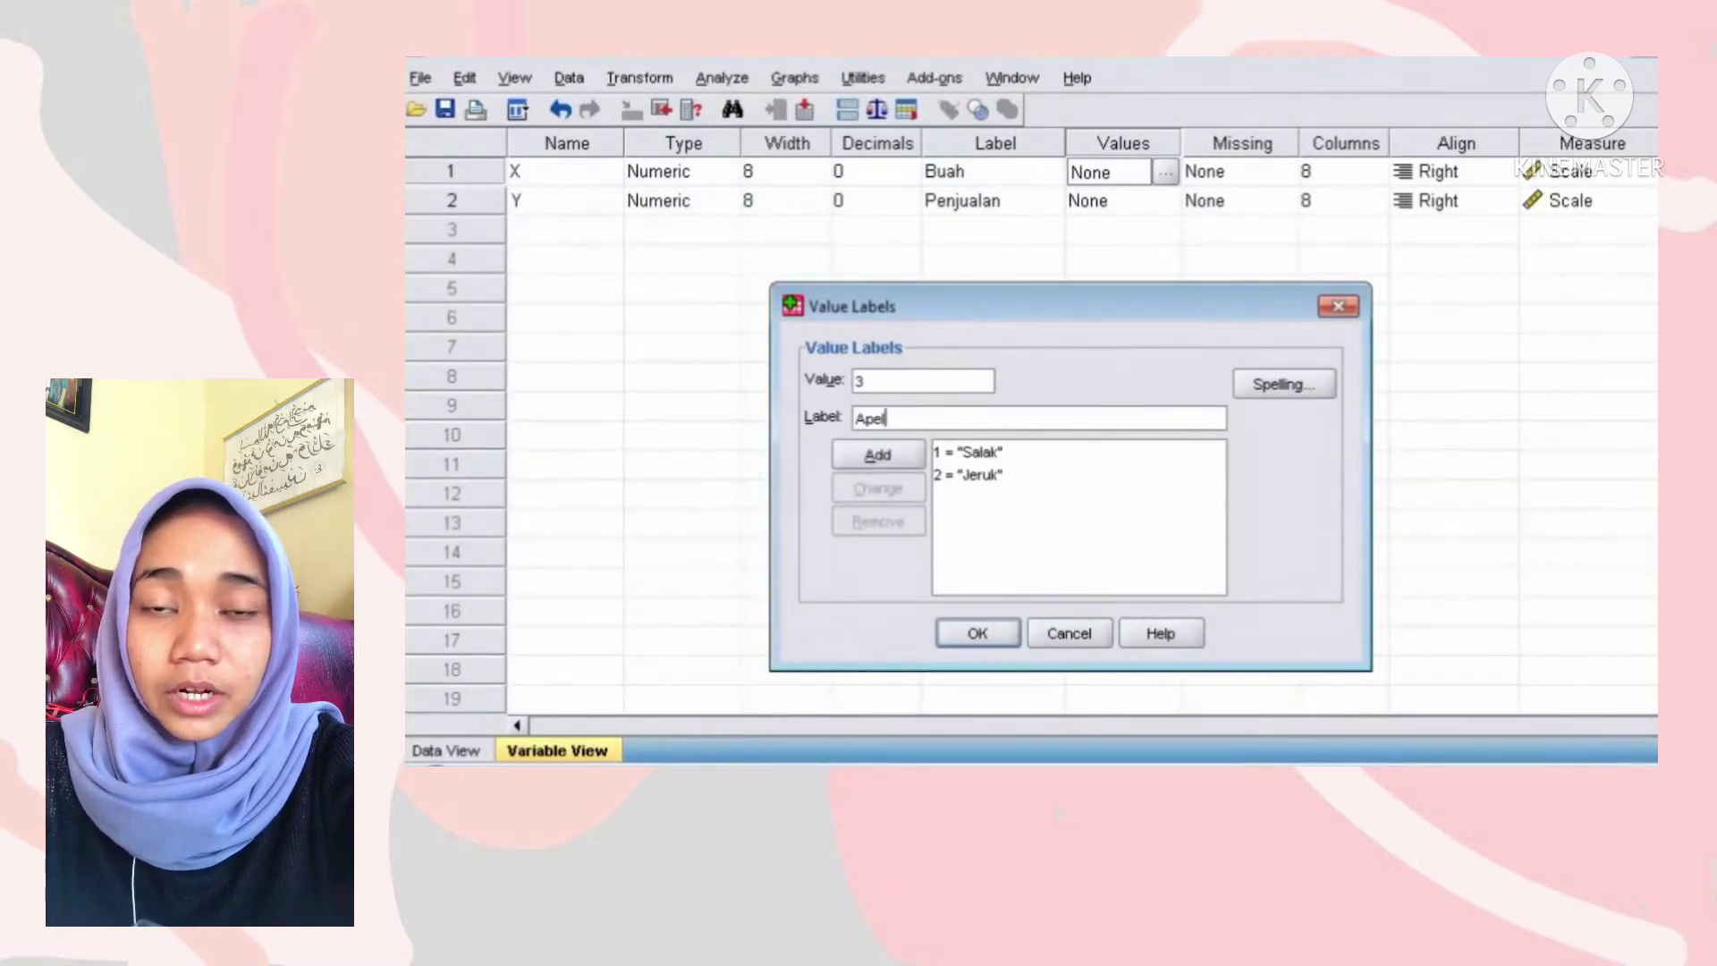
key("alt+a")
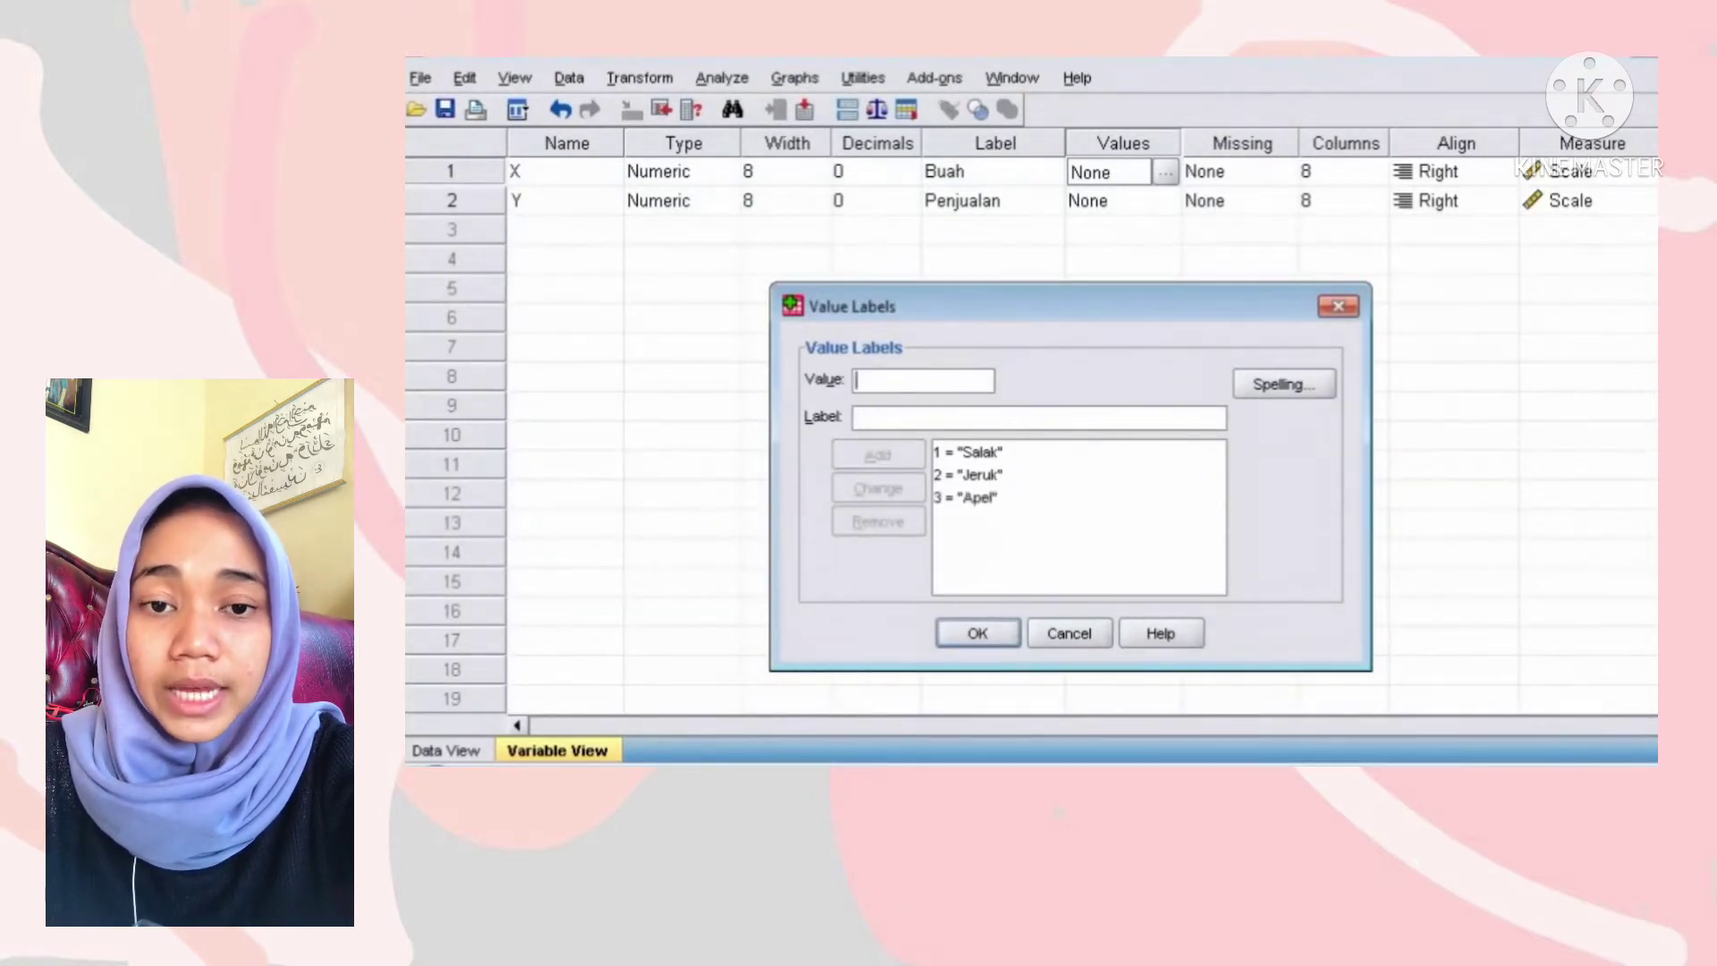
key("Return")
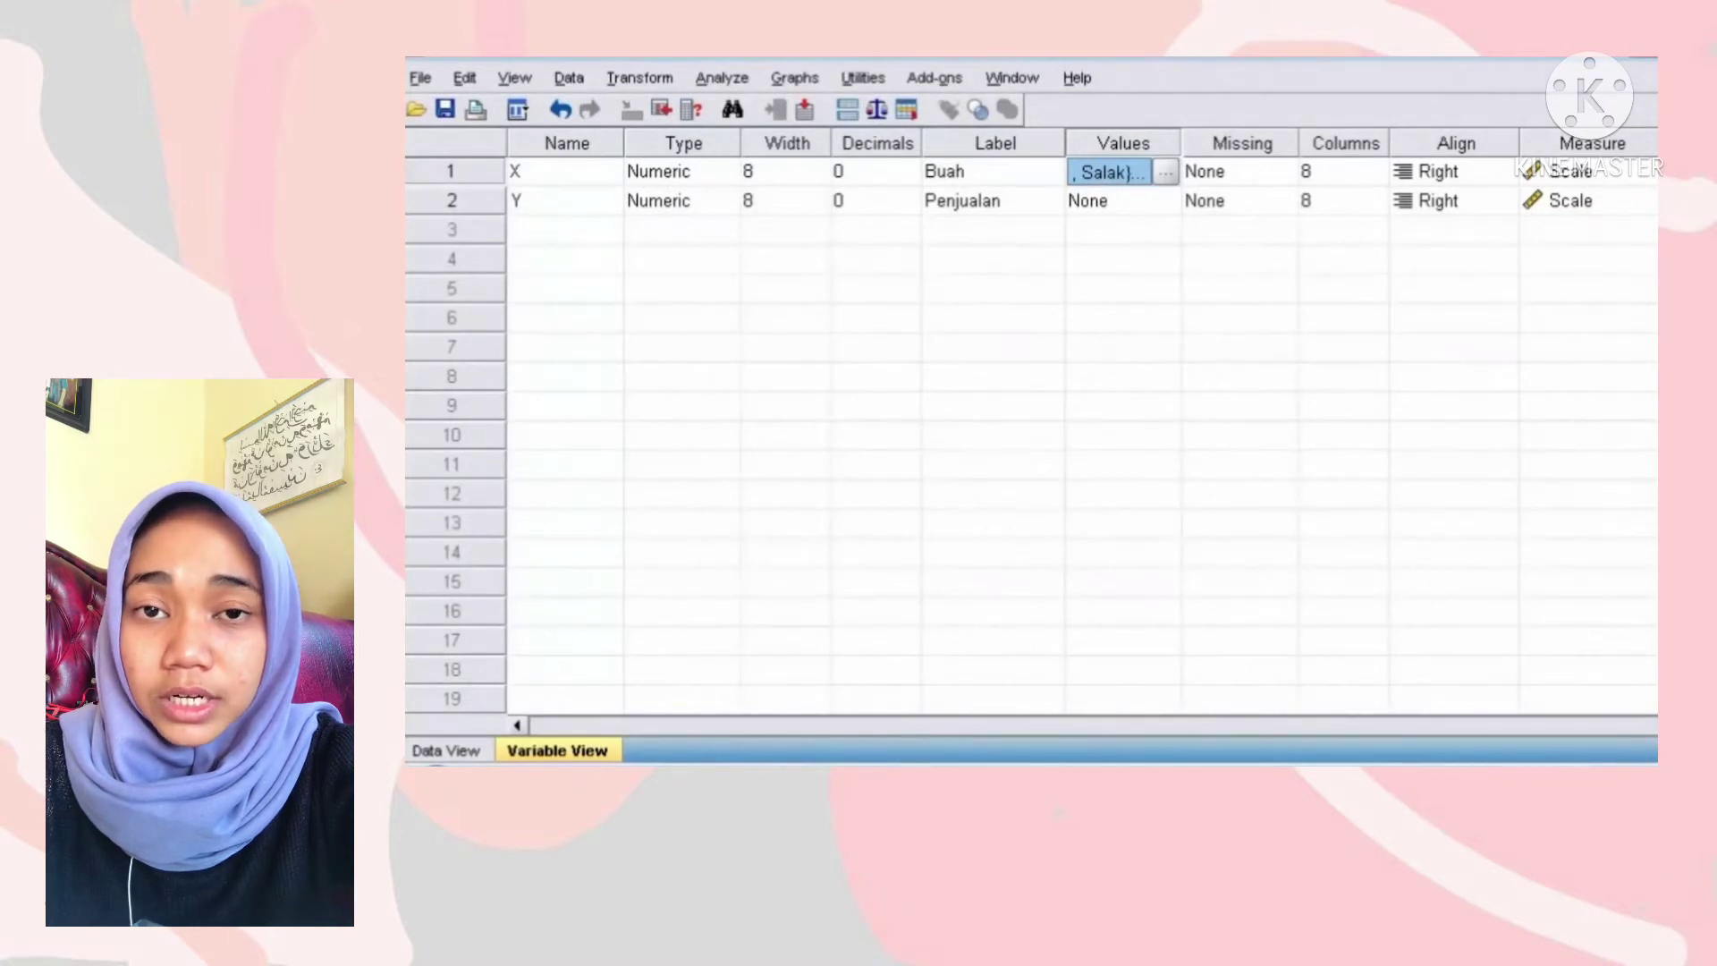
Show the SPSS data sheet, switch to the Excel workbook and copy the Kode Buah and Penjualan values in D3:E38
left_click(446, 750)
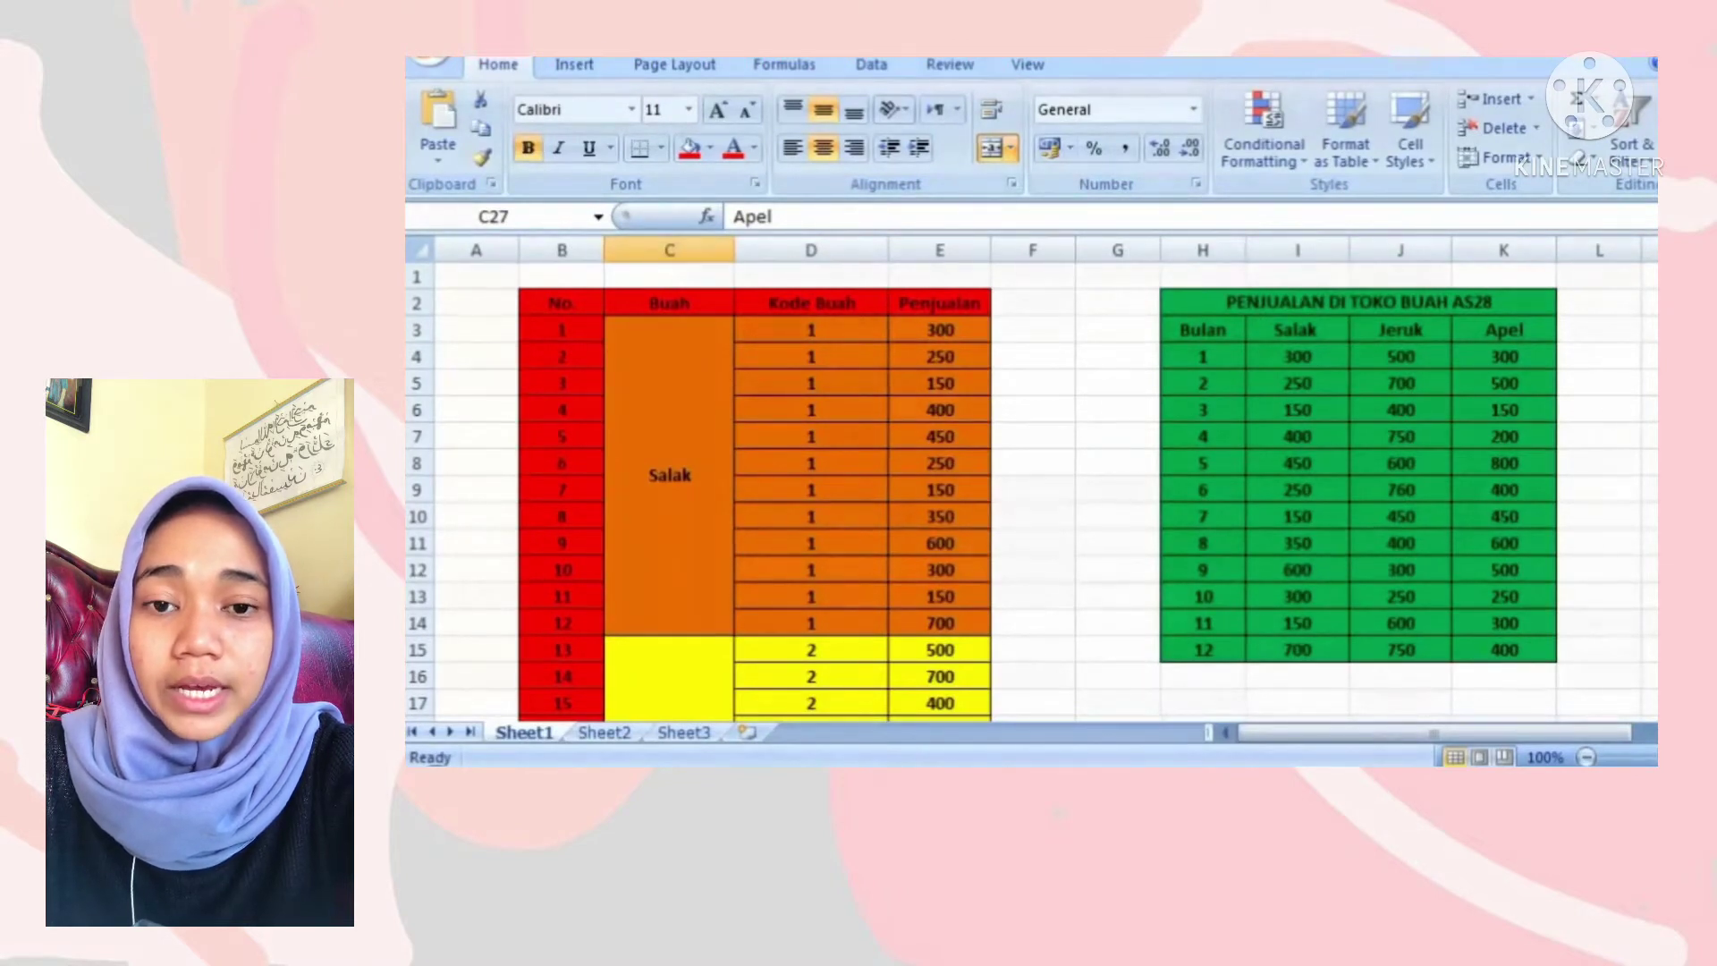
left_click(812, 302)
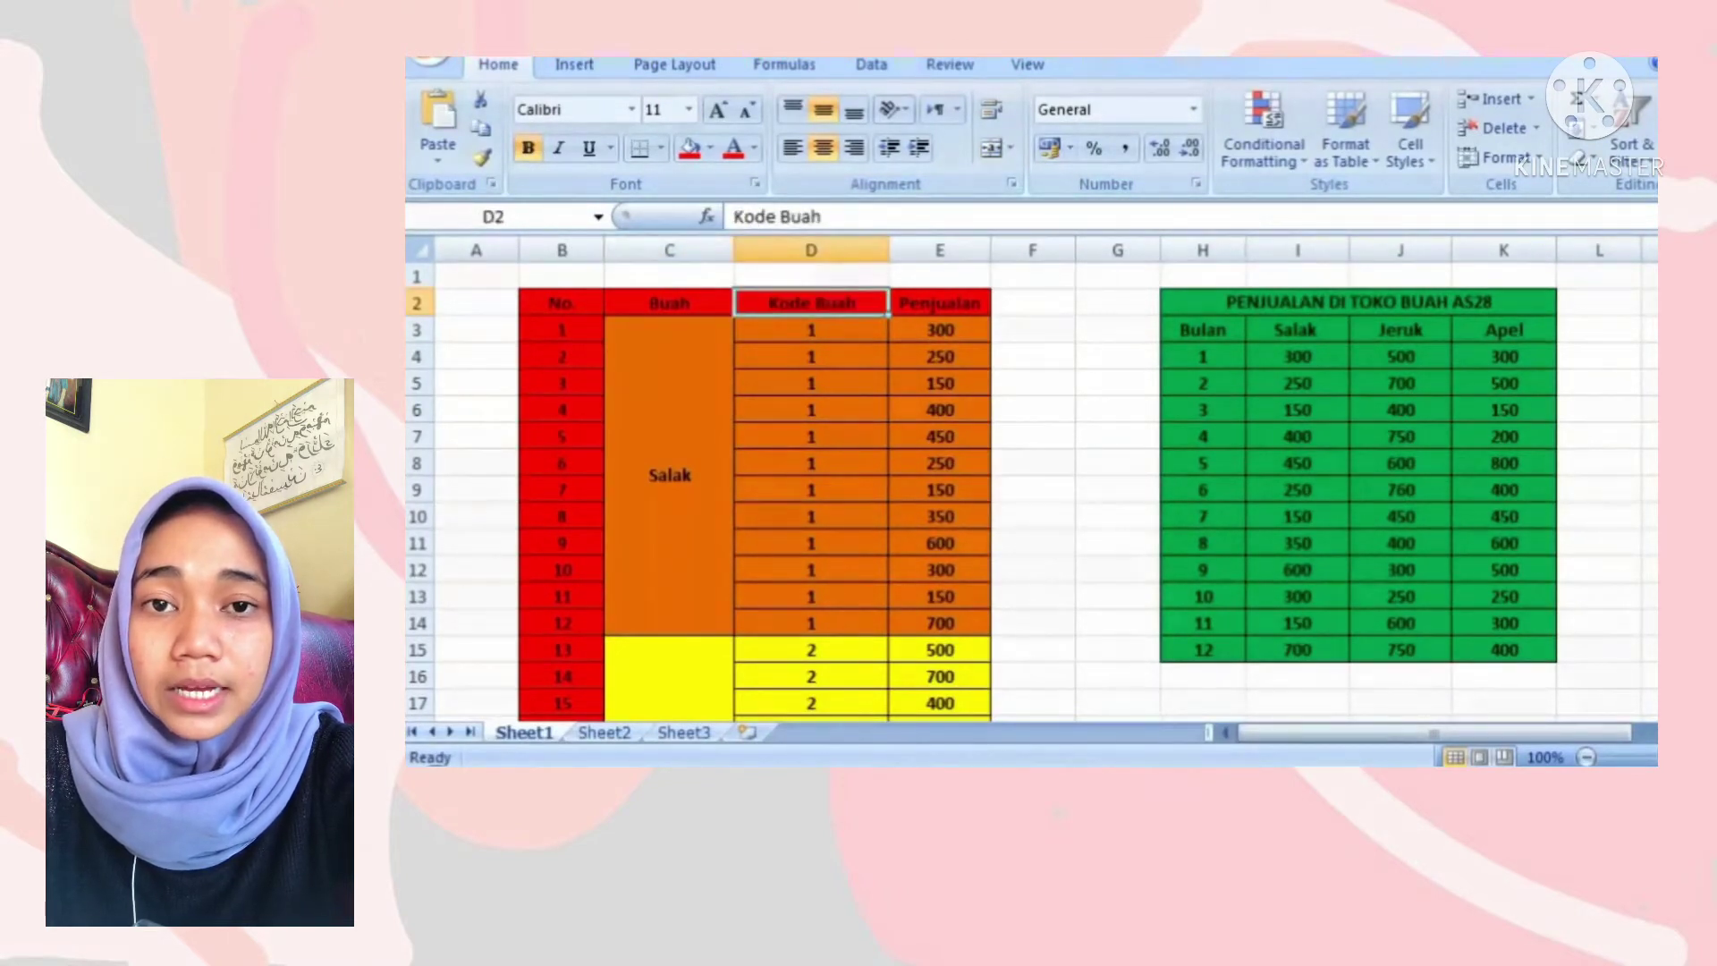
left_click(939, 303)
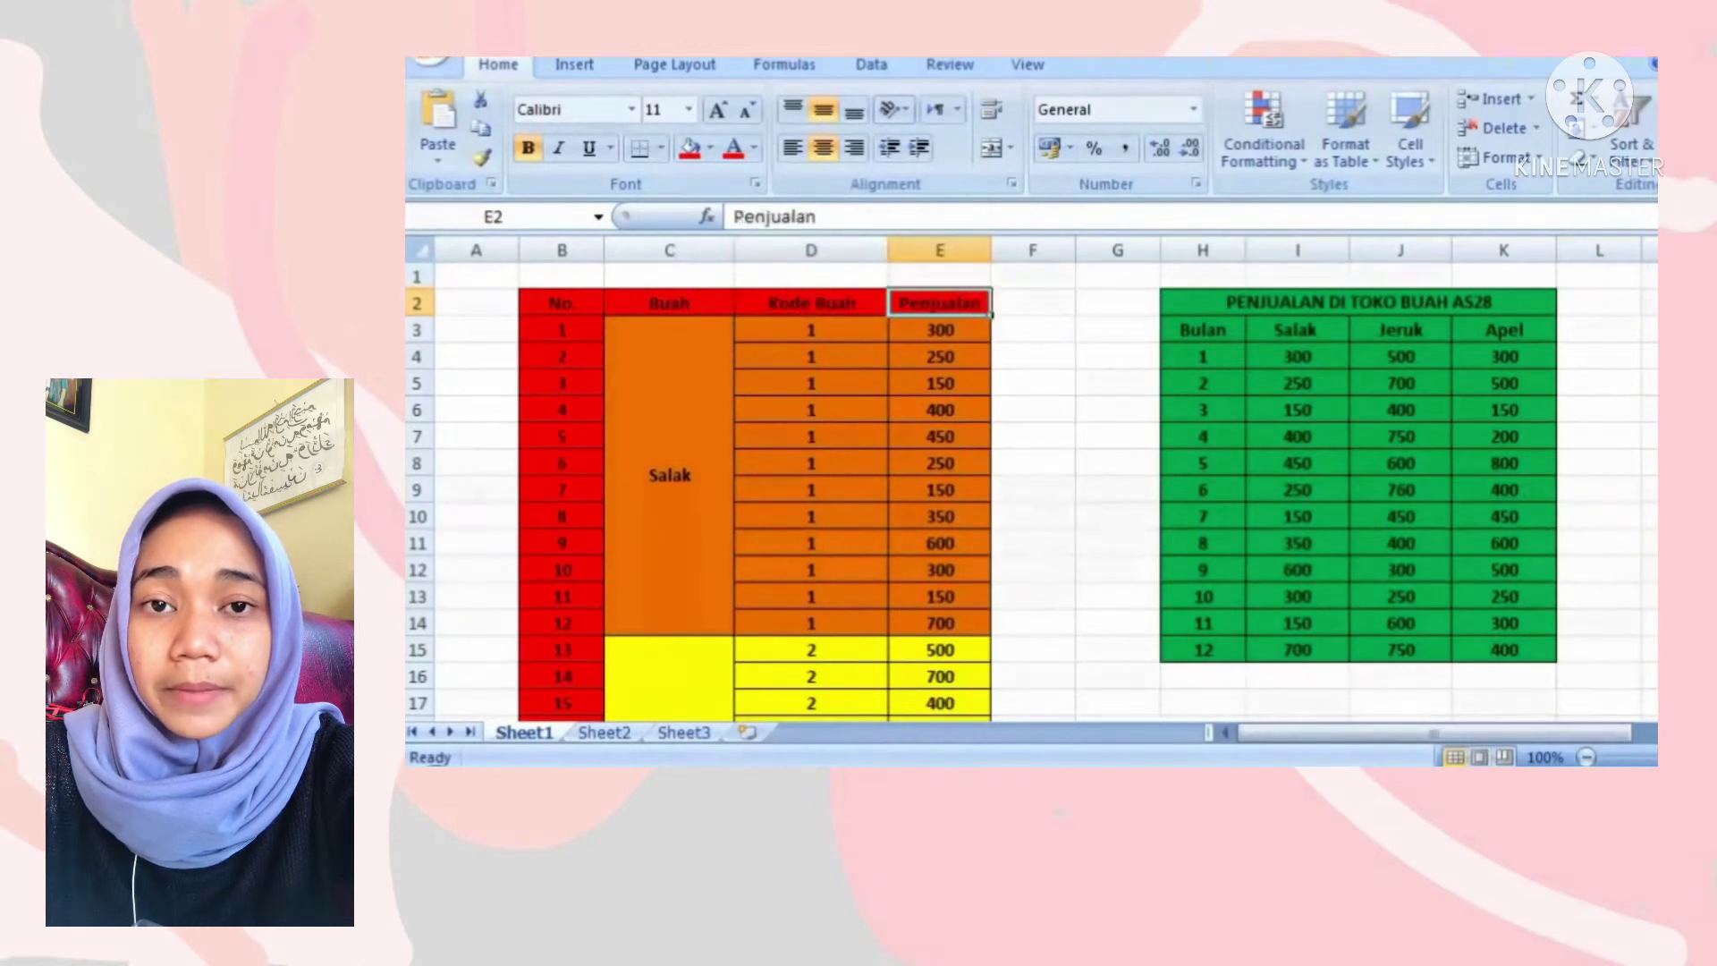
left_click_drag(812, 329, 991, 686)
right_click(885, 535)
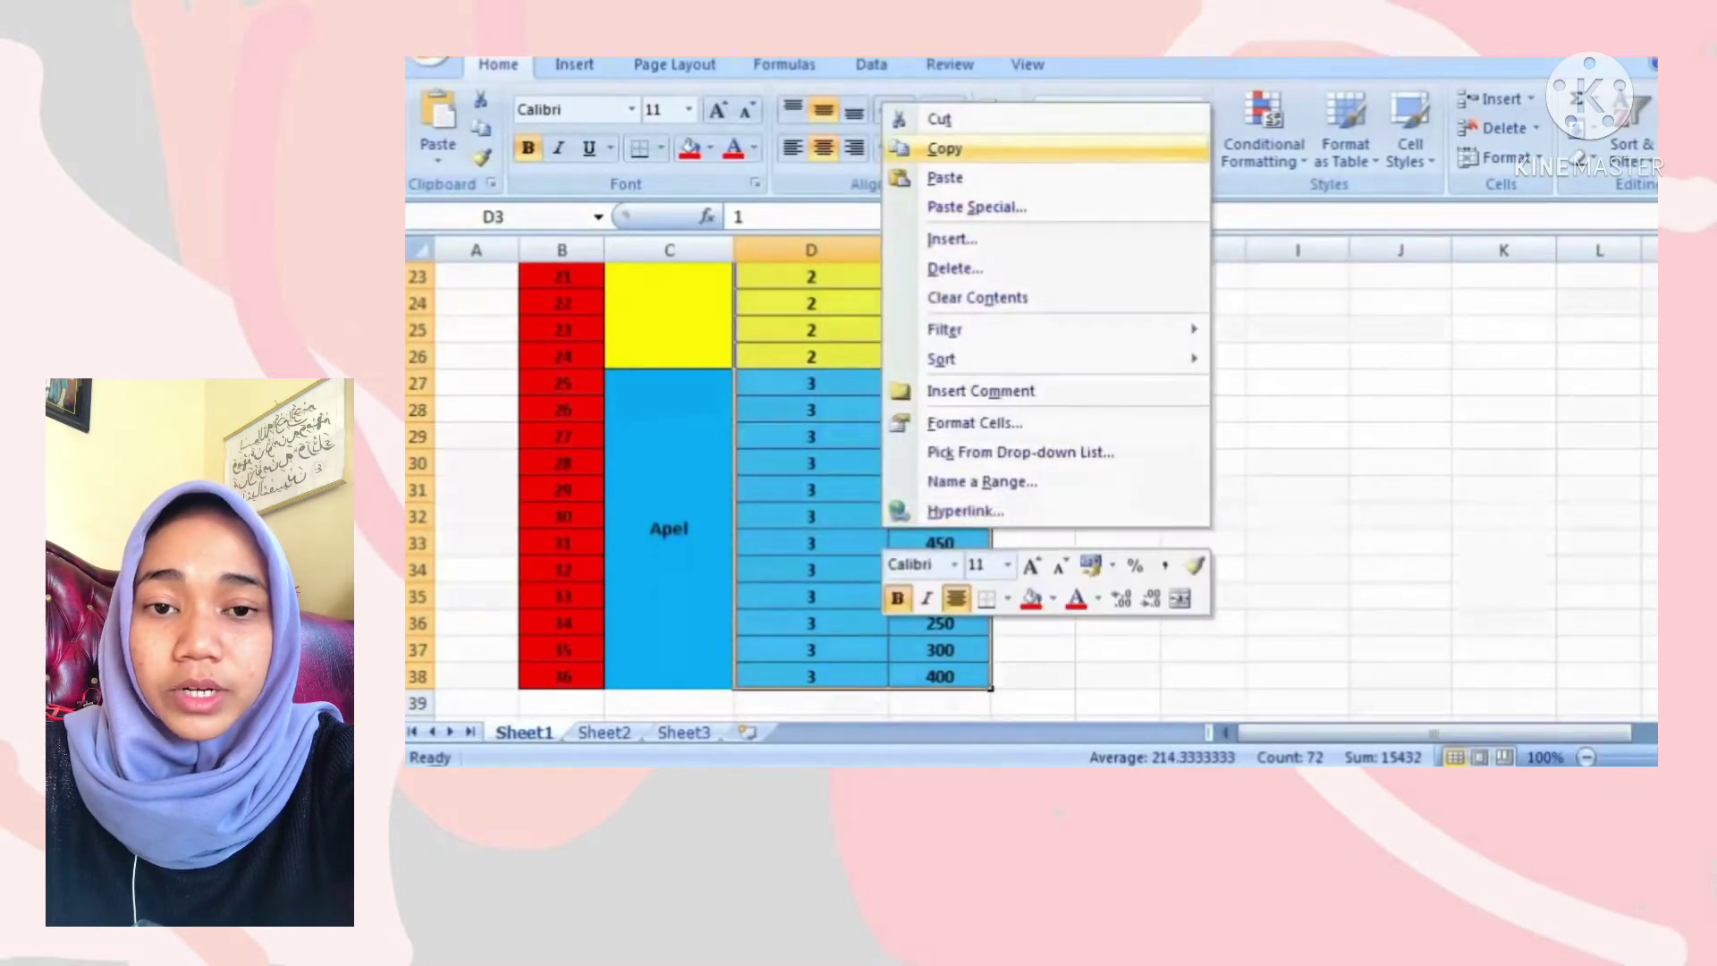
left_click(944, 149)
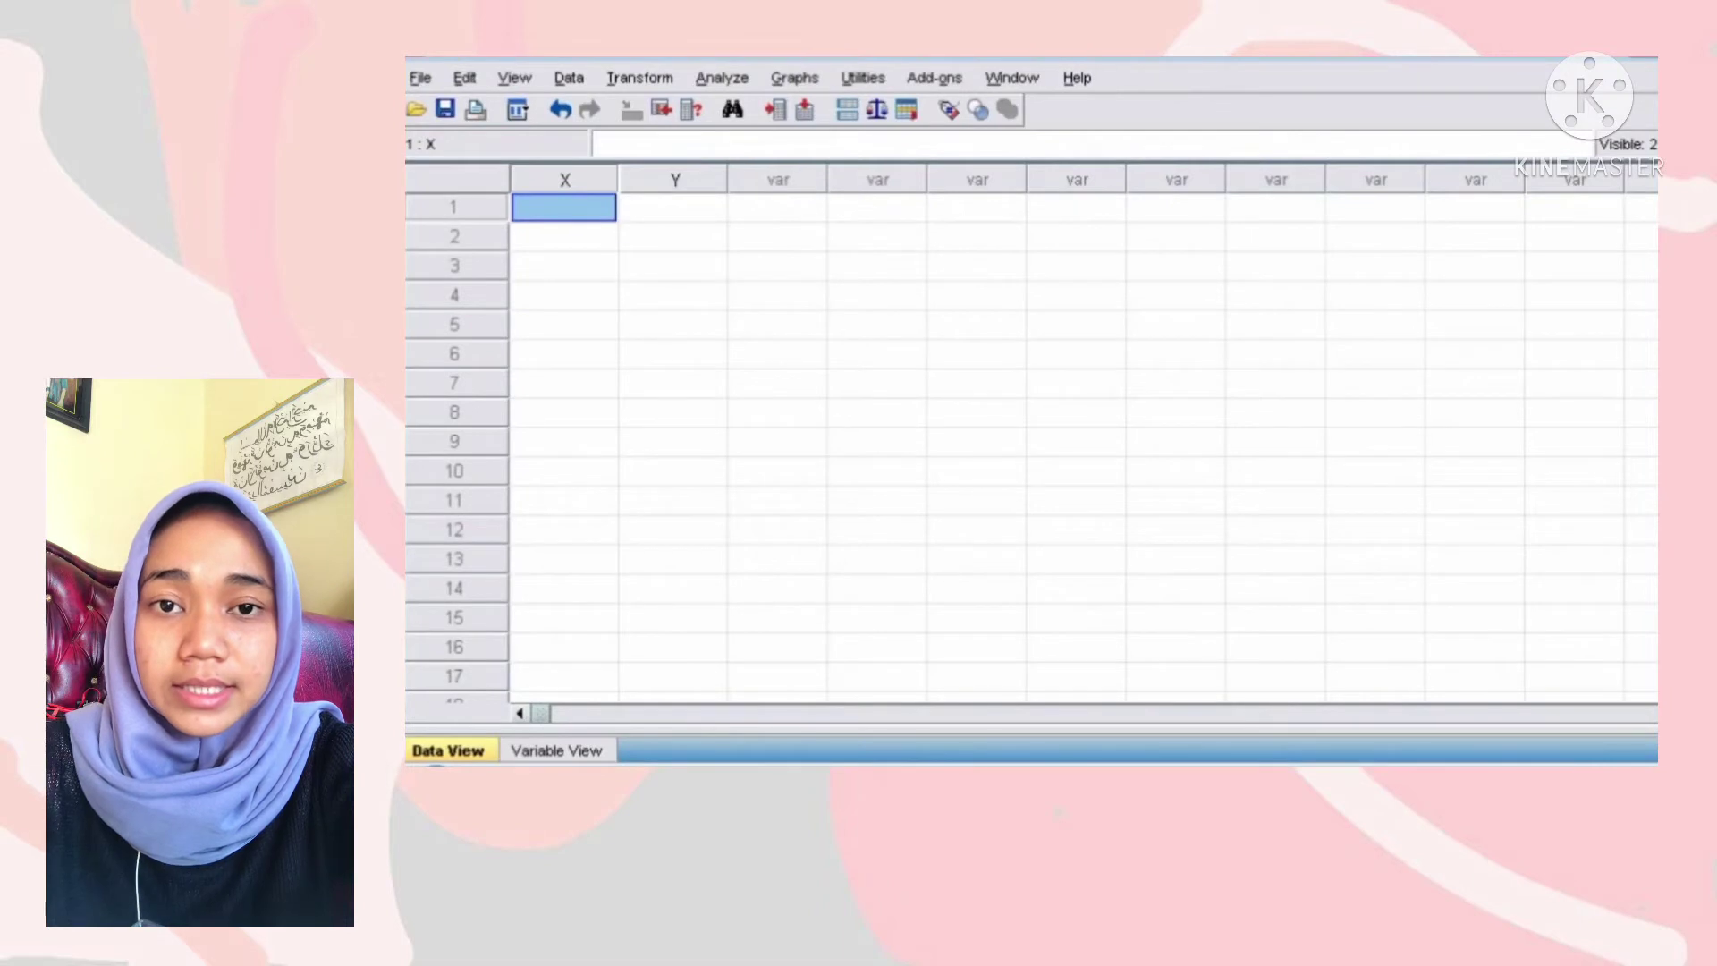
Switch to SPSS, paste the copied values into columns X and Y from row 1, and check the pasted rows
right_click(571, 204)
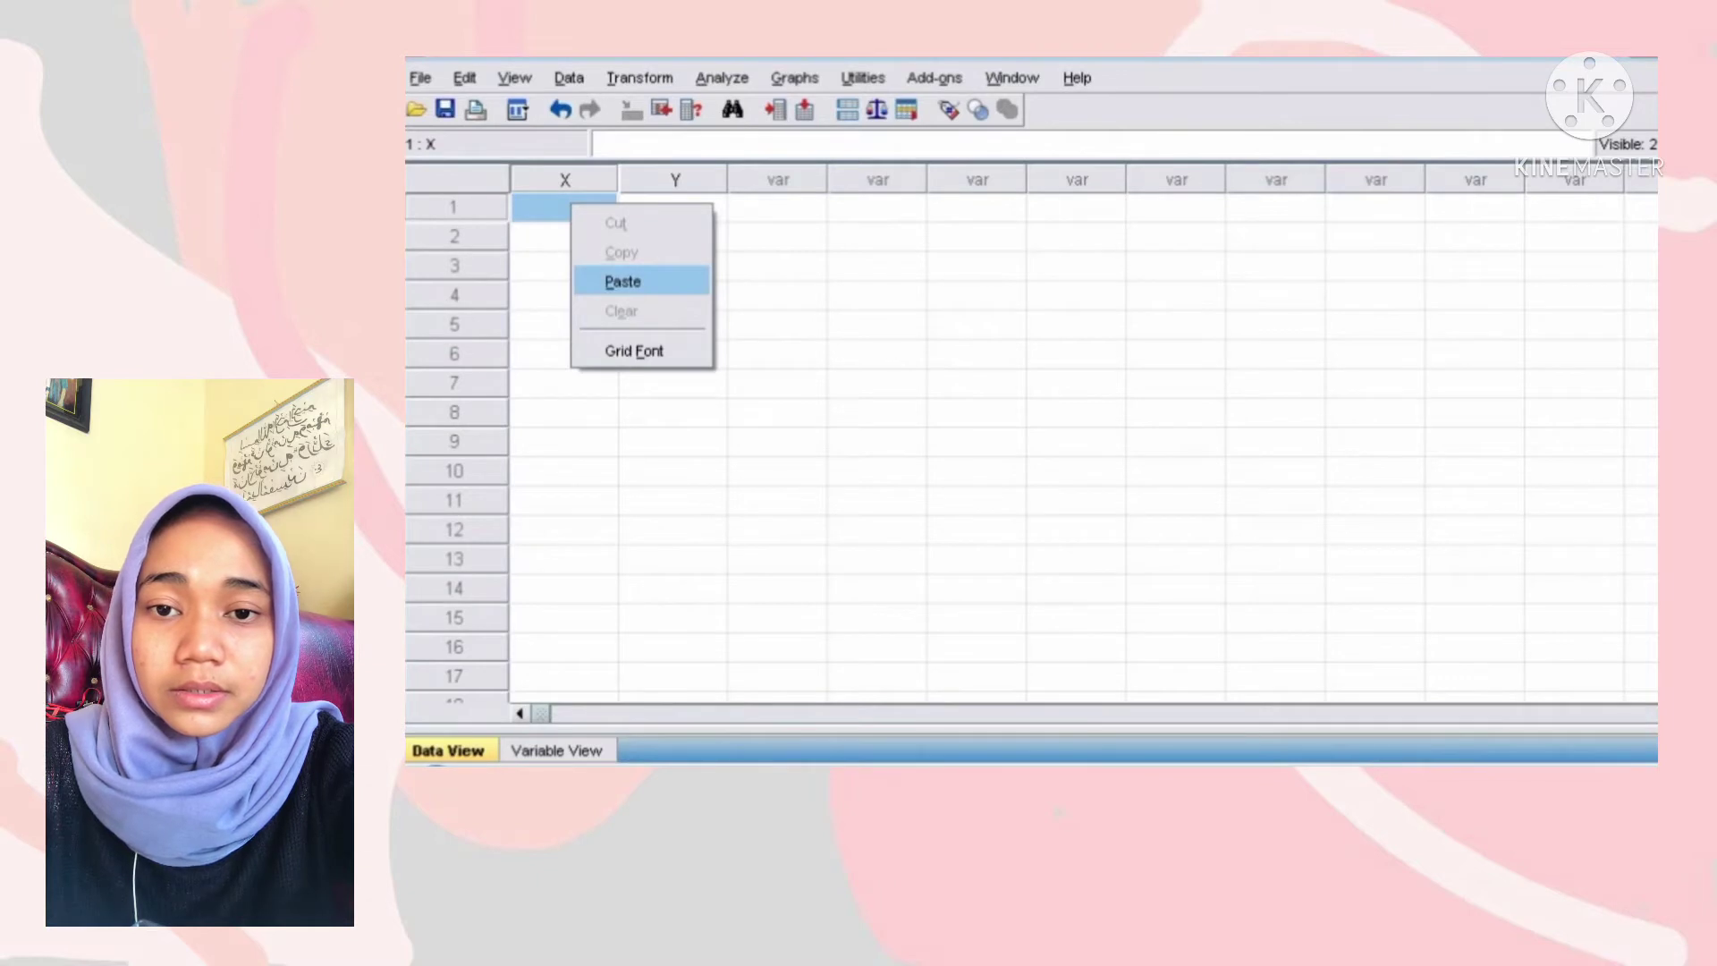
left_click(622, 282)
scroll(894, 447, "down", 9)
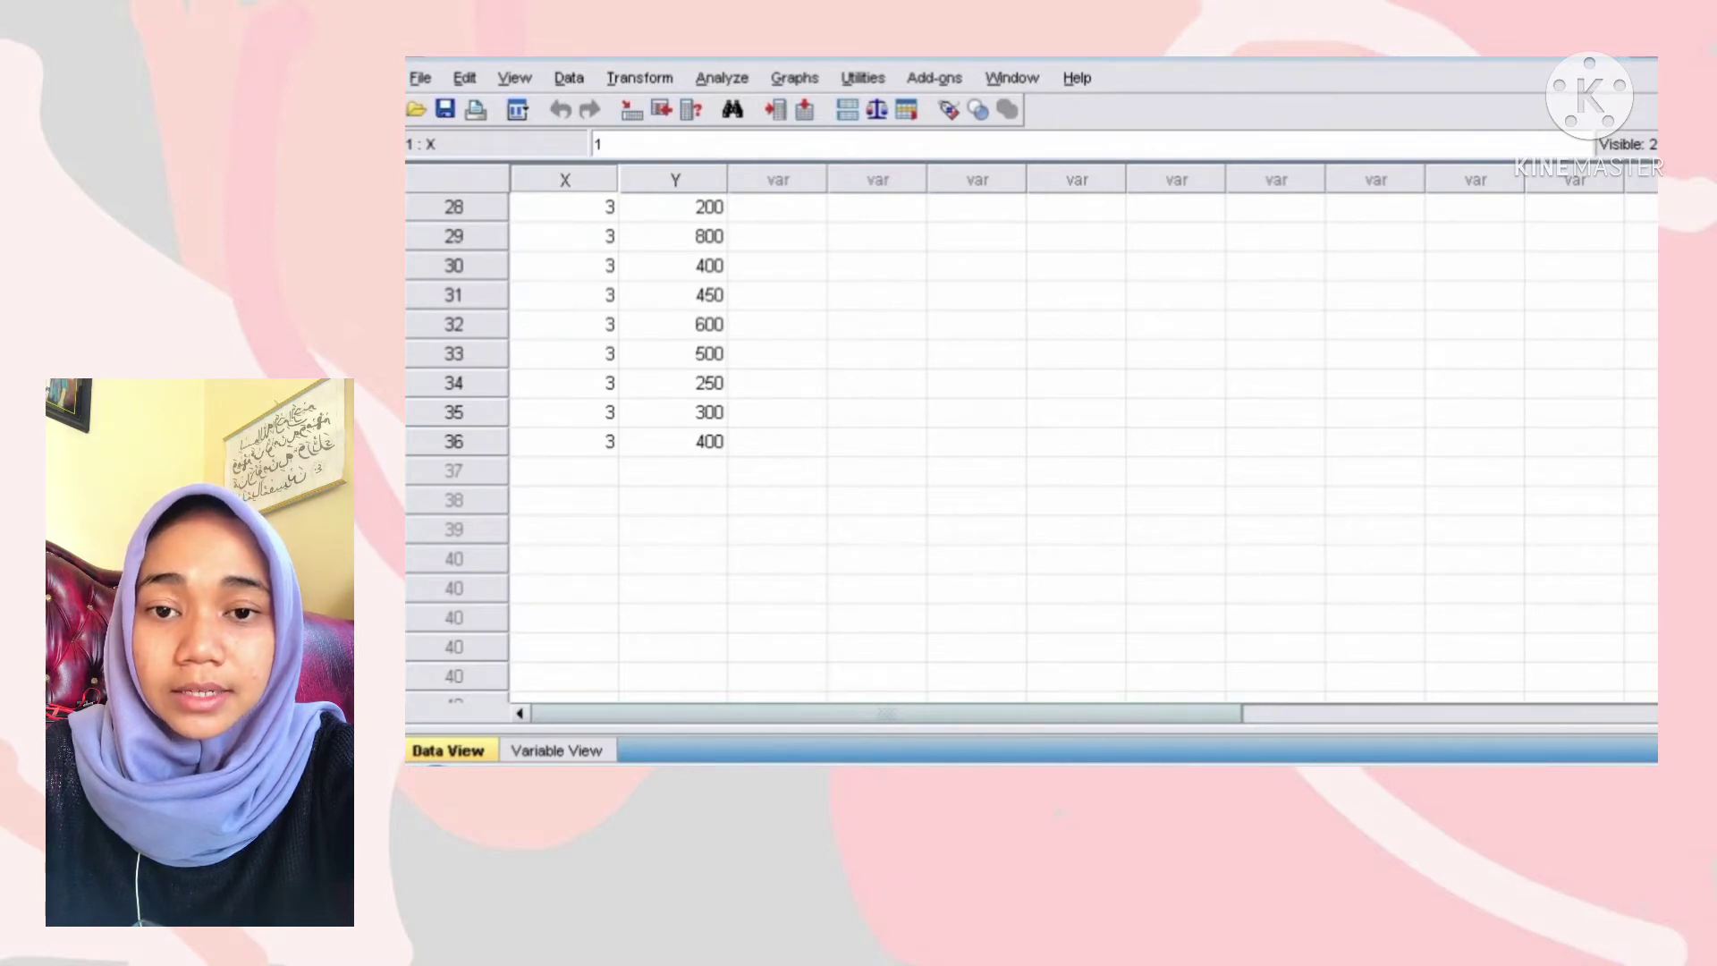
scroll(894, 447, "up", 9)
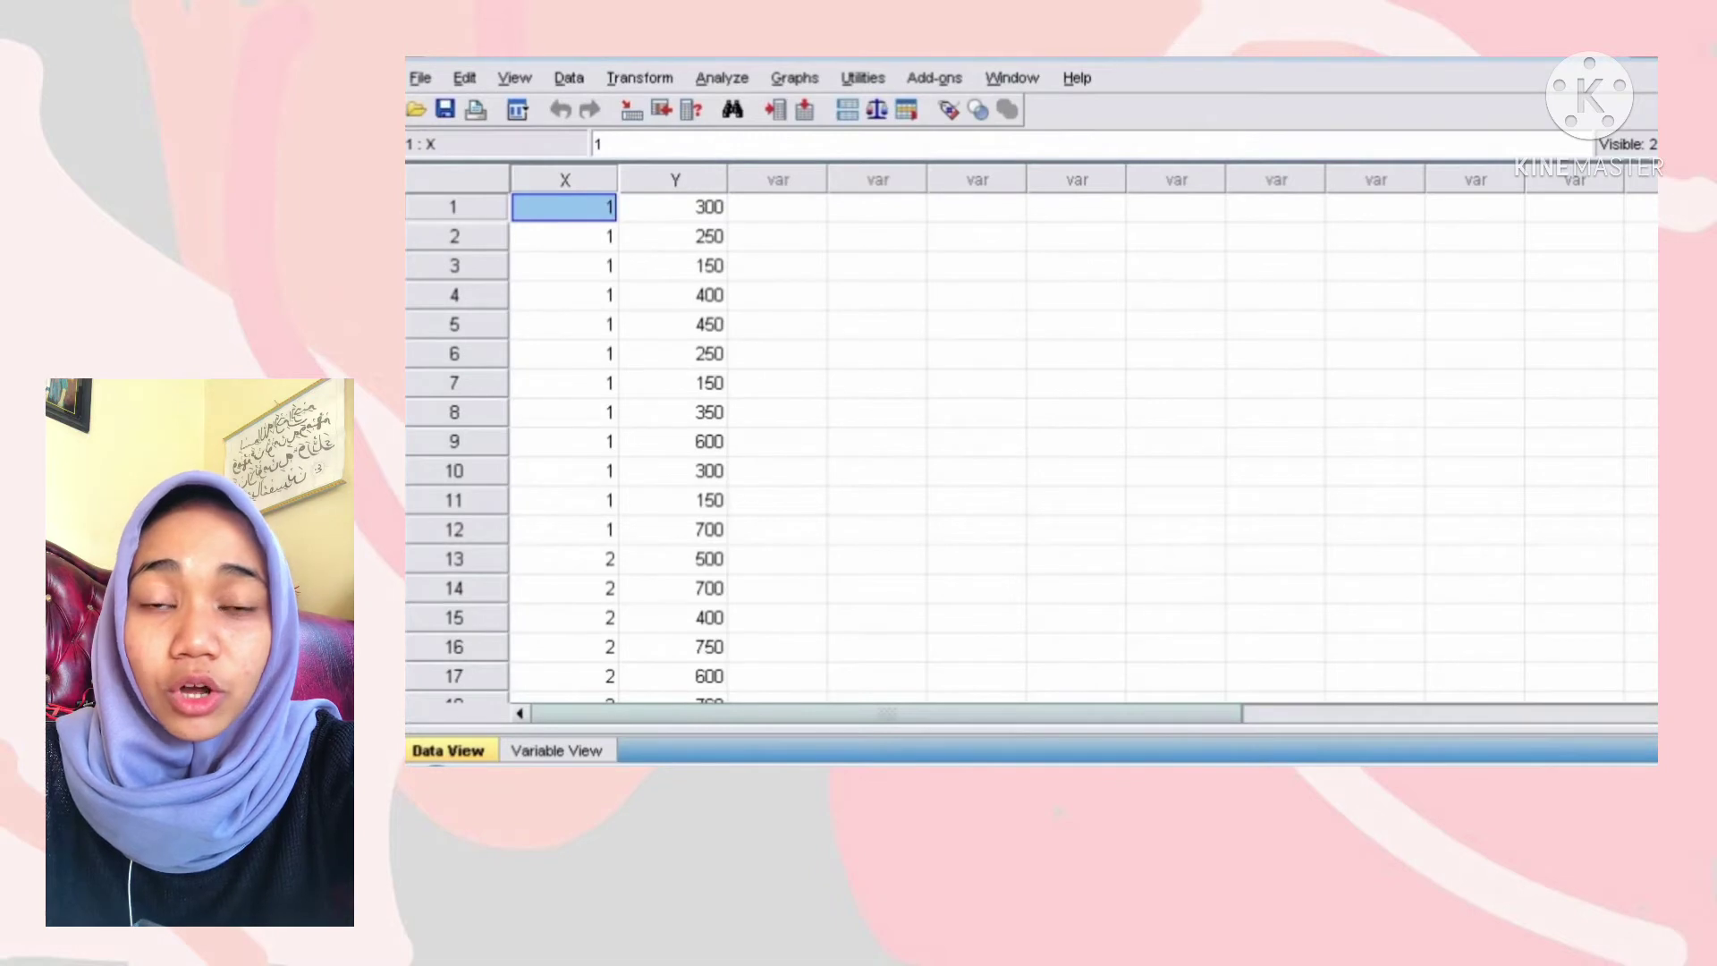
Set up the Explore procedure with Buah [X] as the factor and Penjualan [Y] as the dependent variable
left_click(721, 78)
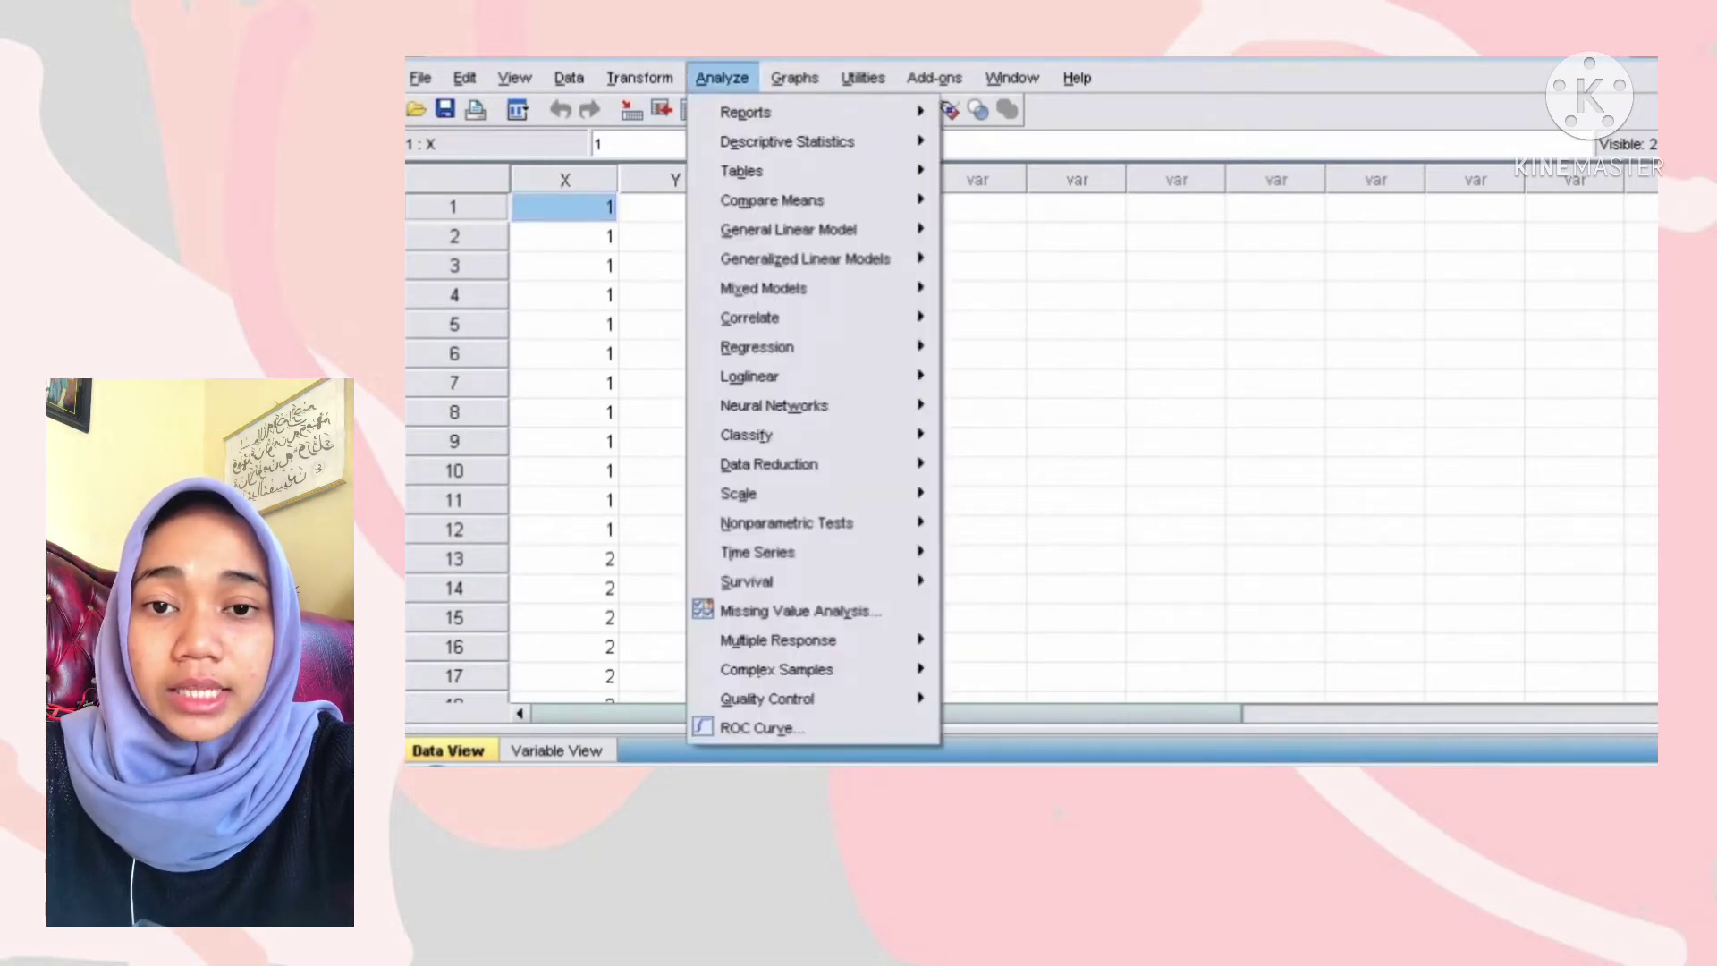
mouse_move(787, 142)
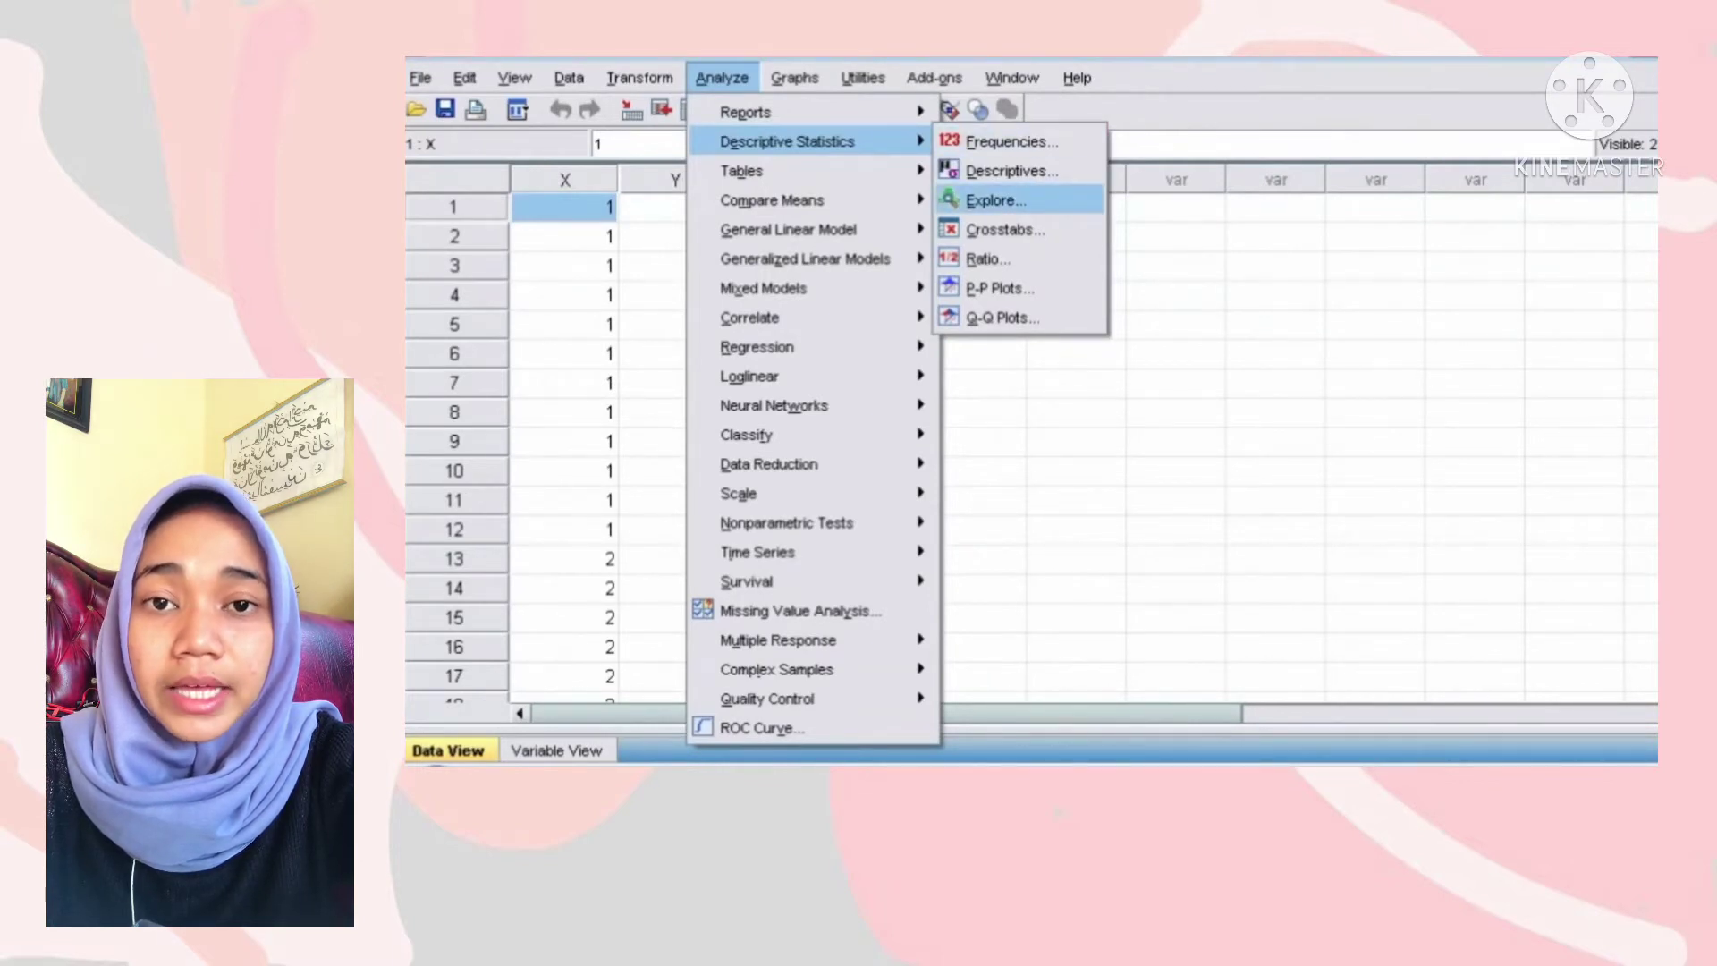
left_click(994, 200)
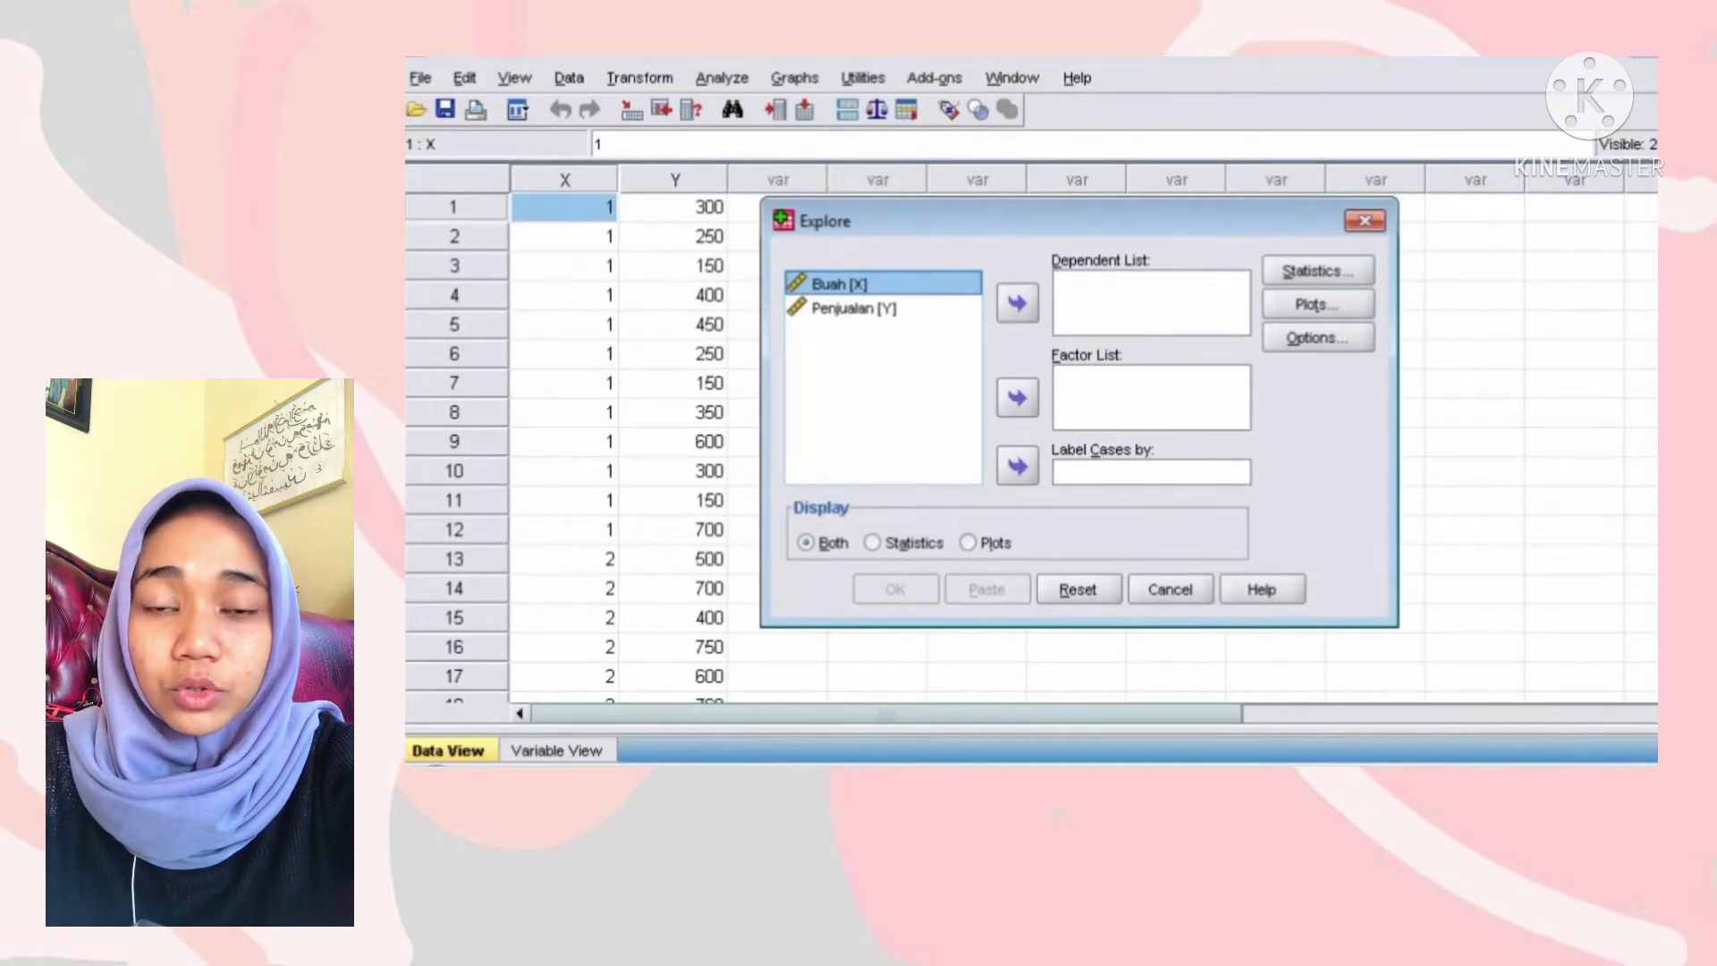
left_click(1017, 397)
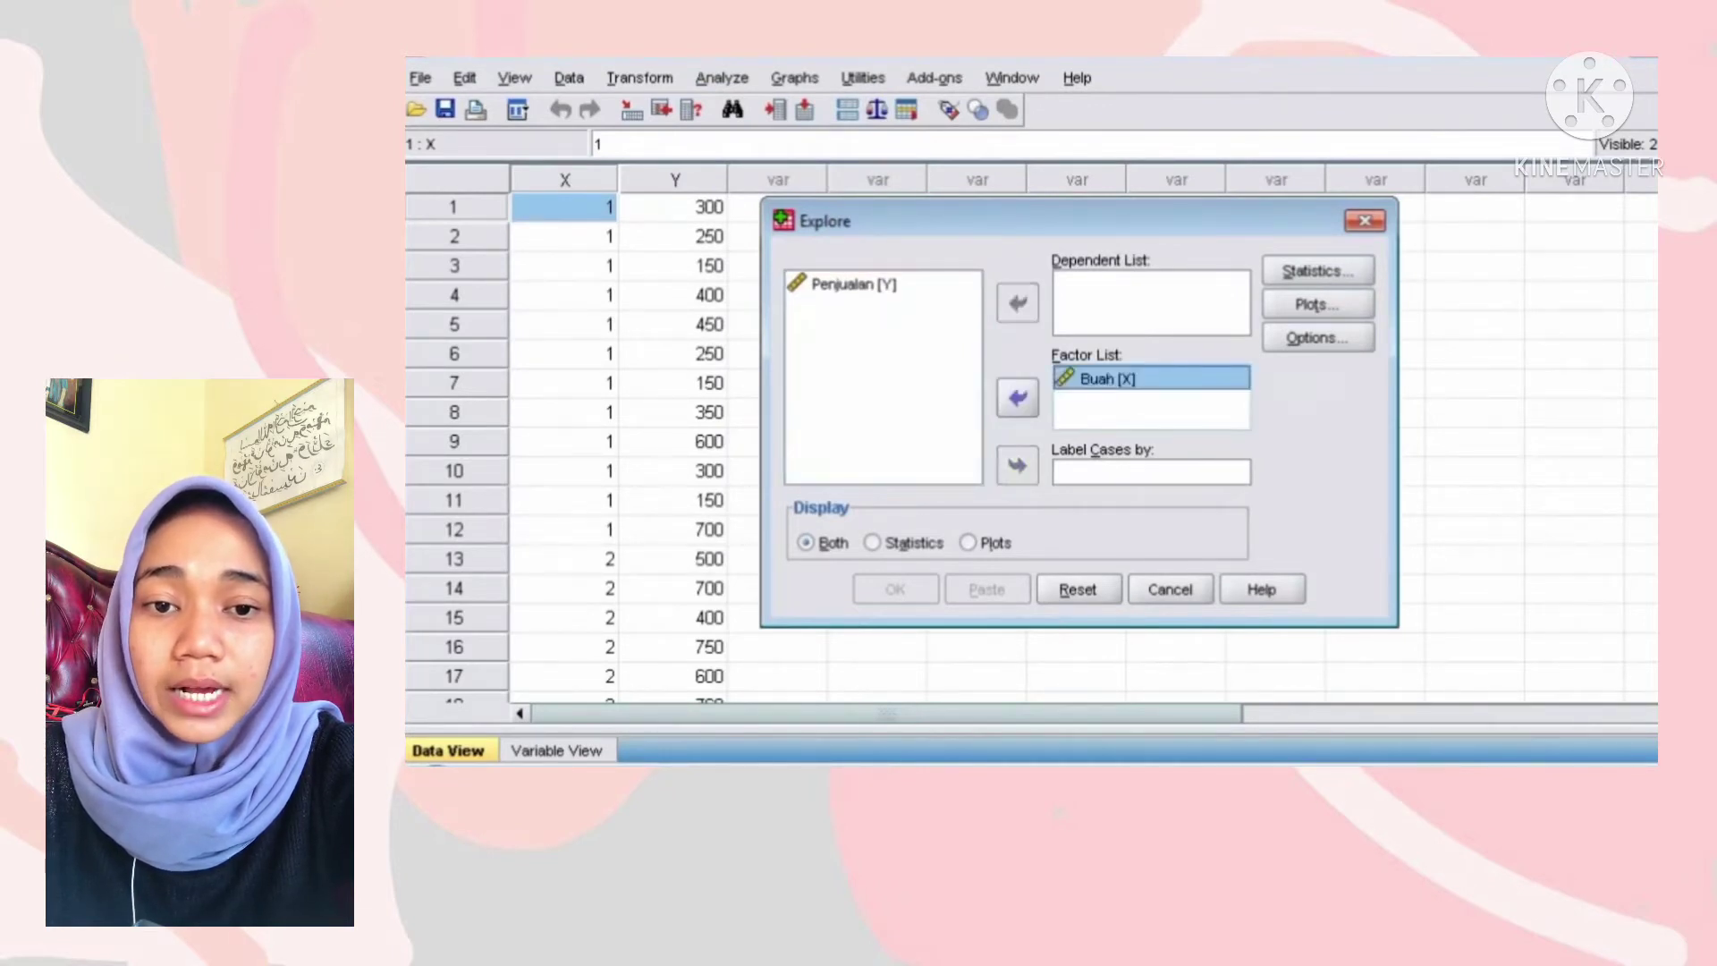
left_click(853, 283)
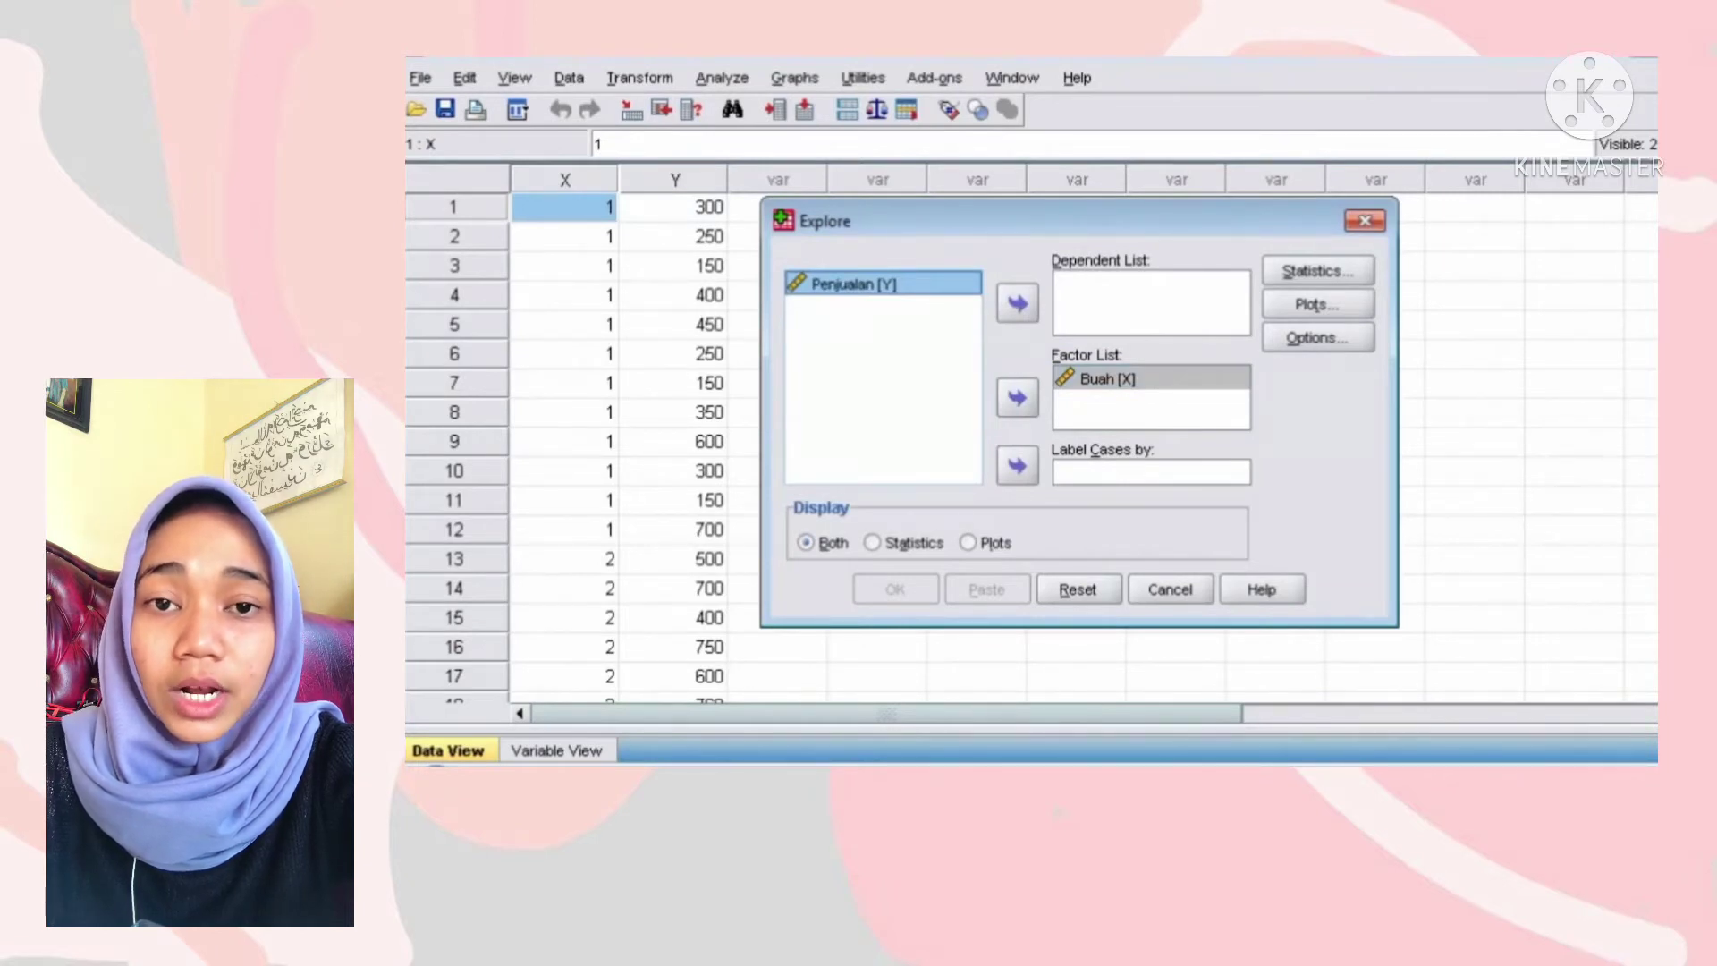
left_click(1017, 304)
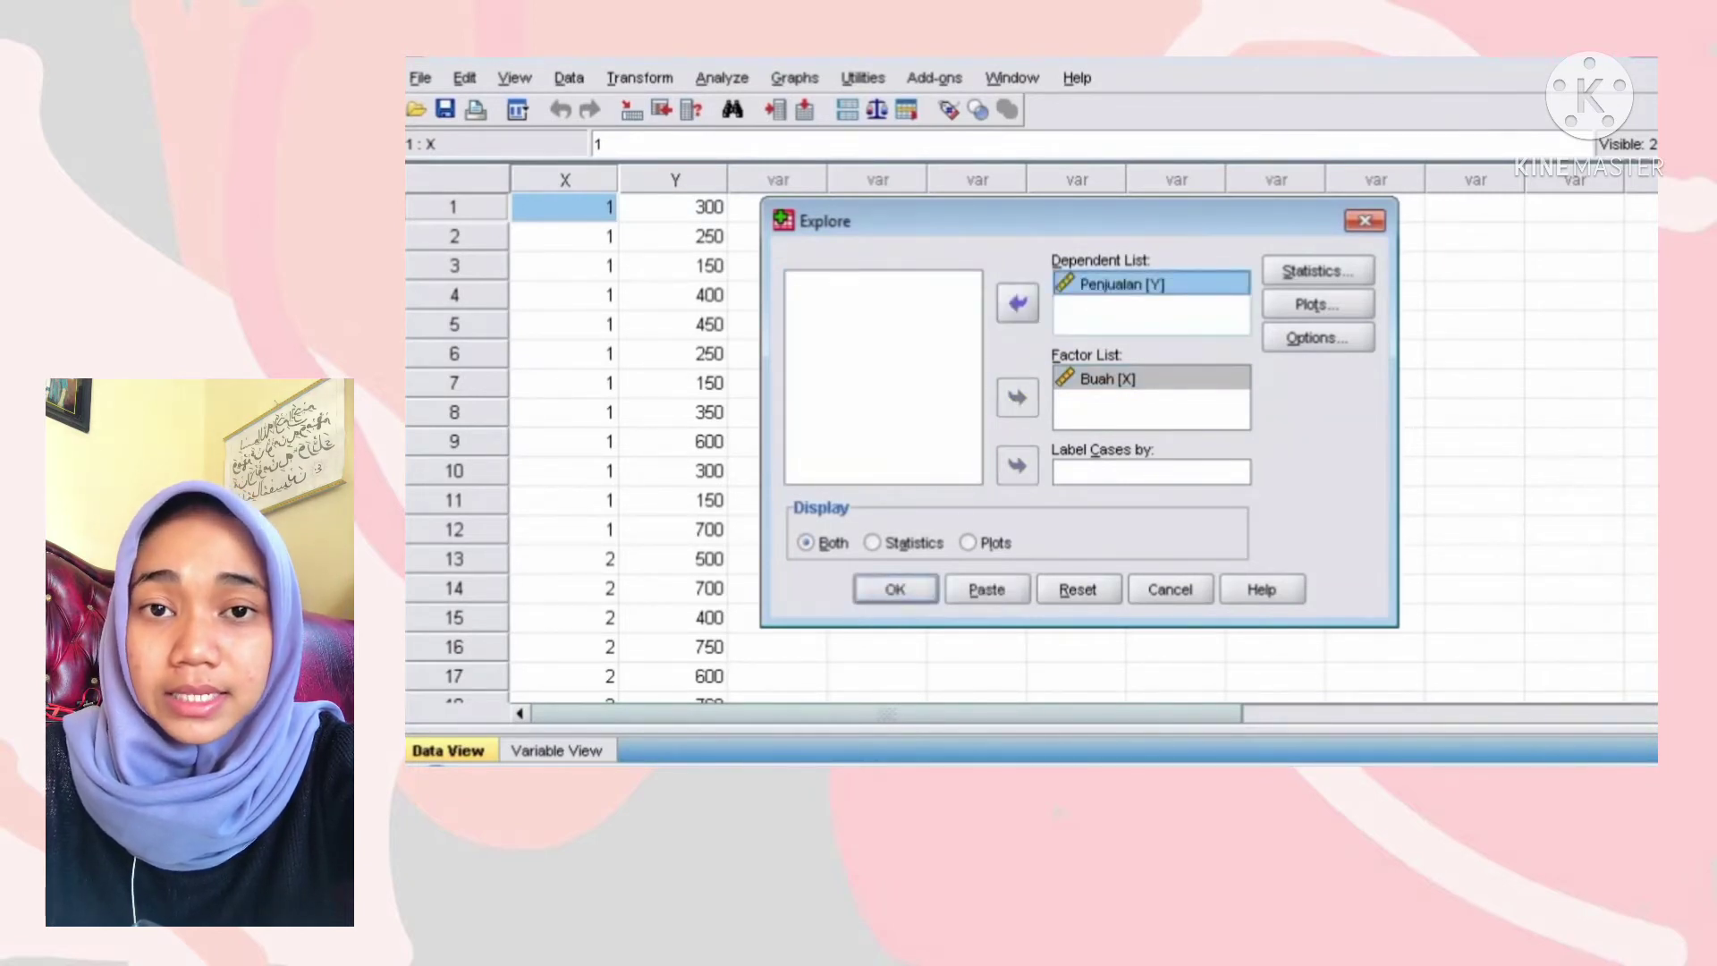
Include normality plots with tests in the Explore analysis and run it
left_click(1317, 304)
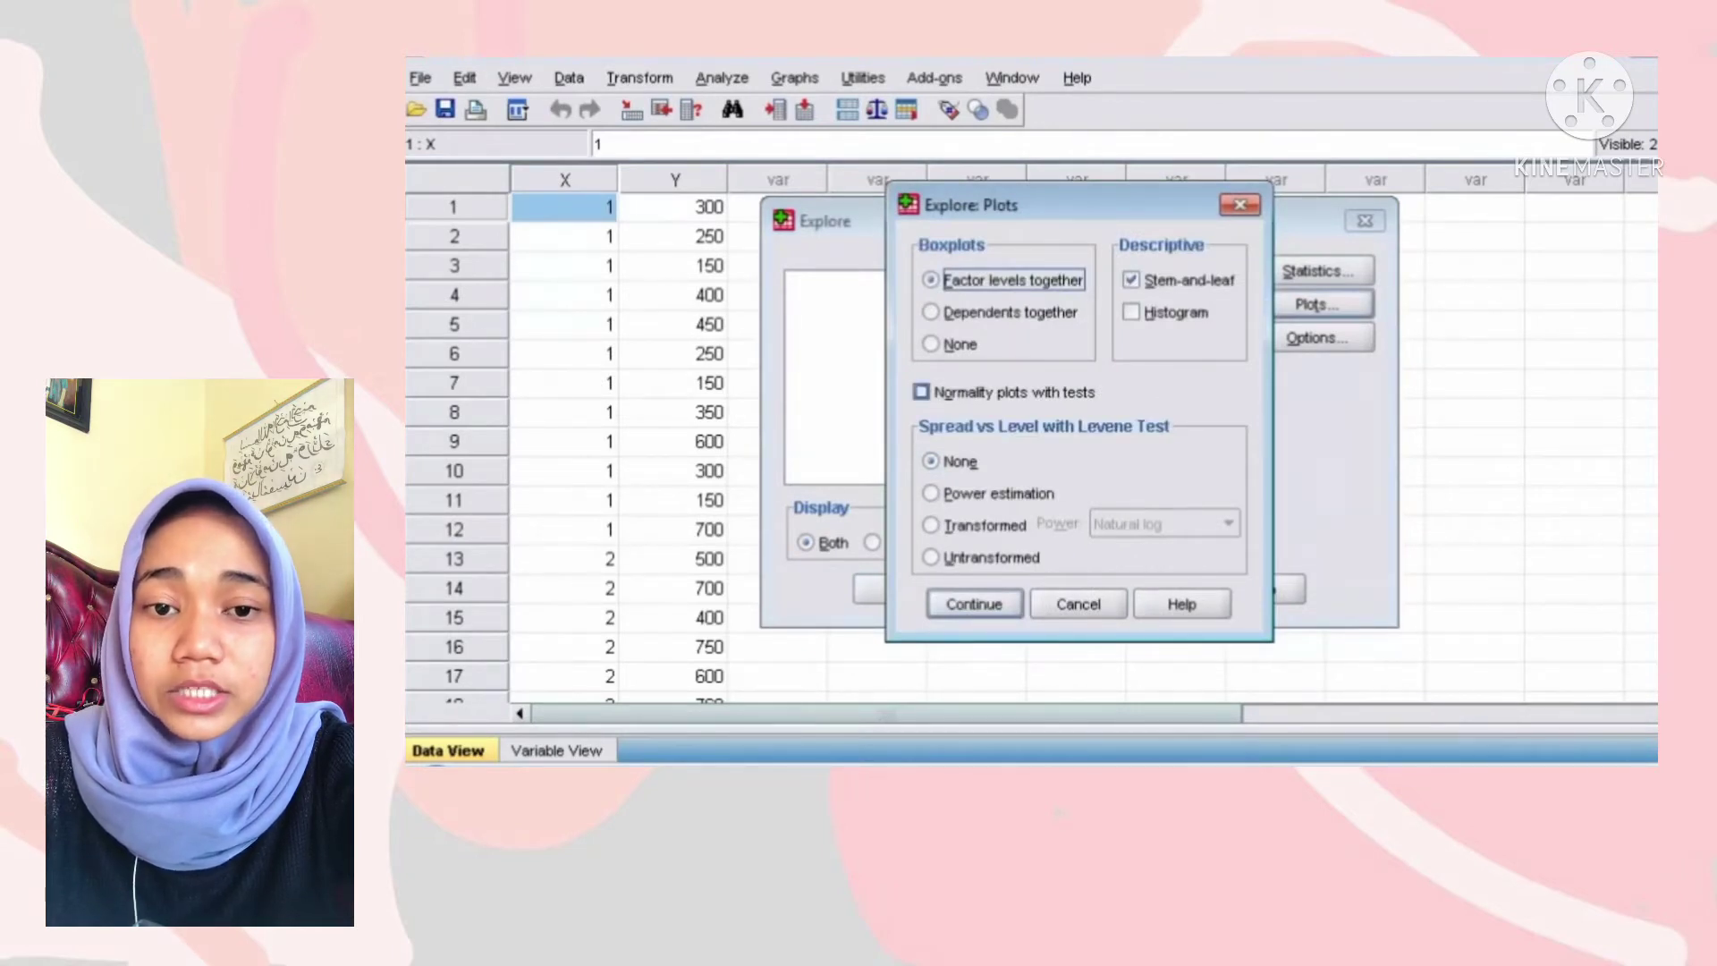
left_click(921, 391)
left_click(974, 604)
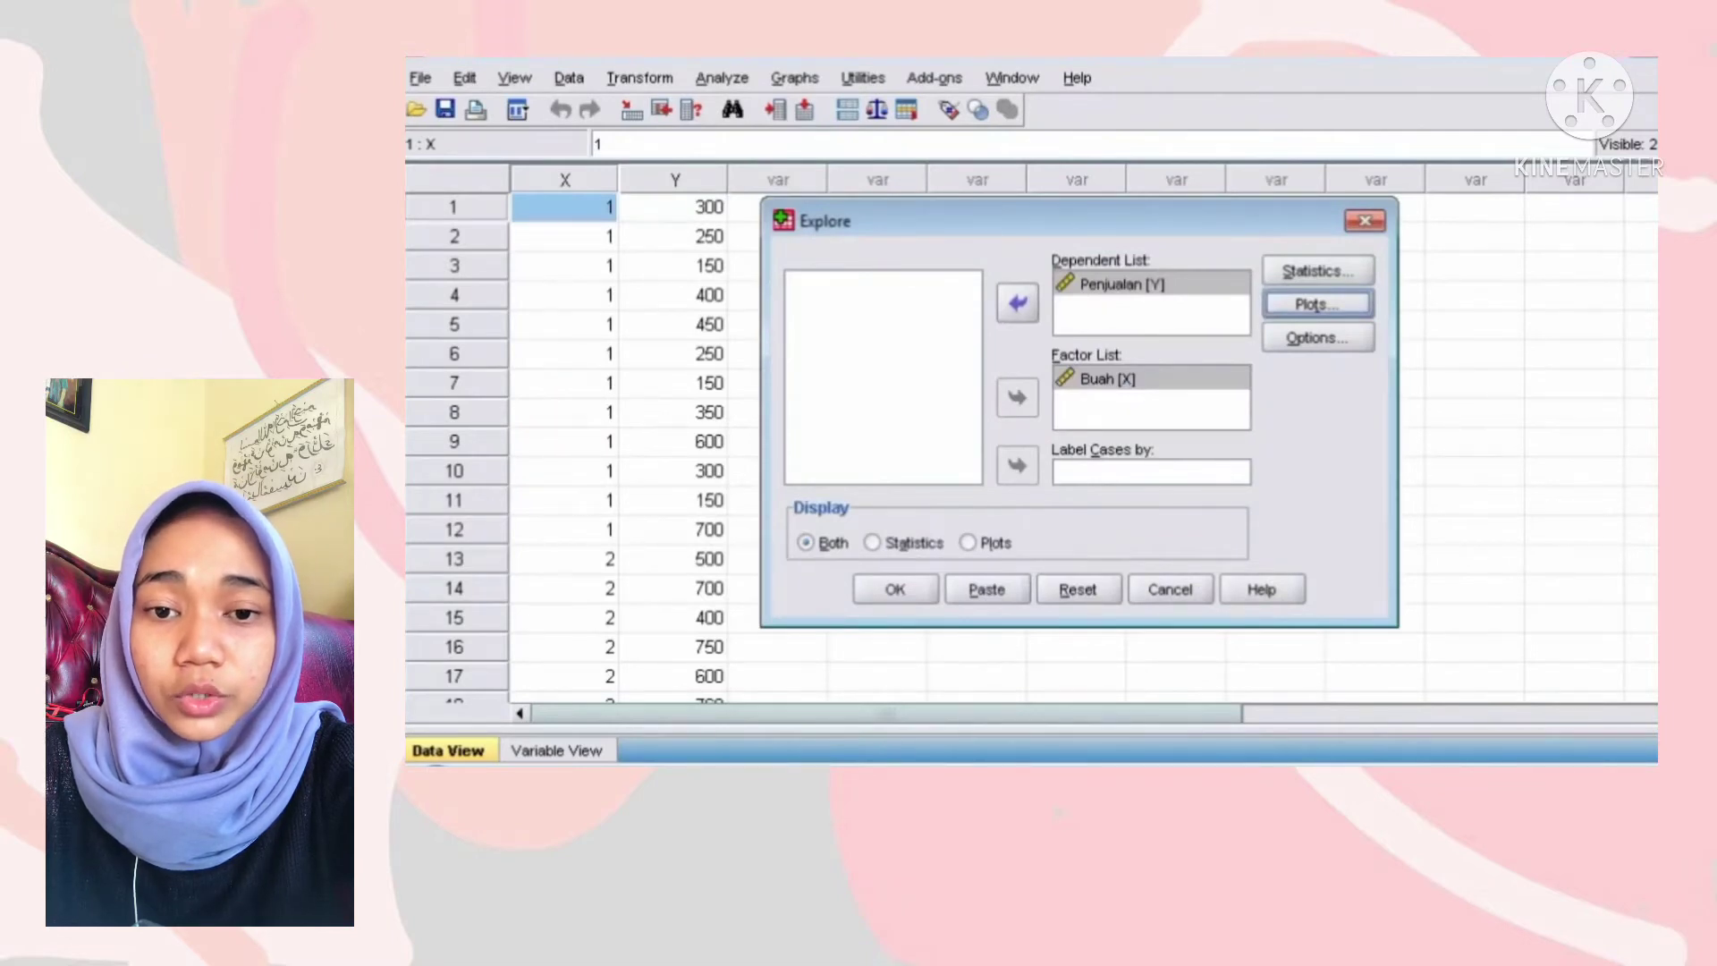
left_click(895, 590)
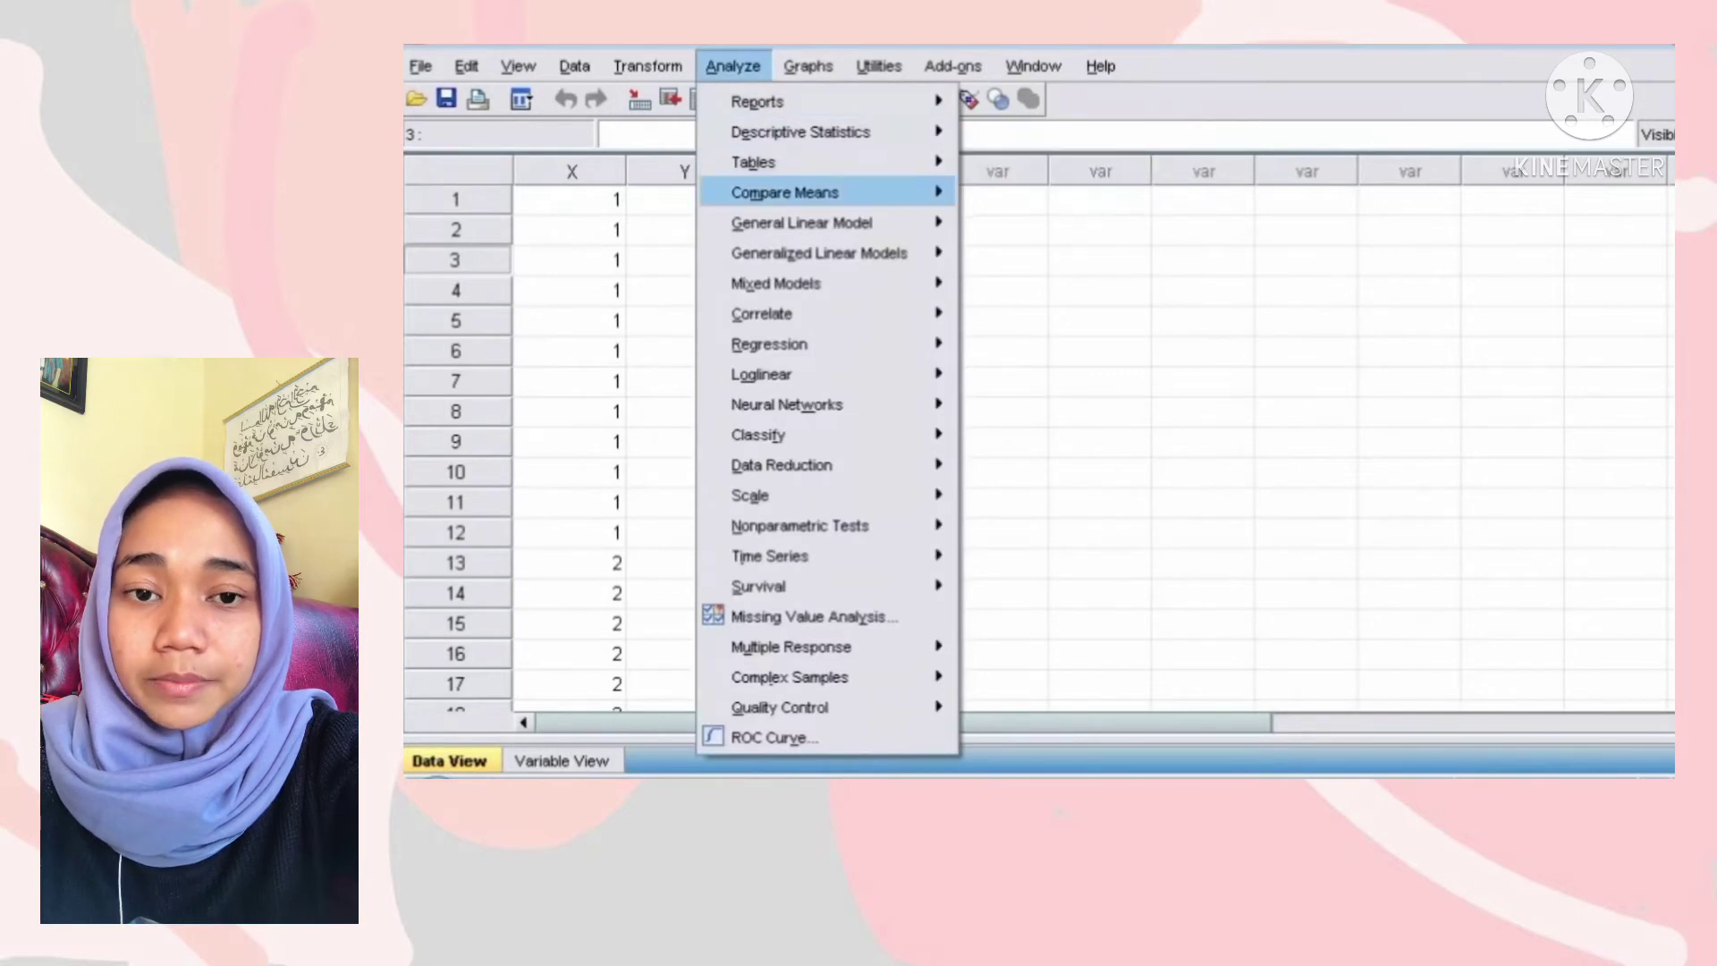
Set up a One-Way ANOVA with Buah [X] as the factor and Penjualan [Y] as the dependent variable
mouse_move(785, 193)
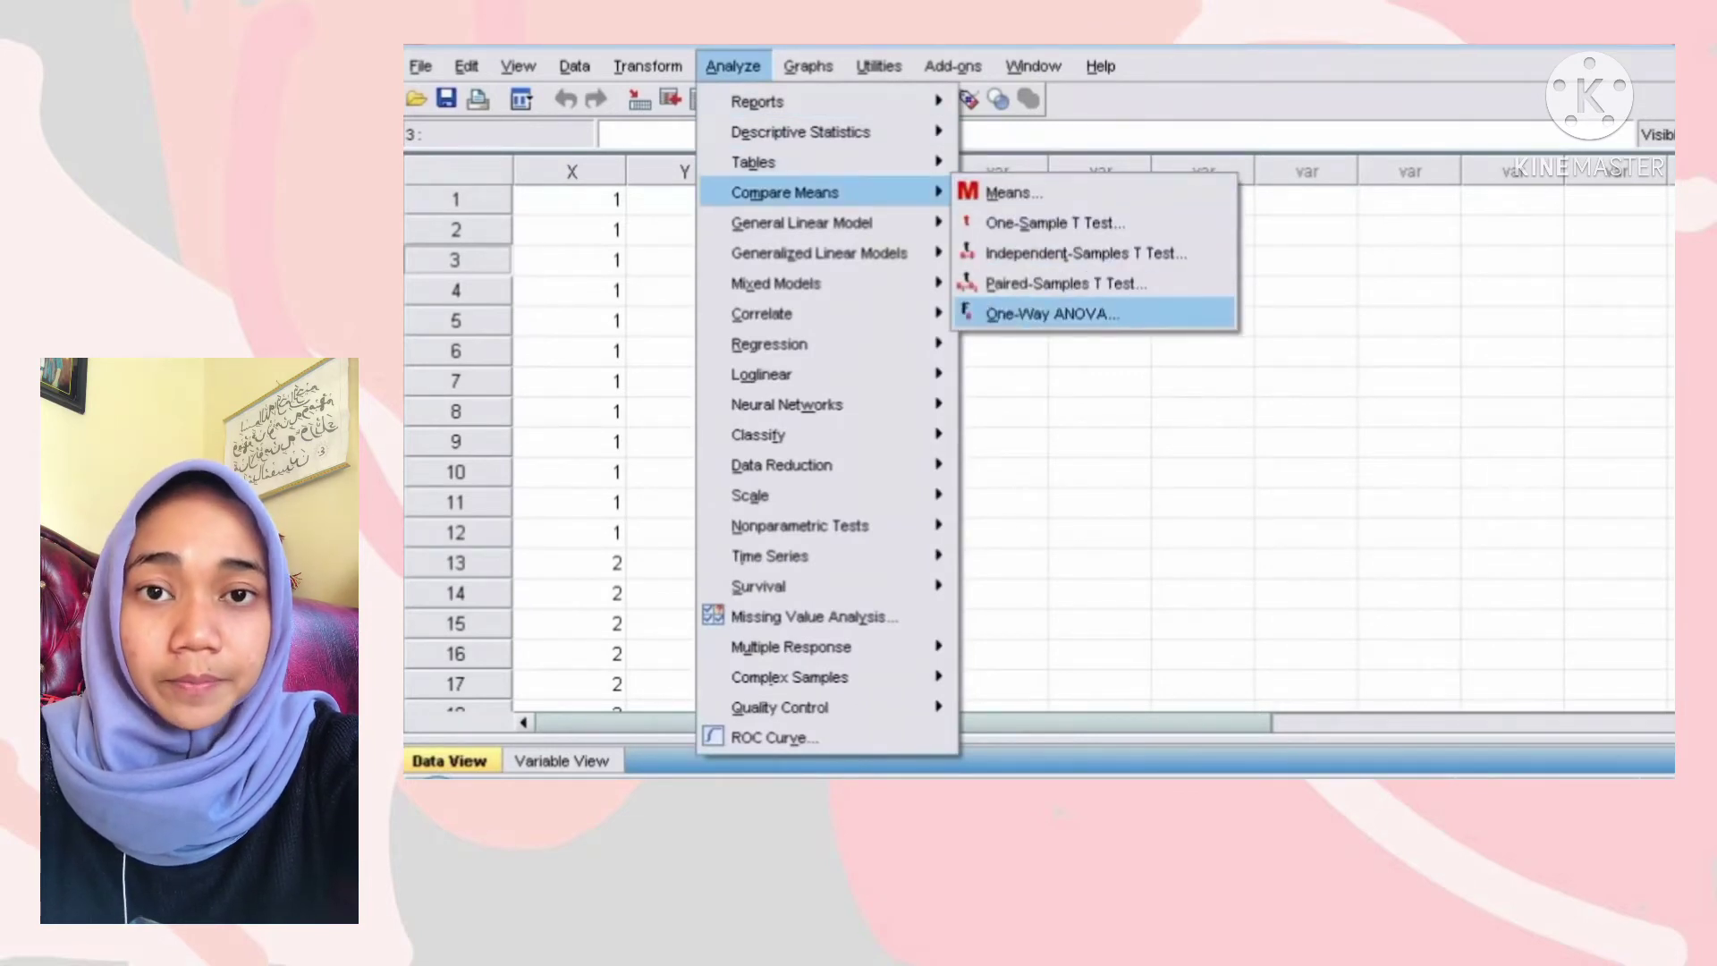
left_click(1052, 314)
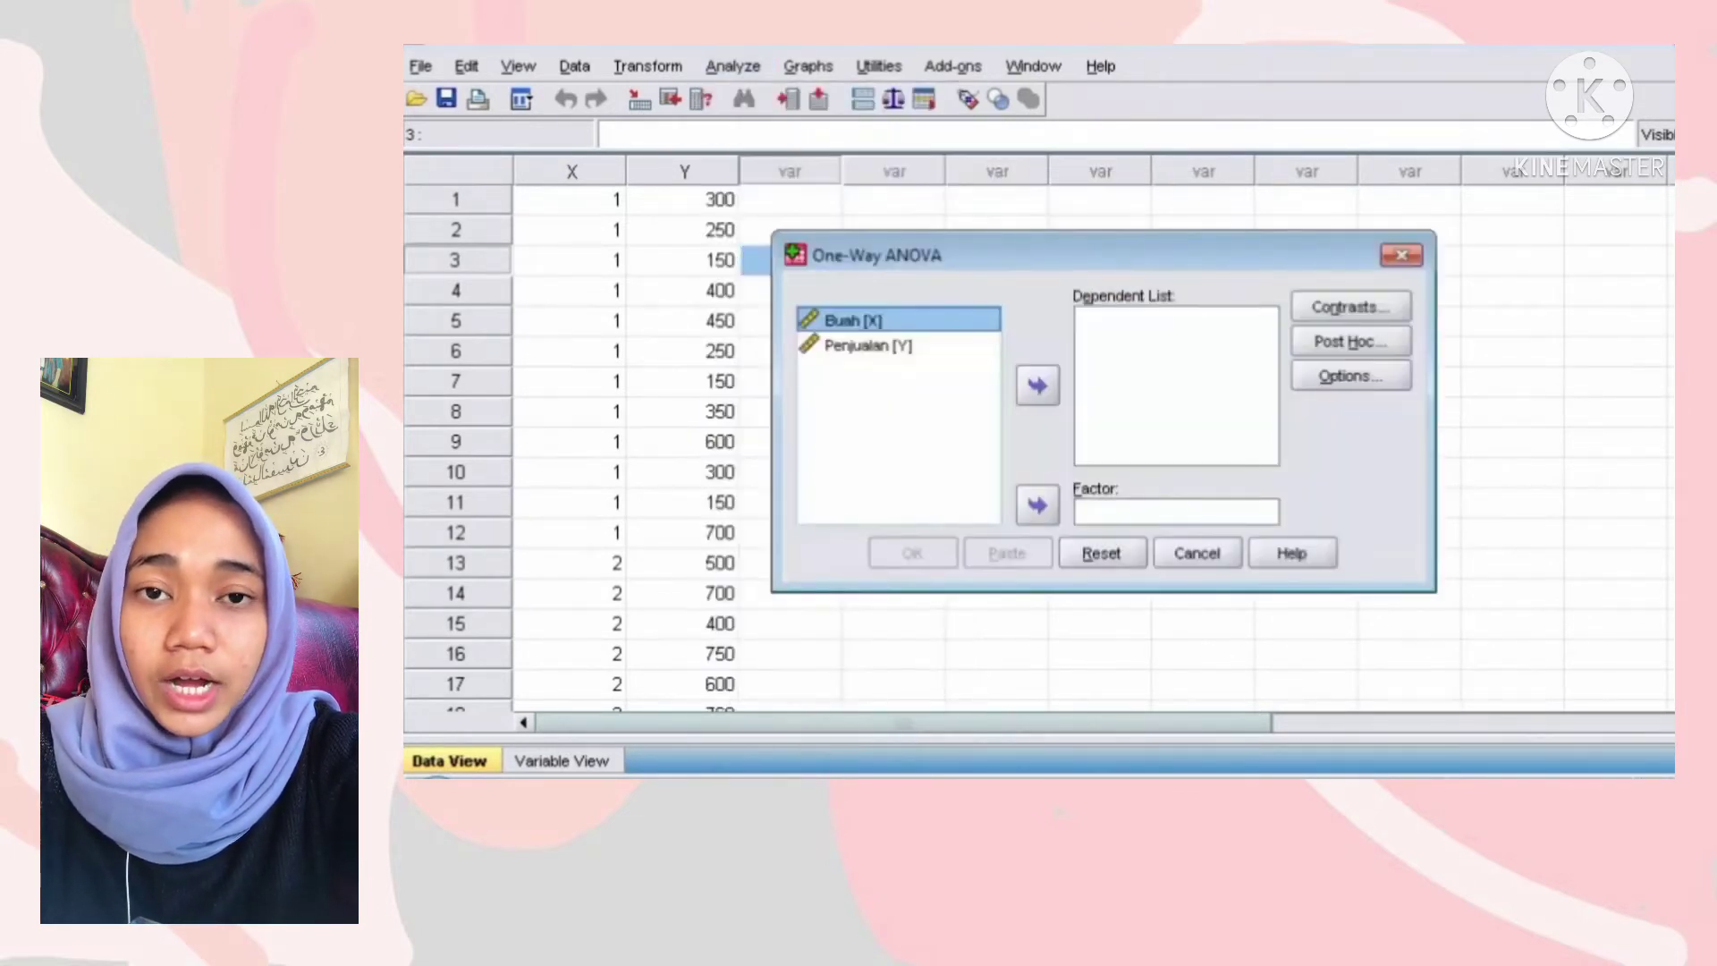
left_click_drag(983, 255, 948, 182)
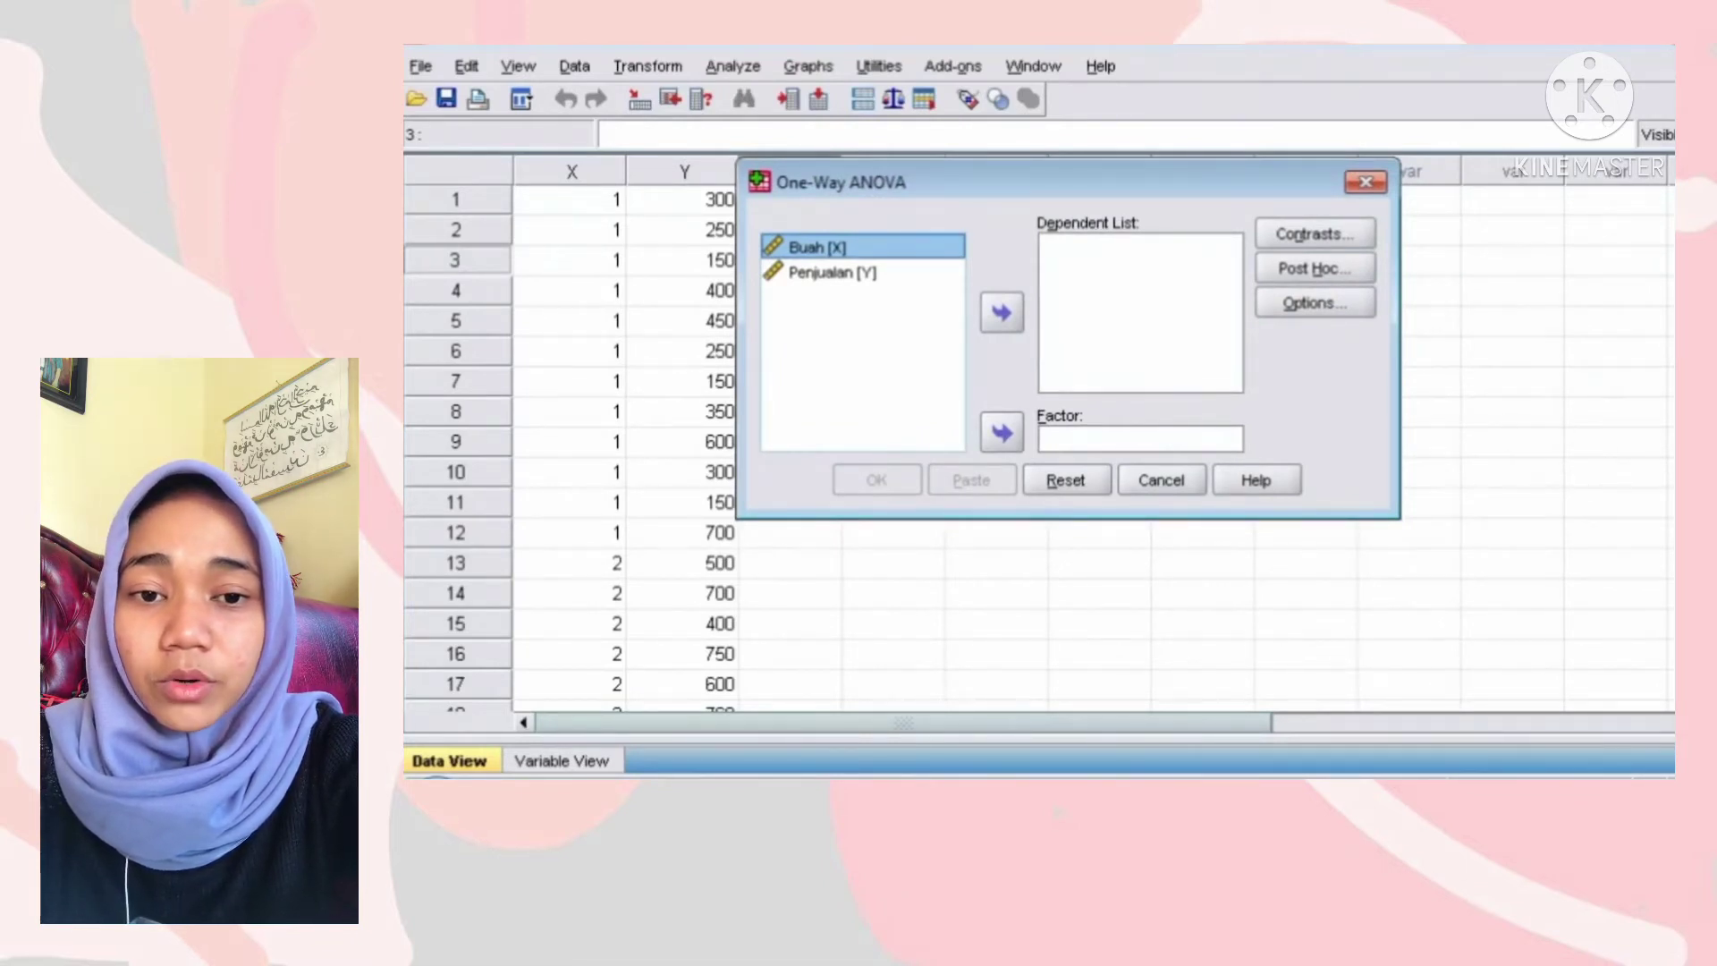
left_click(1001, 432)
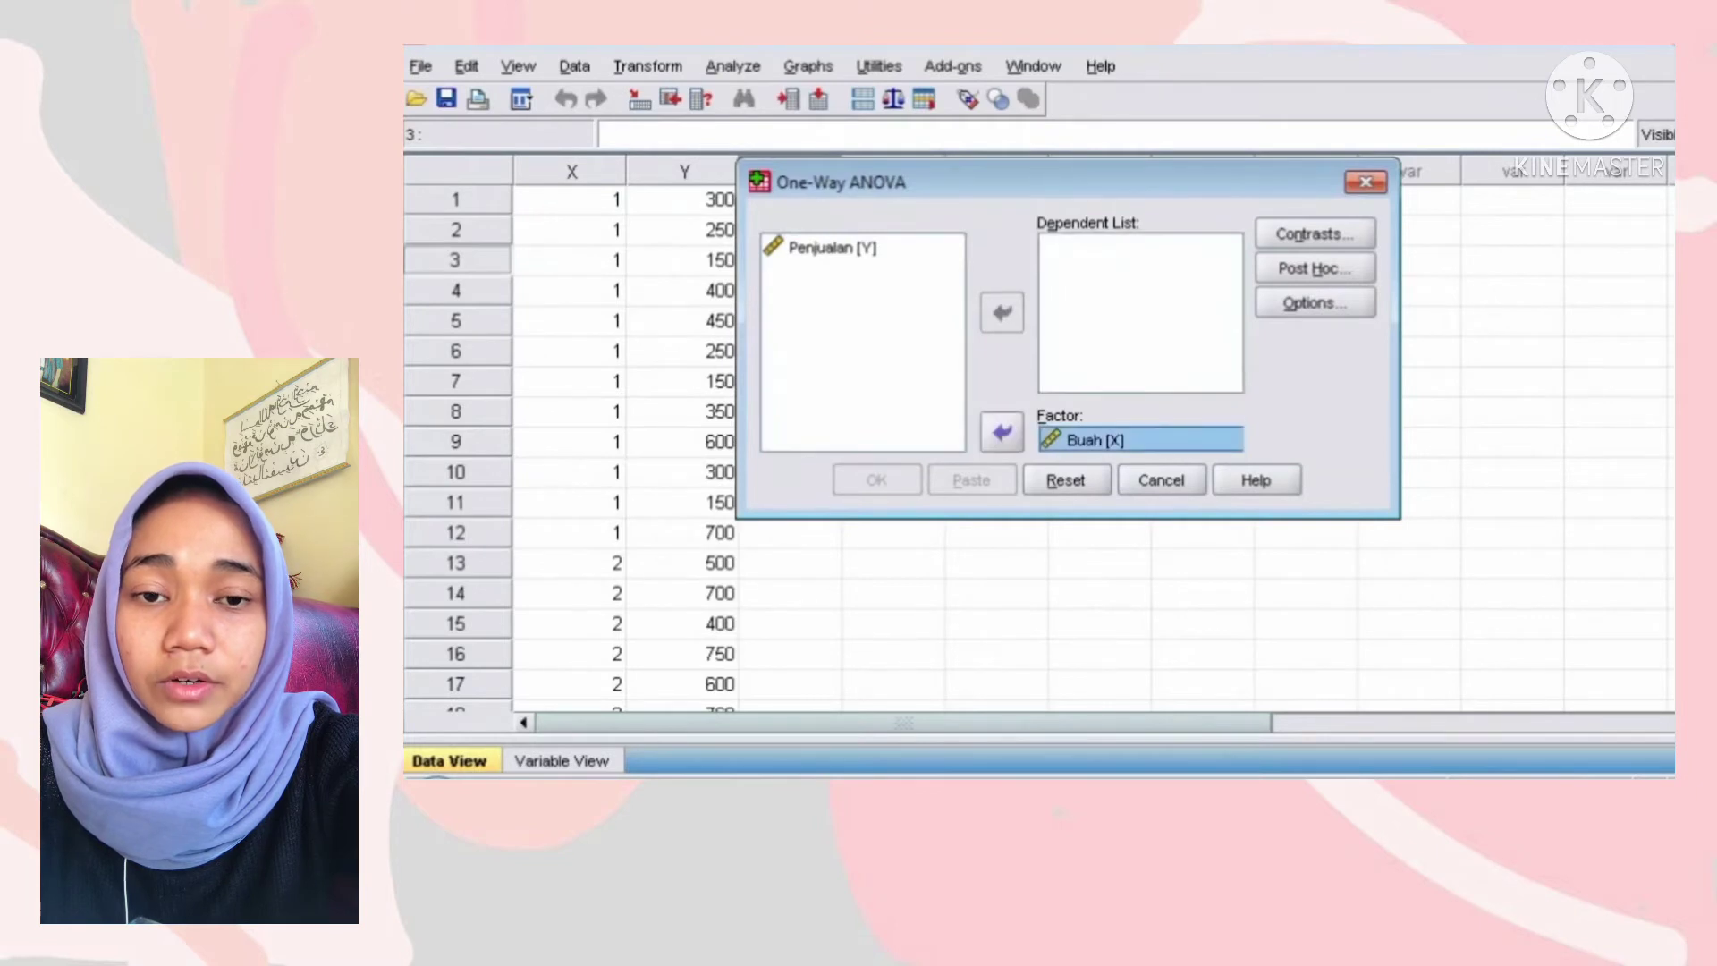
left_click(833, 248)
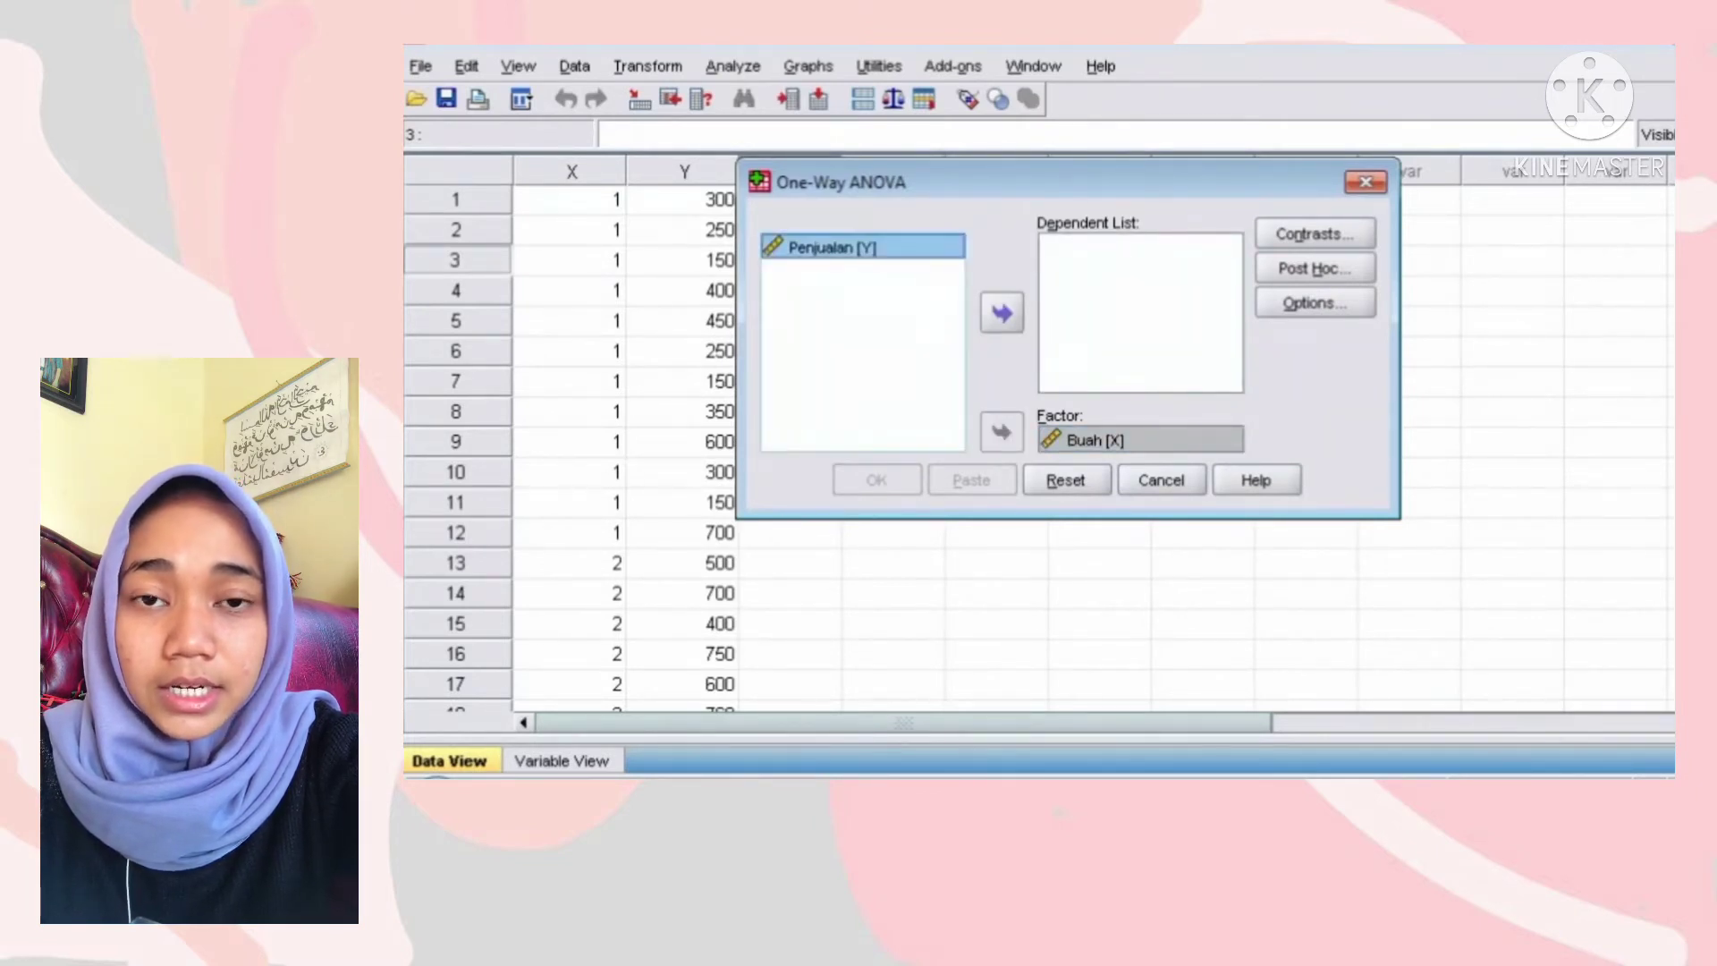
left_click(1002, 312)
left_click_drag(1064, 183, 1113, 185)
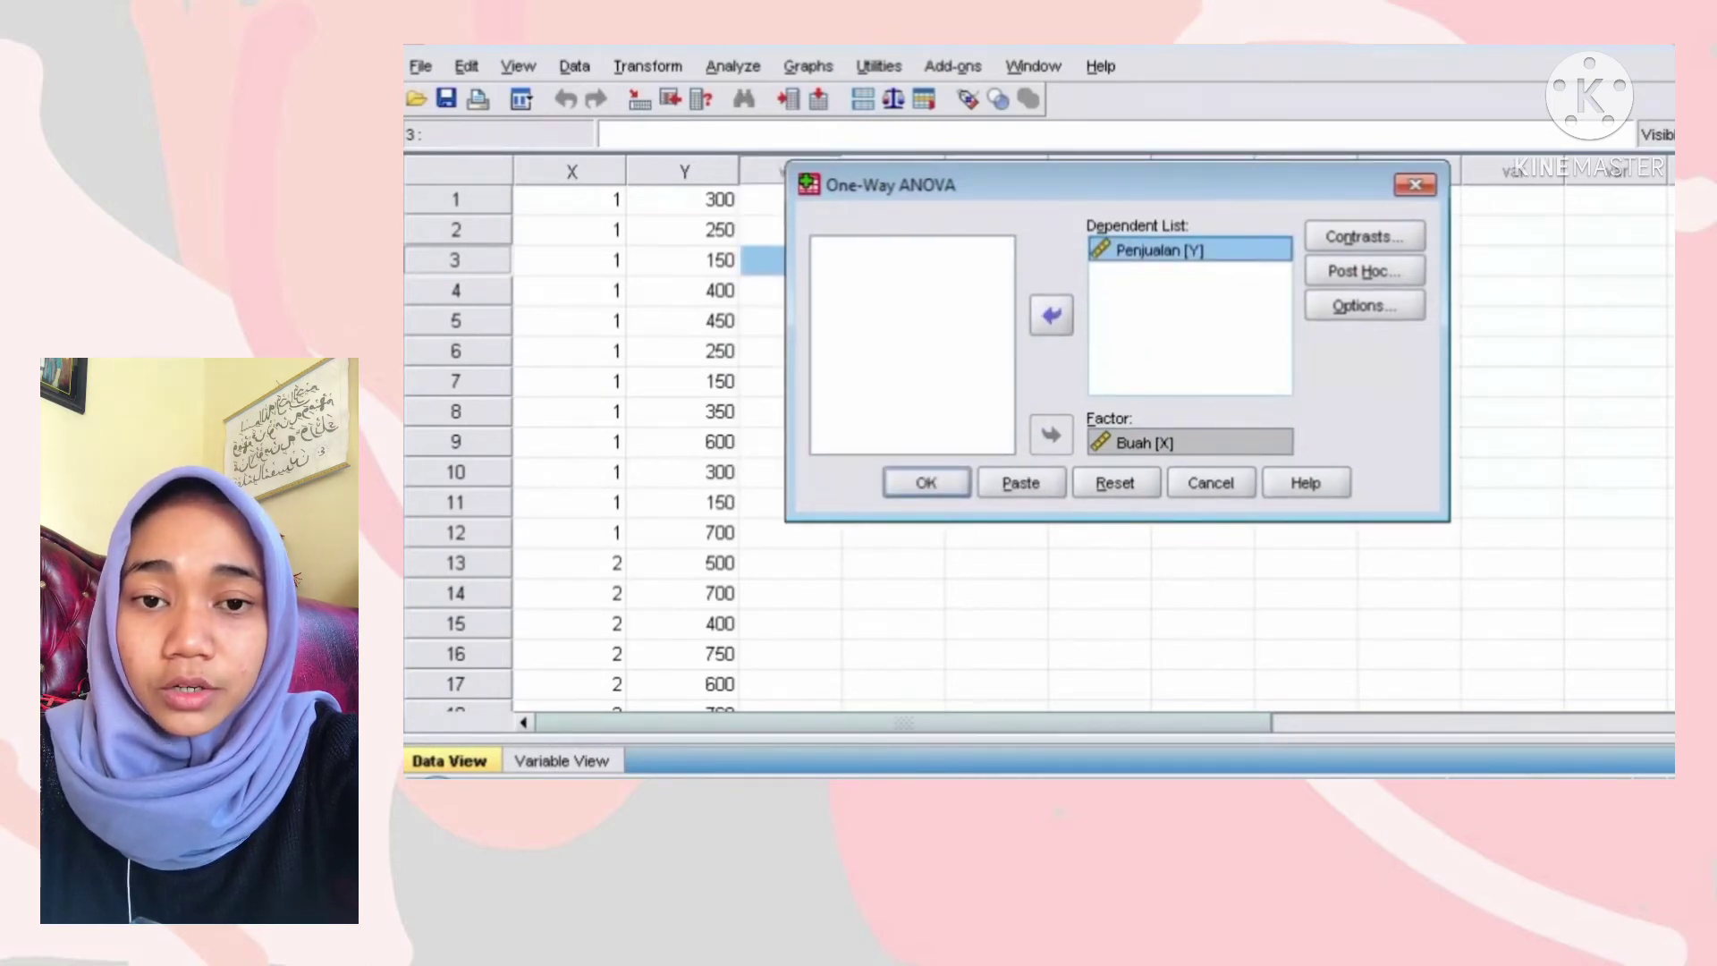
Add the Tukey's-b post hoc comparison to the One-Way ANOVA
left_click(1363, 271)
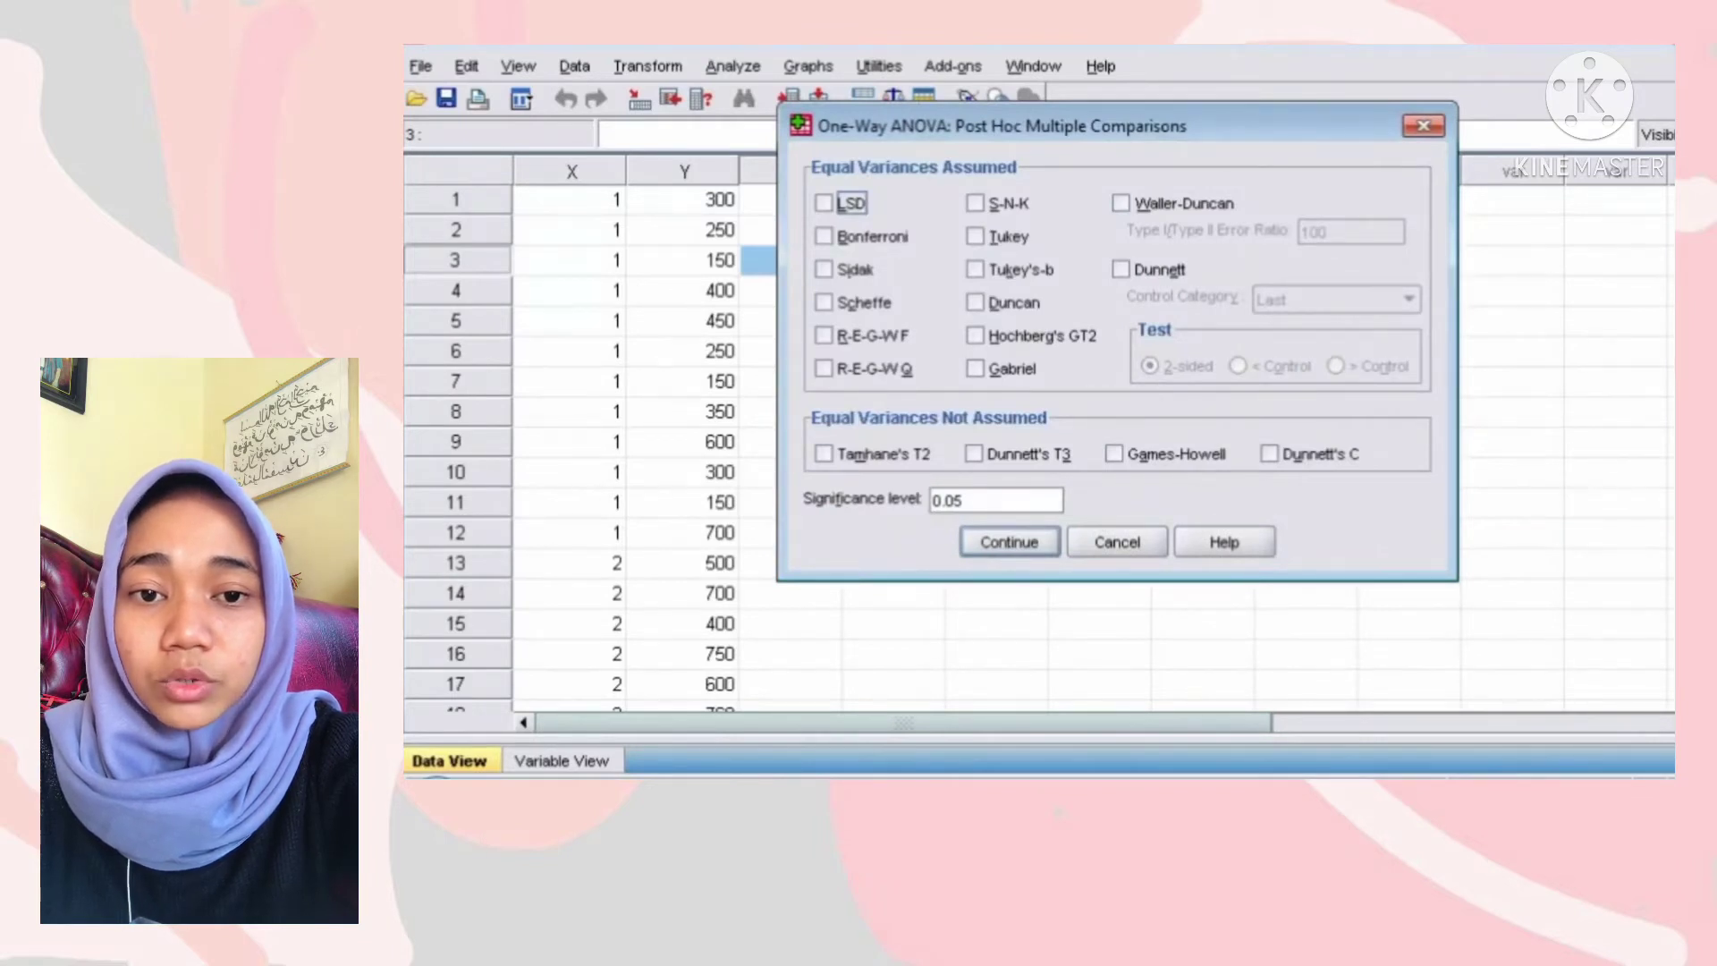
left_click(975, 269)
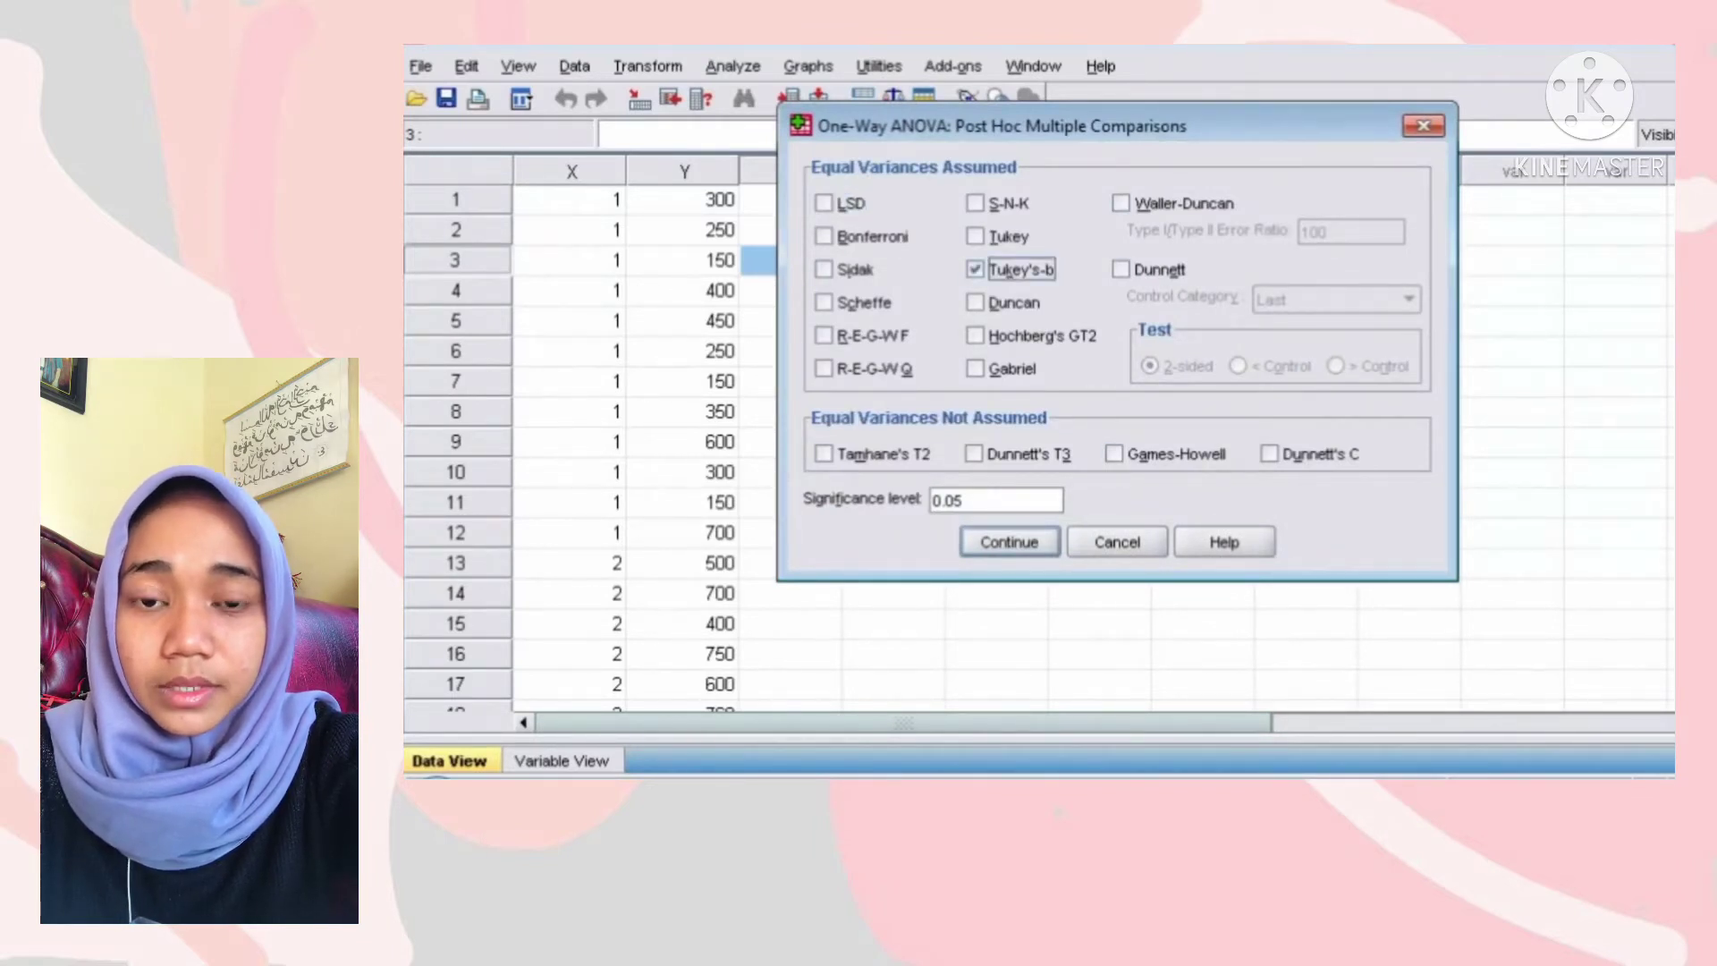
left_click(1010, 542)
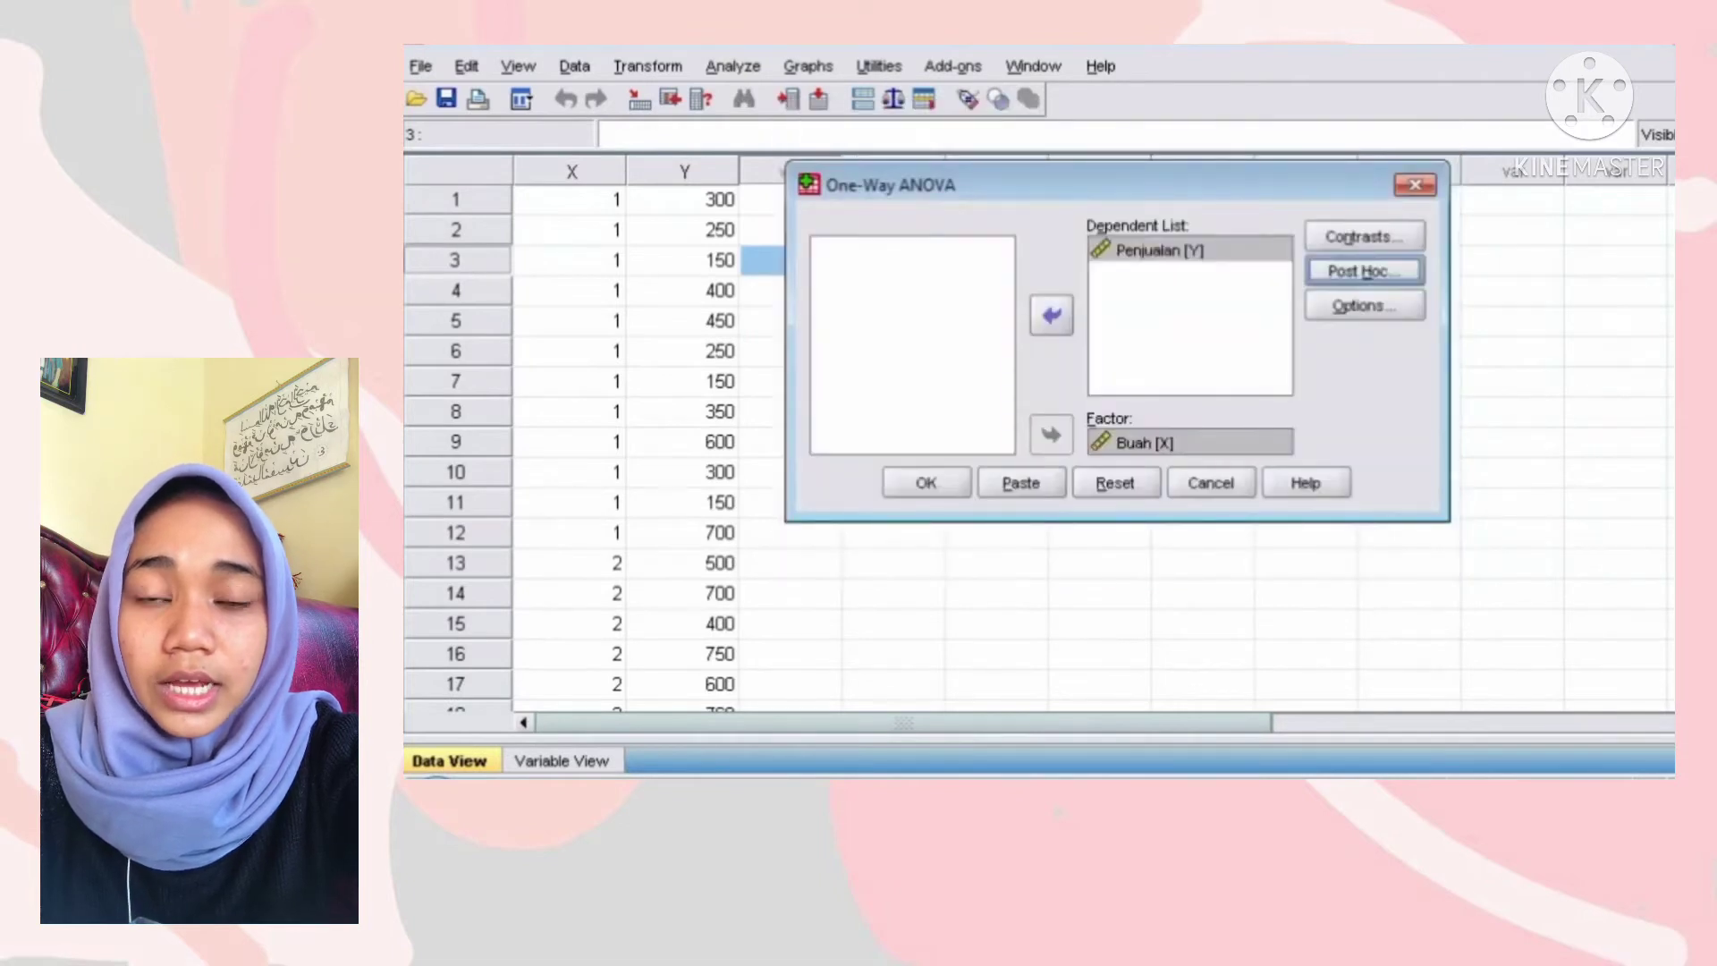
Include descriptive statistics and the homogeneity of variance test in the One-Way ANOVA and run it
left_click(1365, 306)
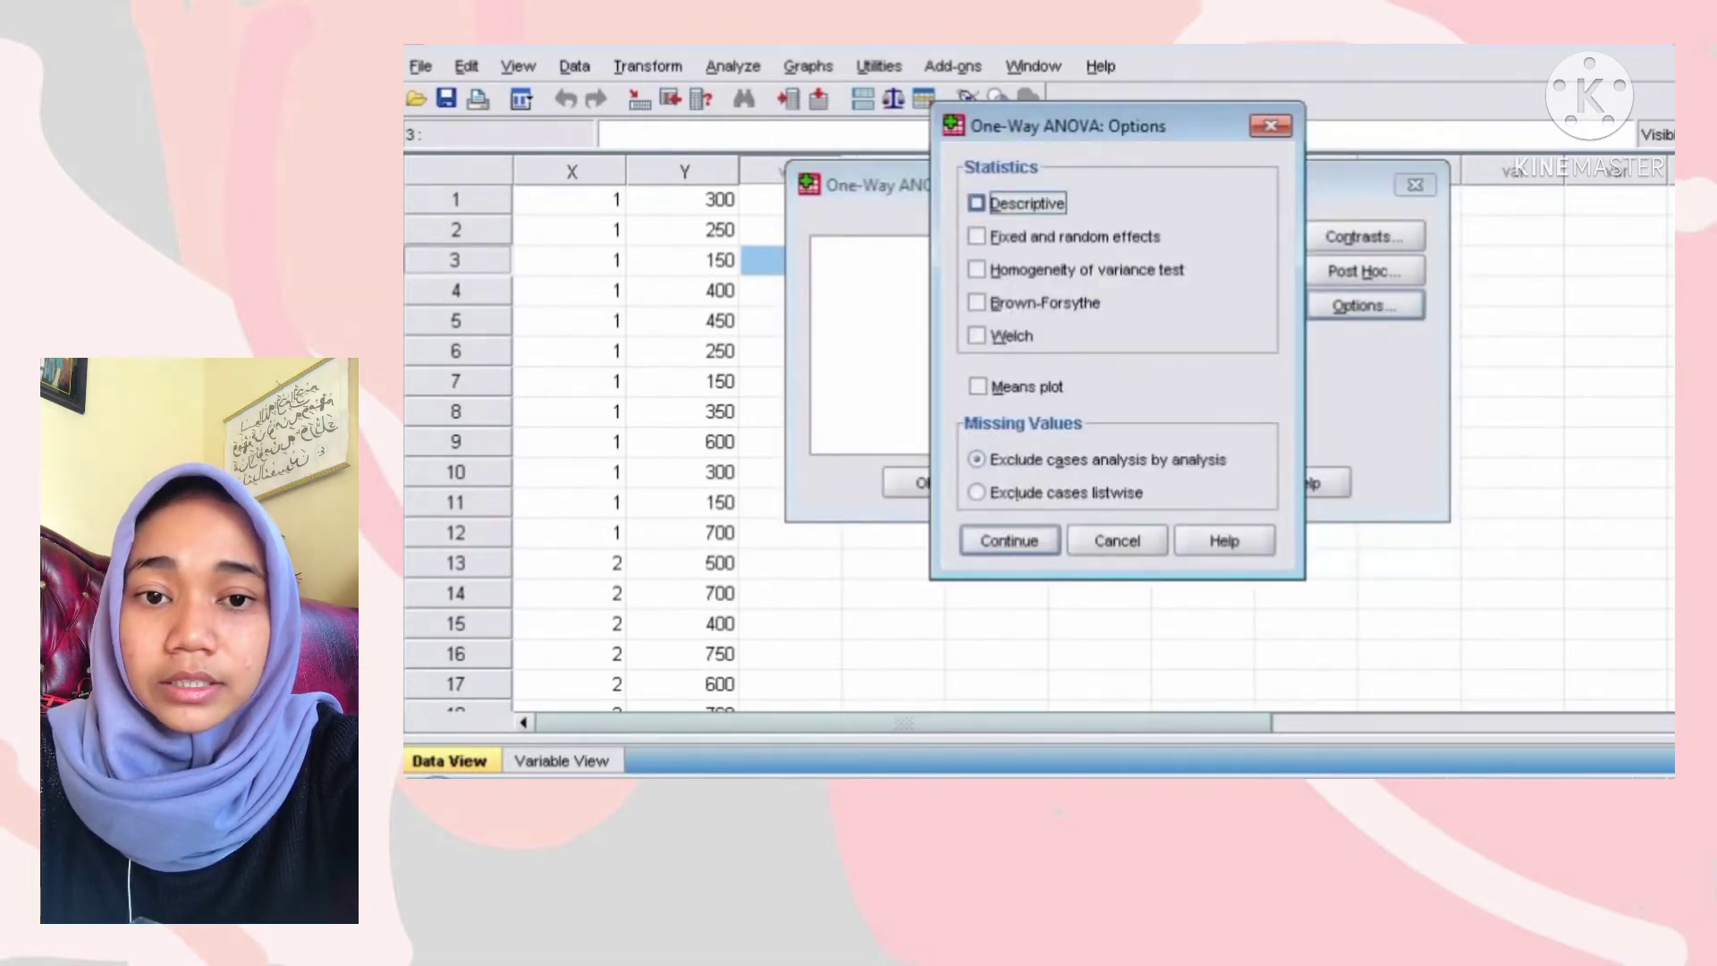
left_click(976, 203)
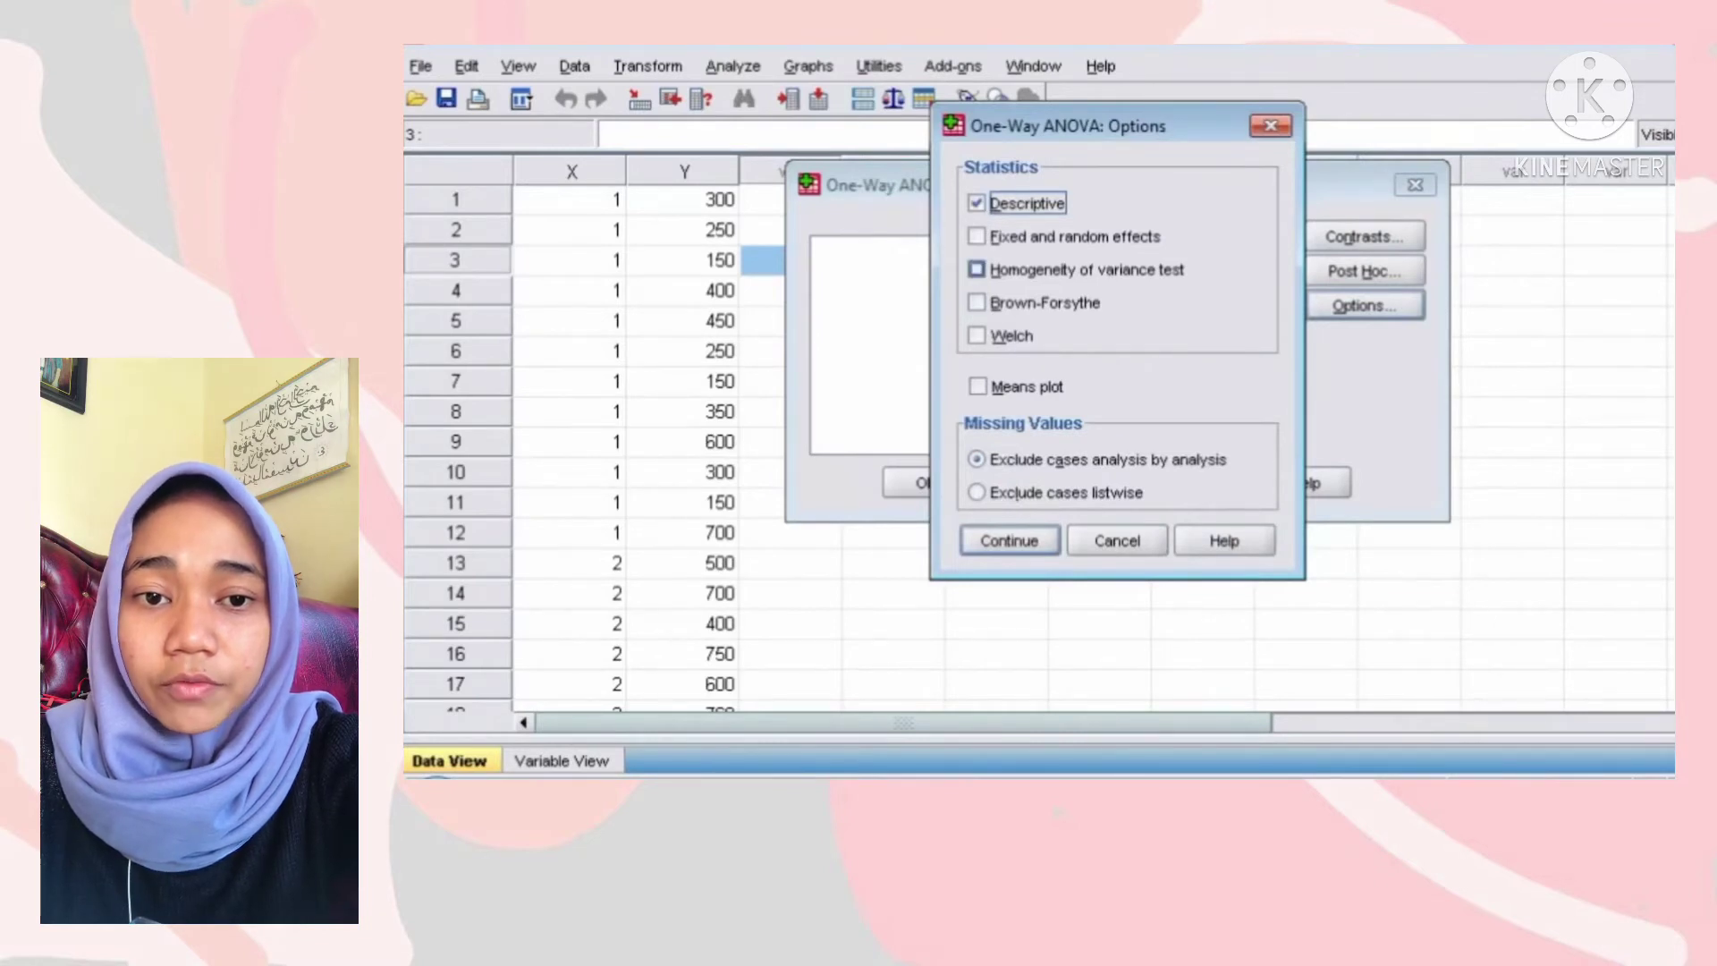
left_click(977, 270)
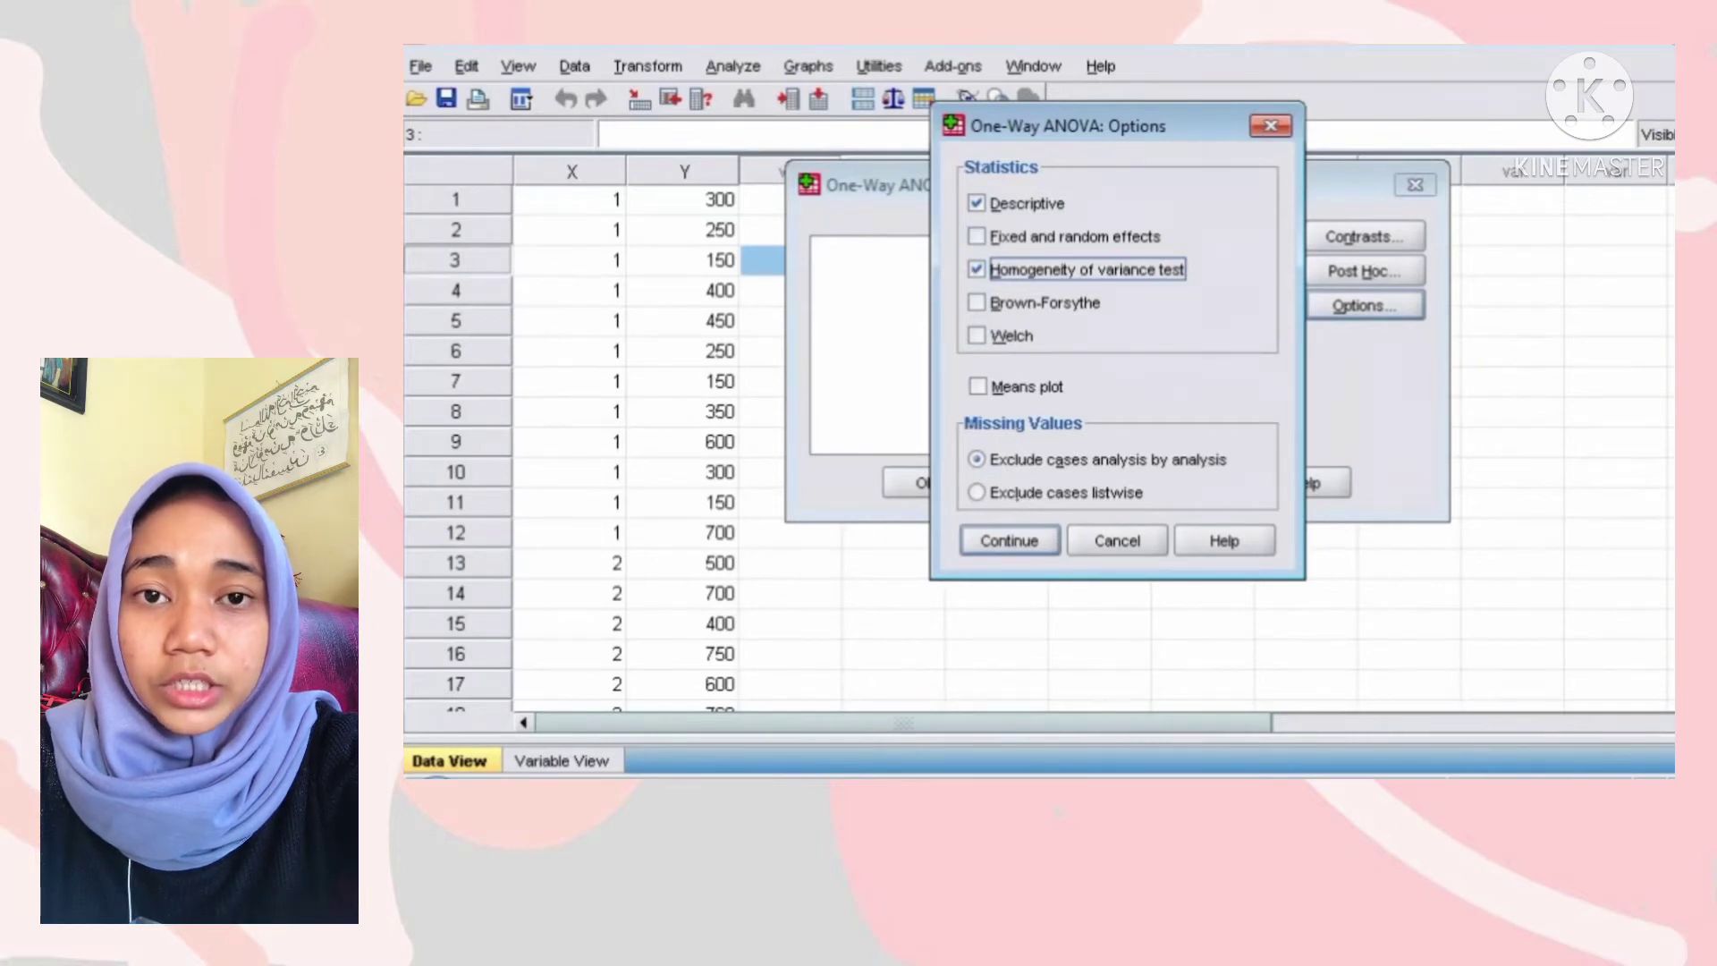
left_click(1009, 540)
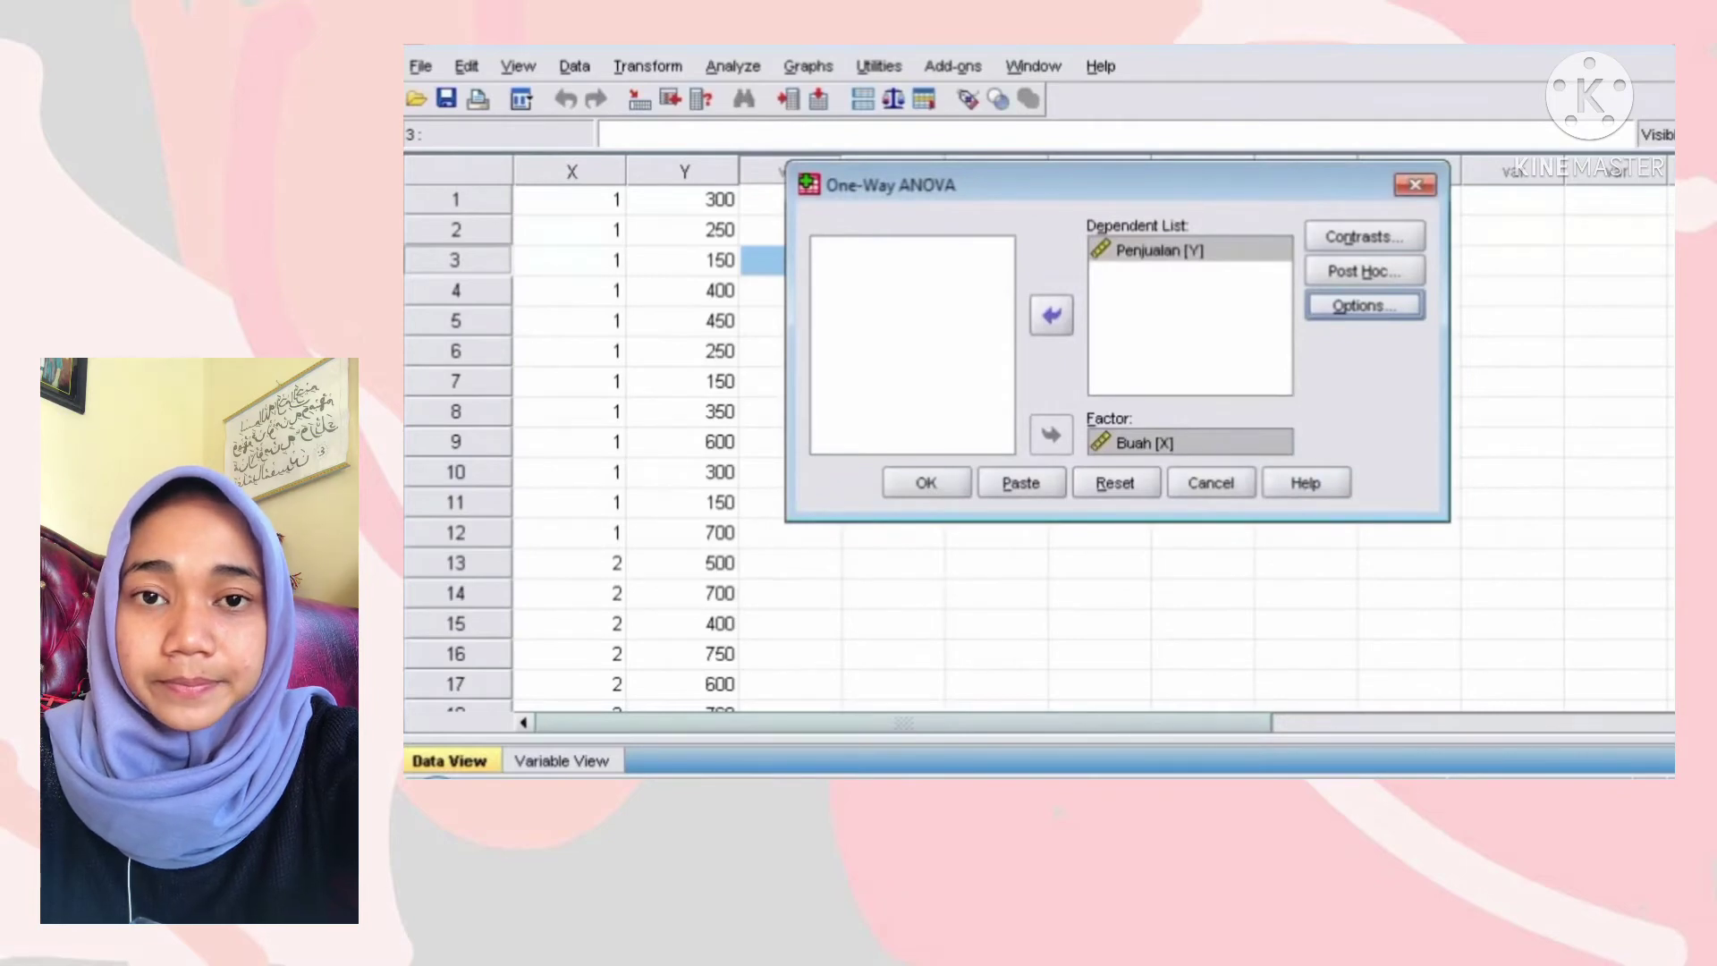
key("Return")
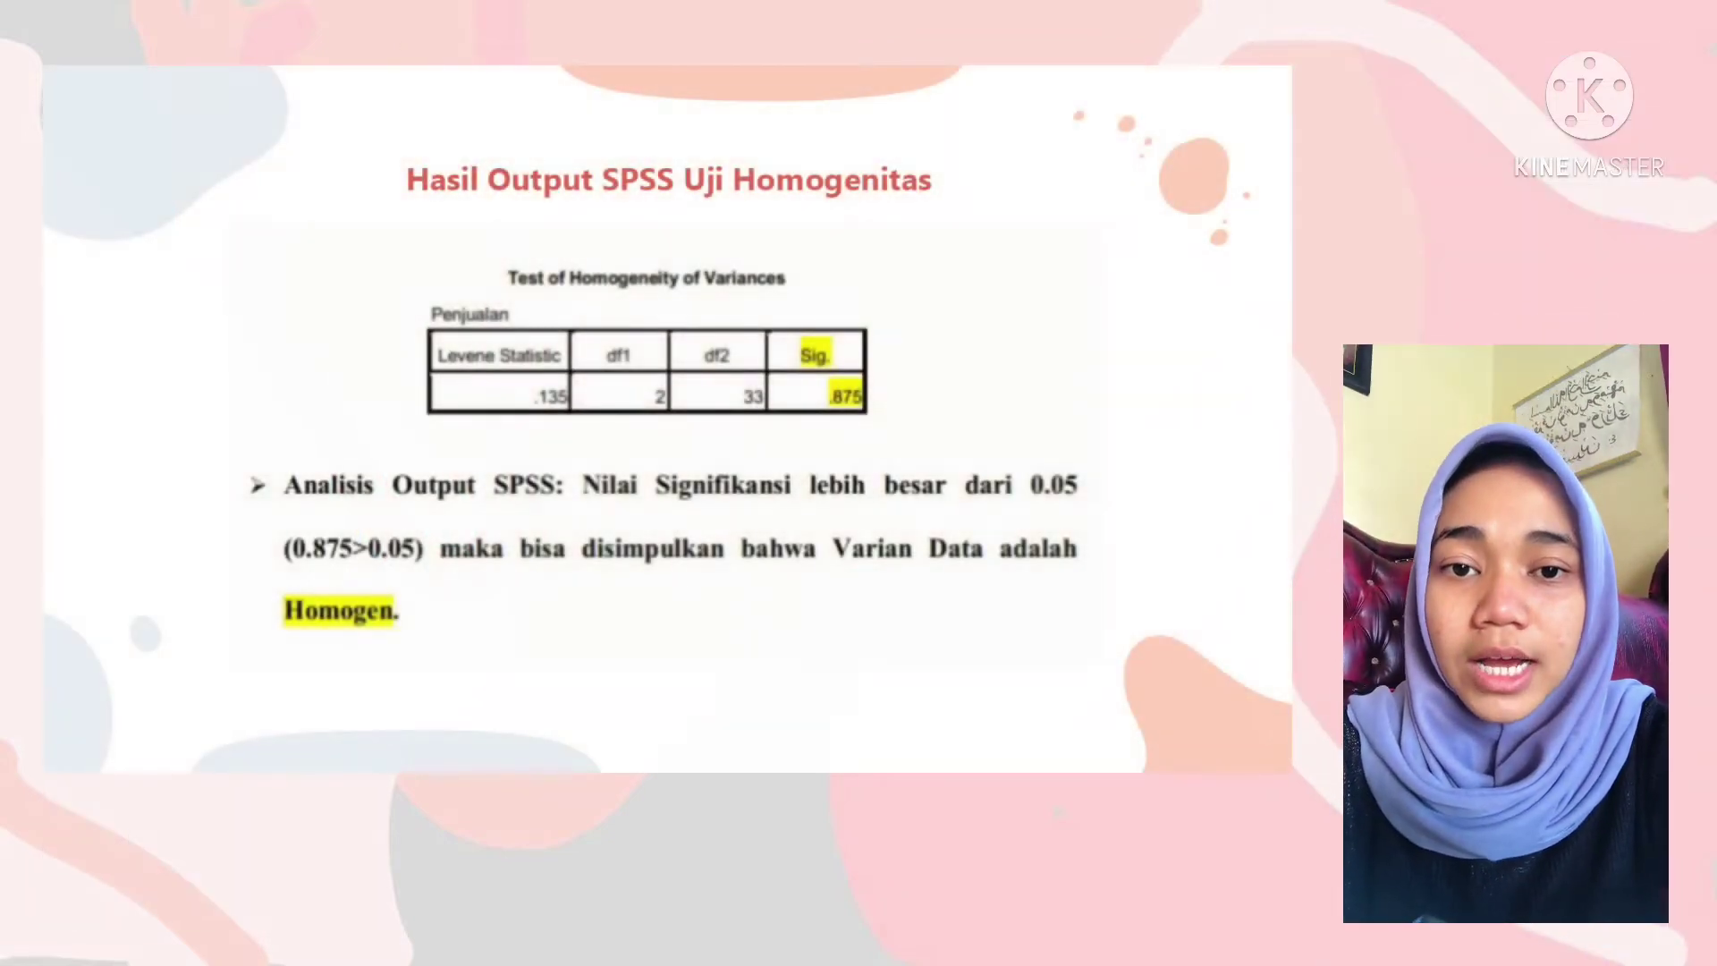
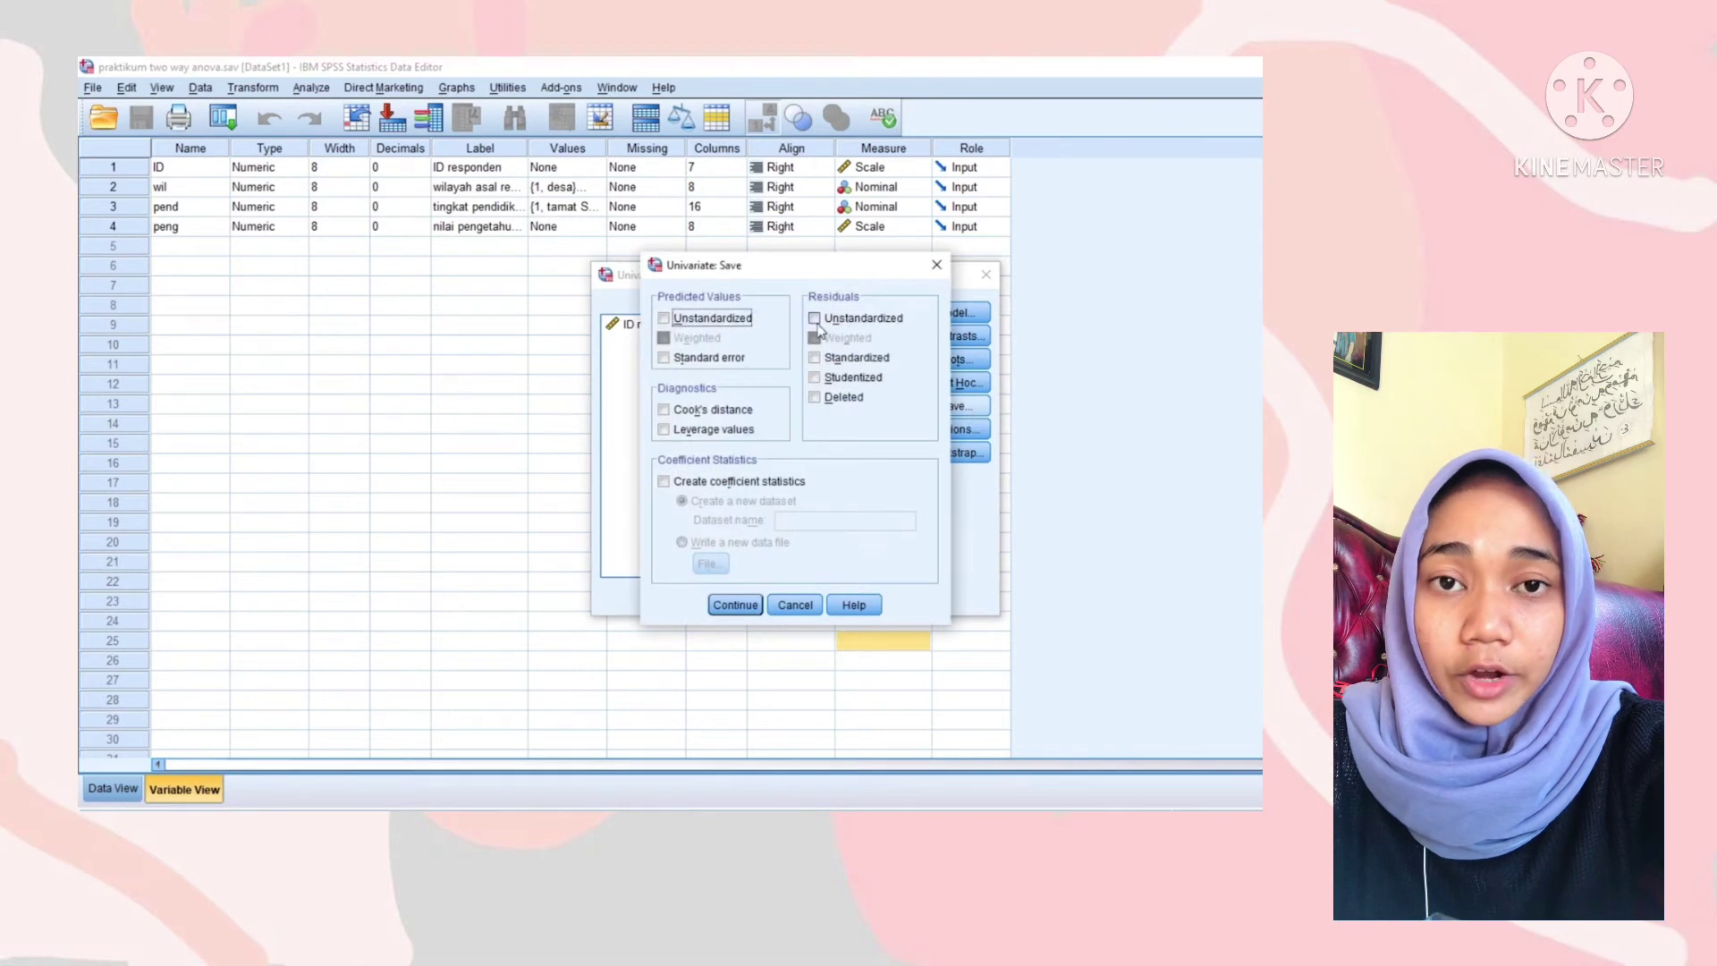
Save the standardized residuals in the Univariate analysis of nilai pengetahuan gizi and run it
left_click(815, 358)
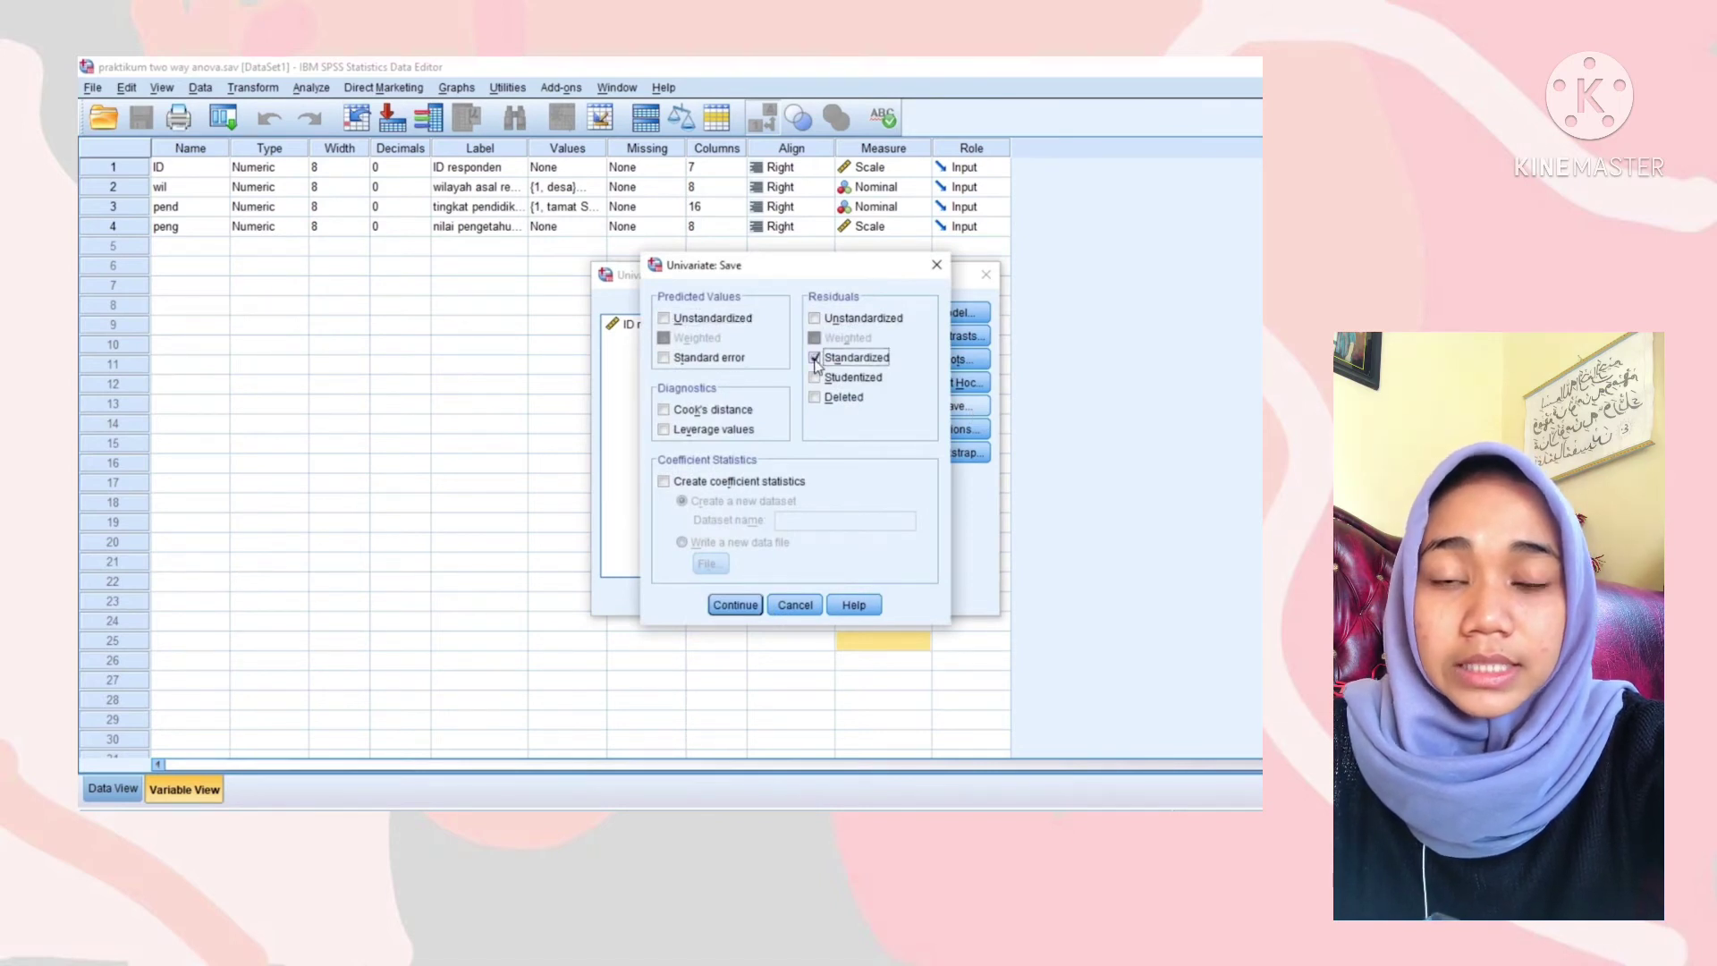
left_click(735, 606)
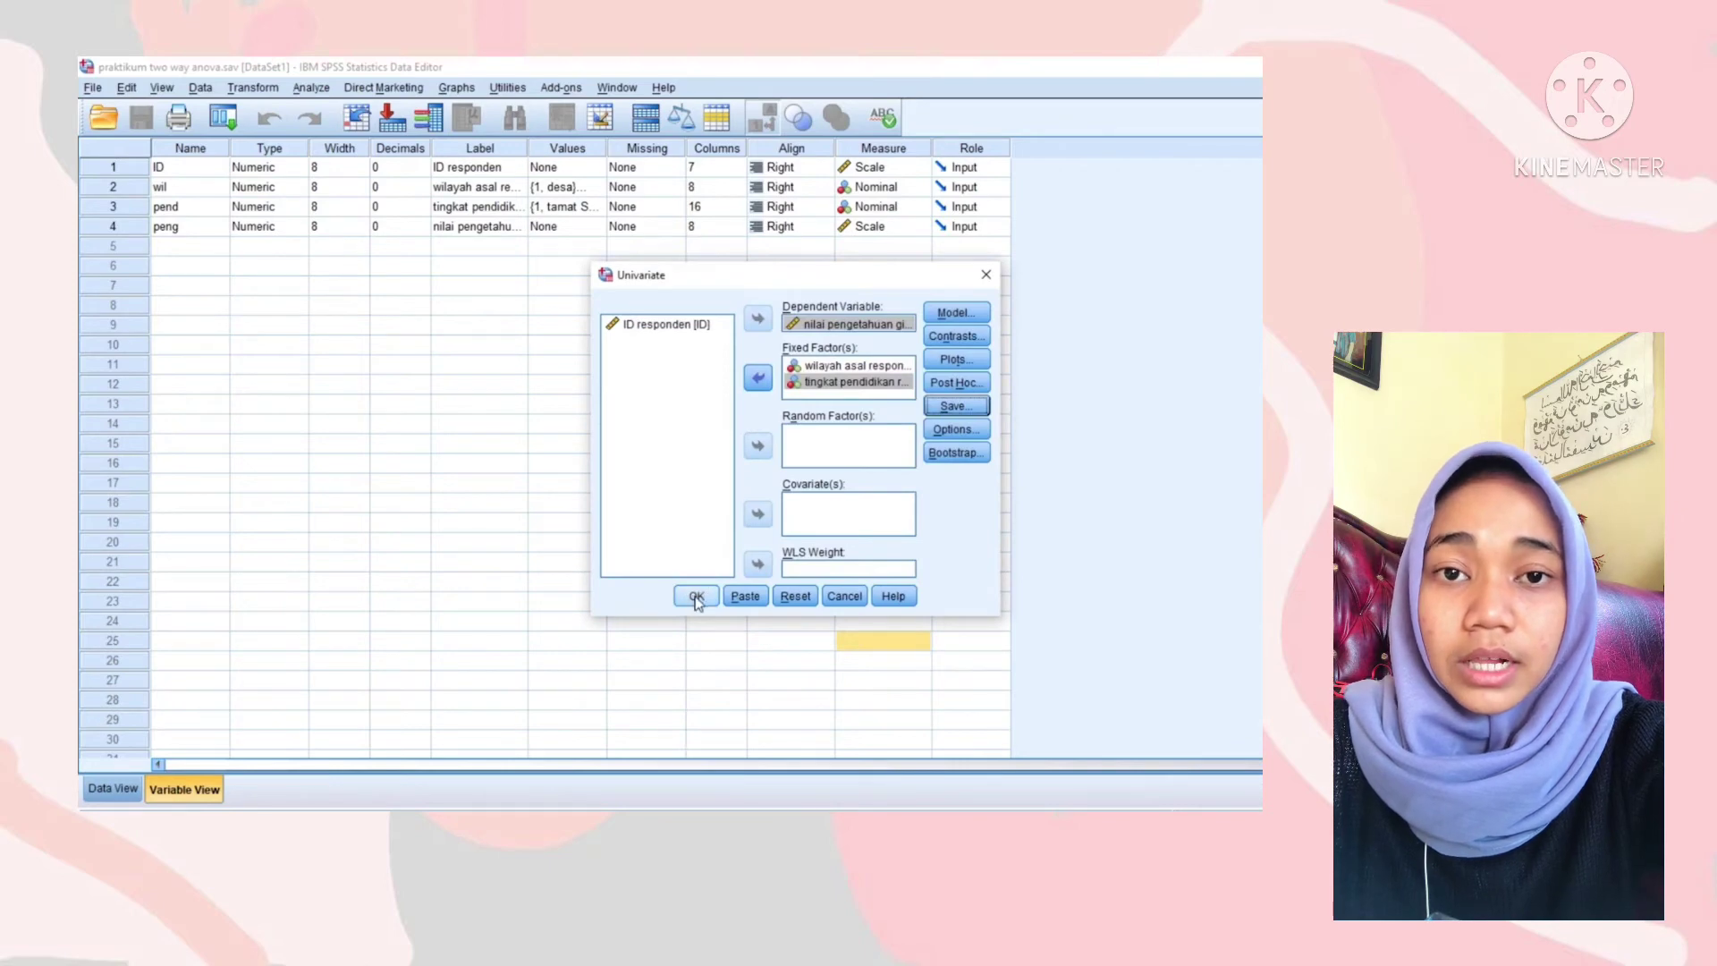
left_click(696, 598)
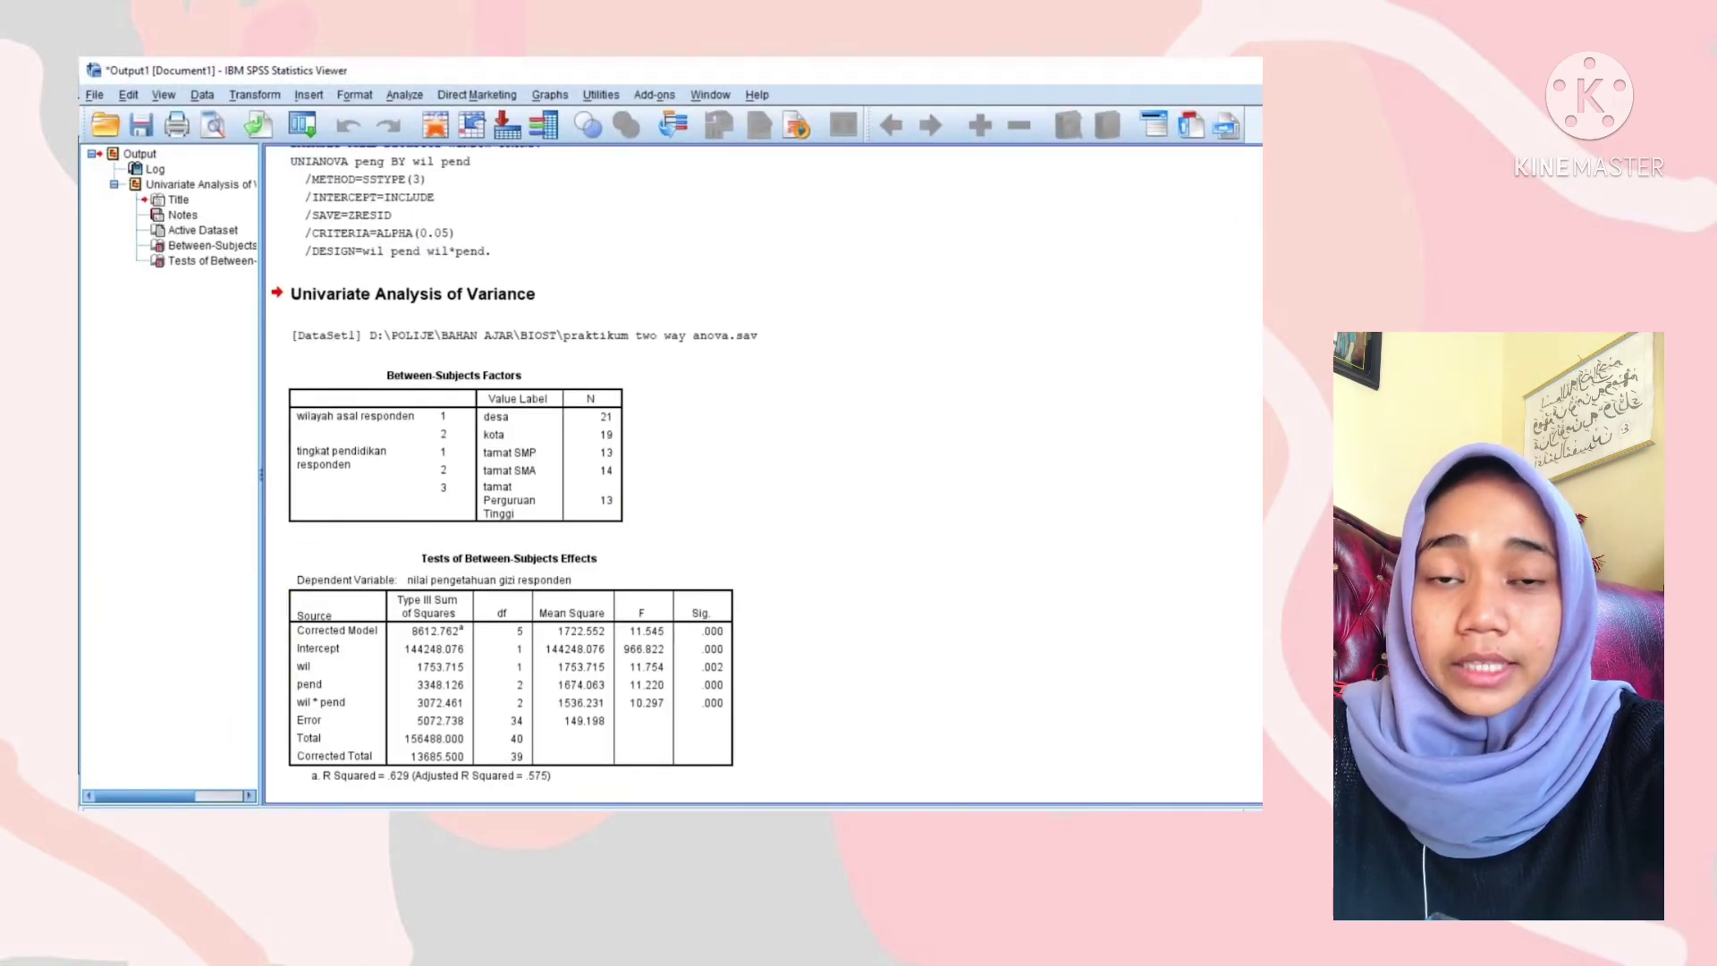
Return to the variable definitions, widen the Label column to fit the standardized residual's full label, and select that variable's row
left_click(820, 751)
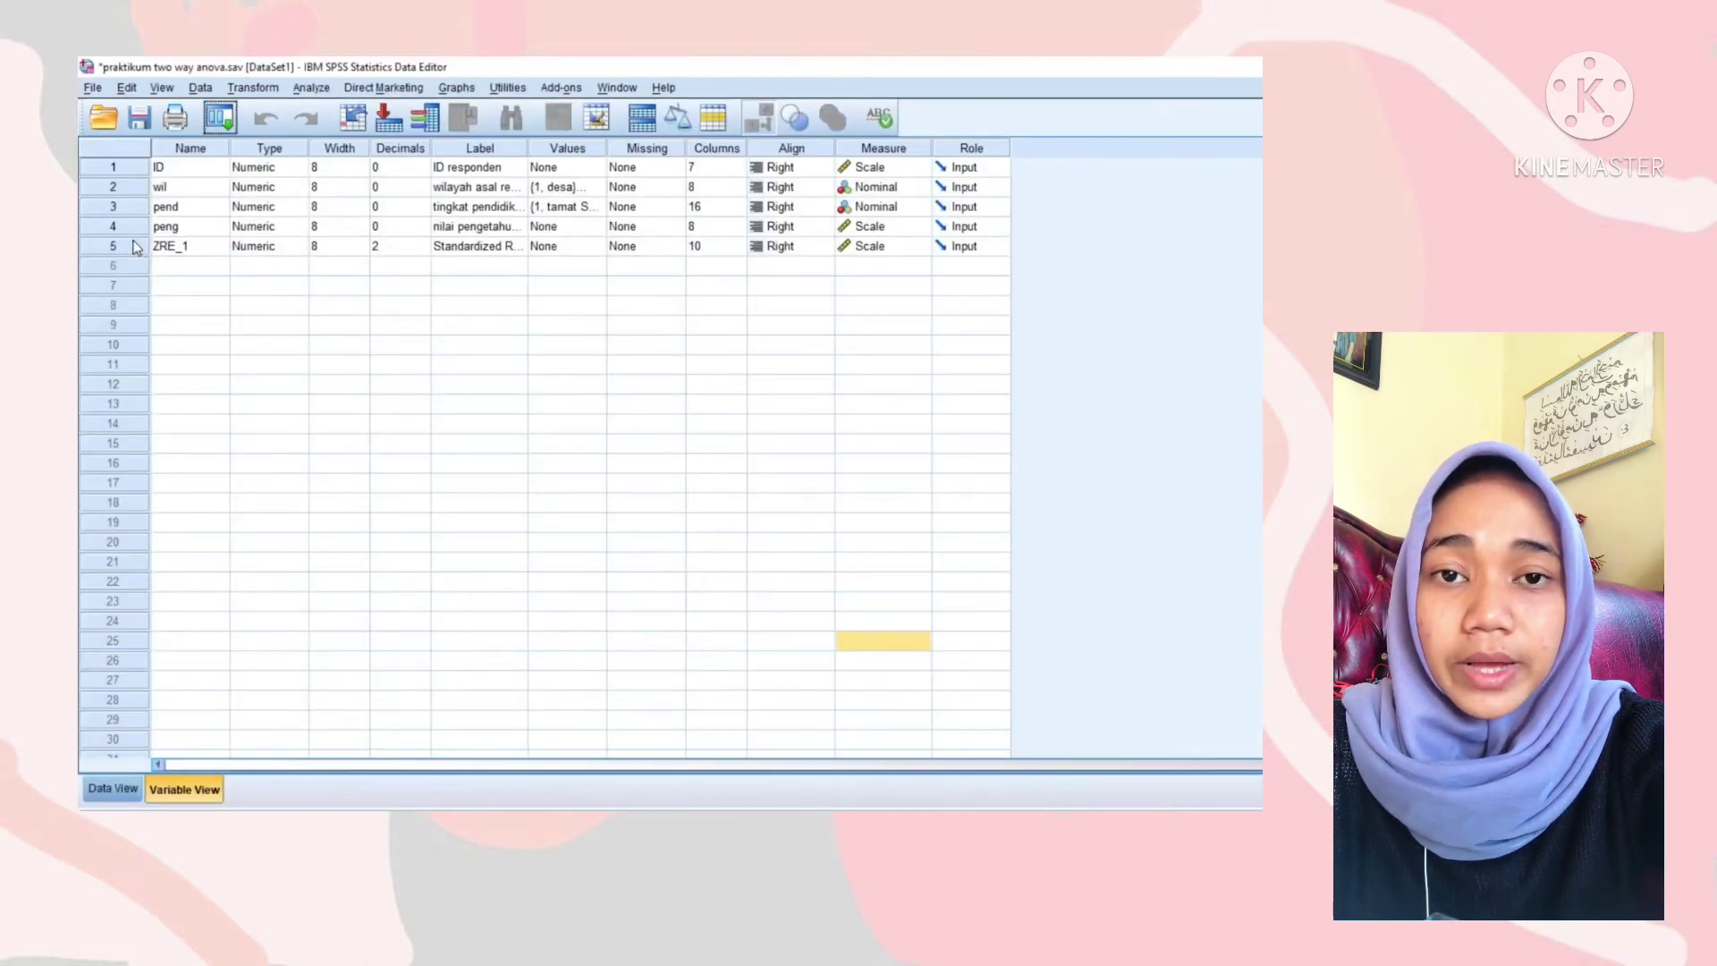
left_click(449, 249)
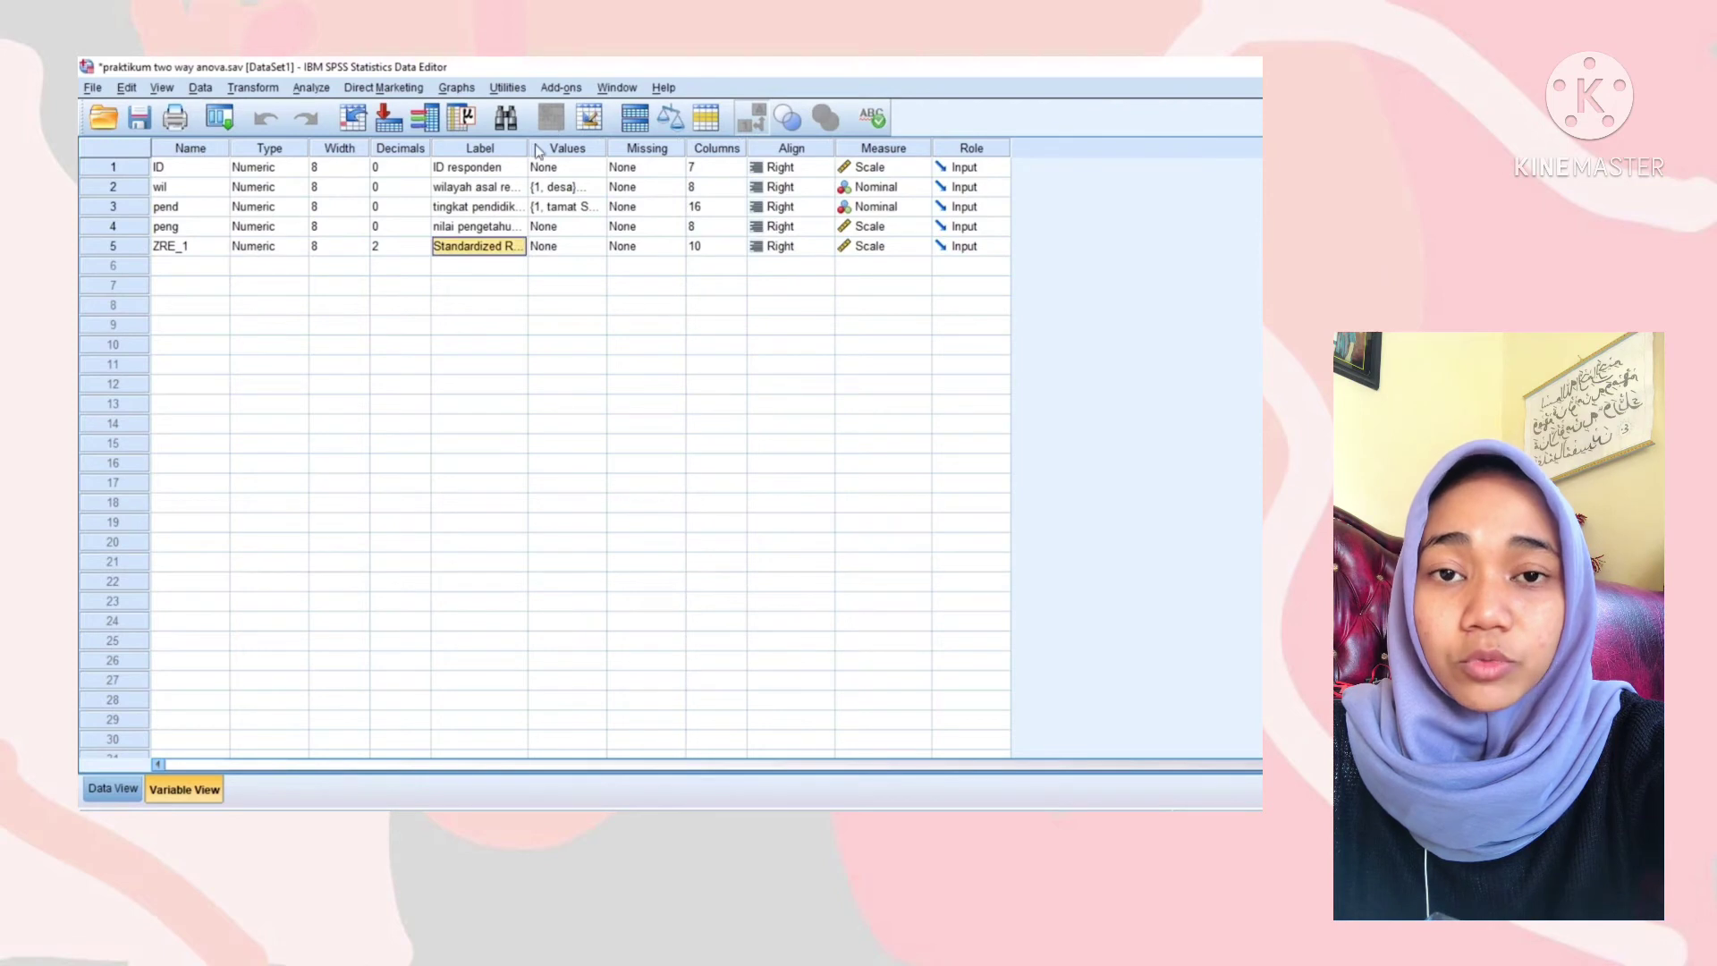
left_click_drag(527, 148, 625, 167)
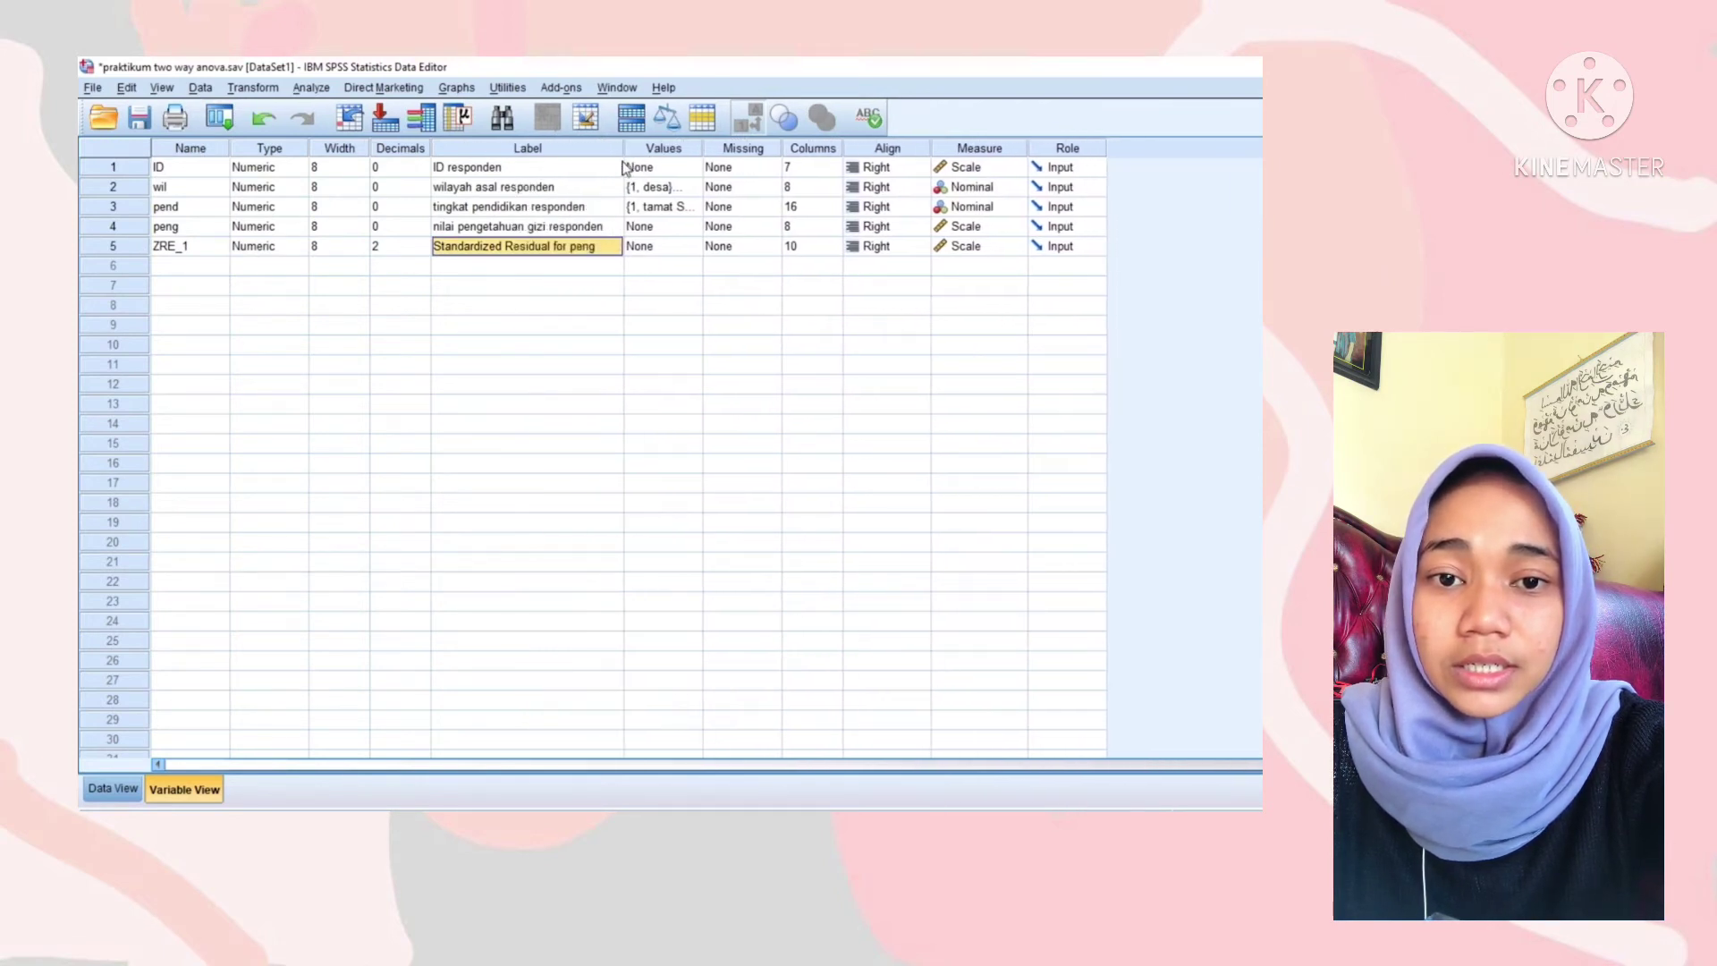
left_click(125, 251)
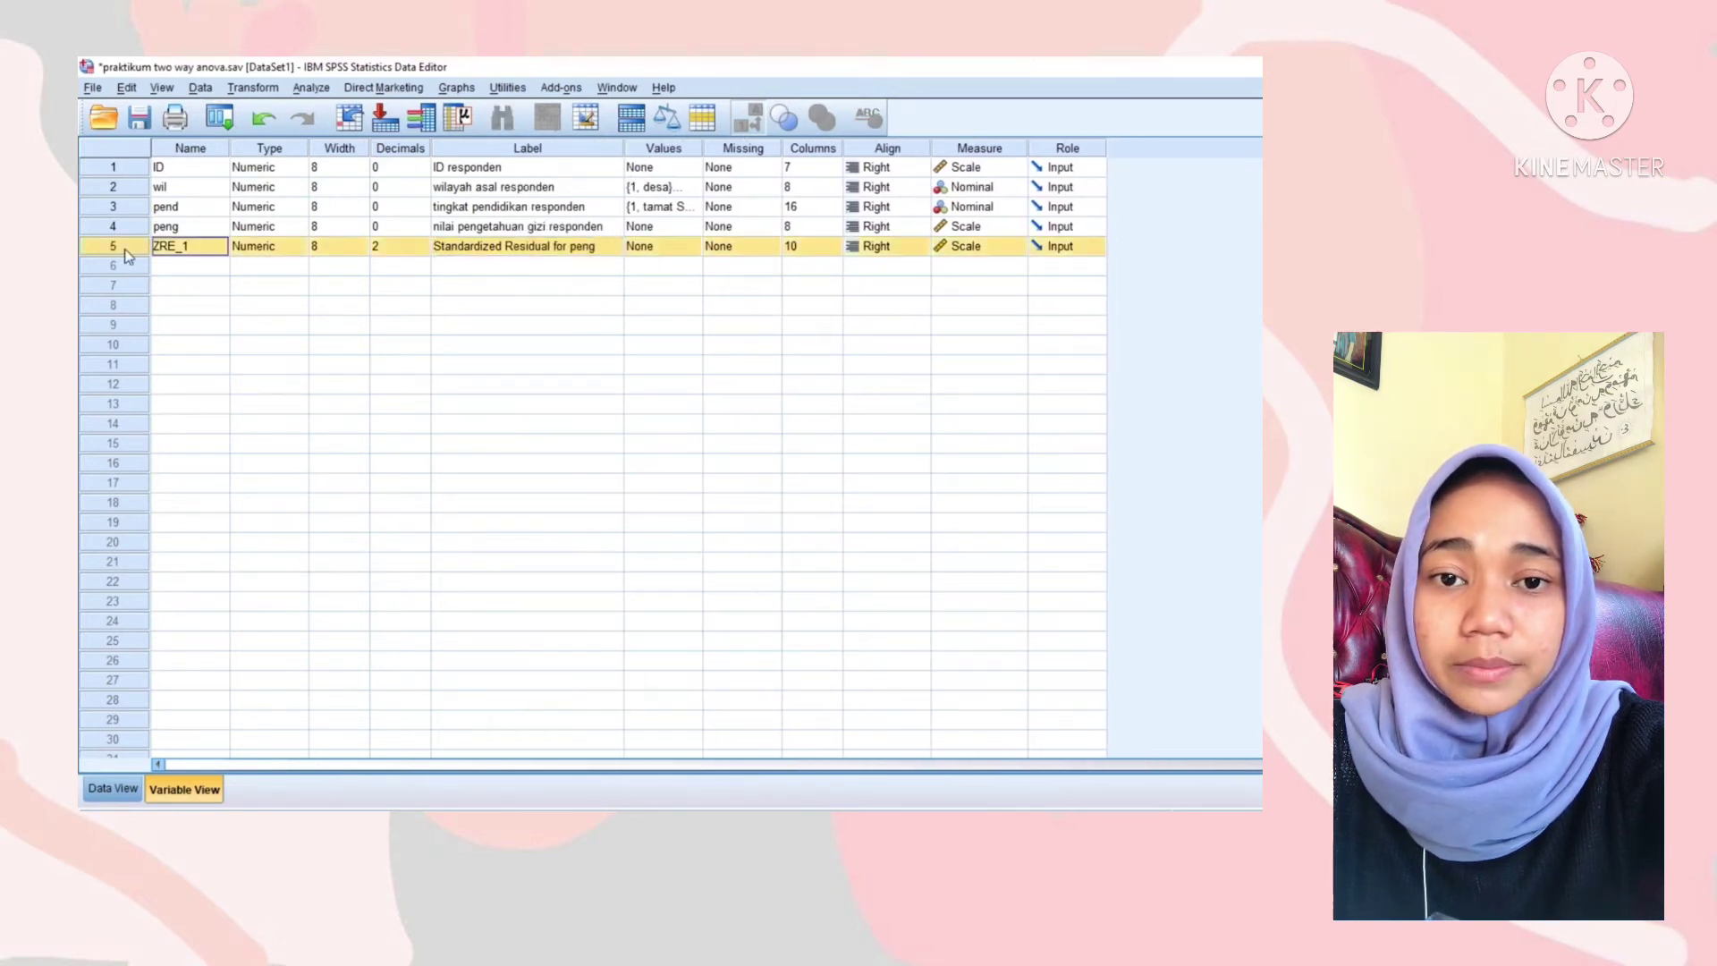
Examine the standardized residual values for each respondent in the data sheet and compare them with the variable definition
left_click(125, 792)
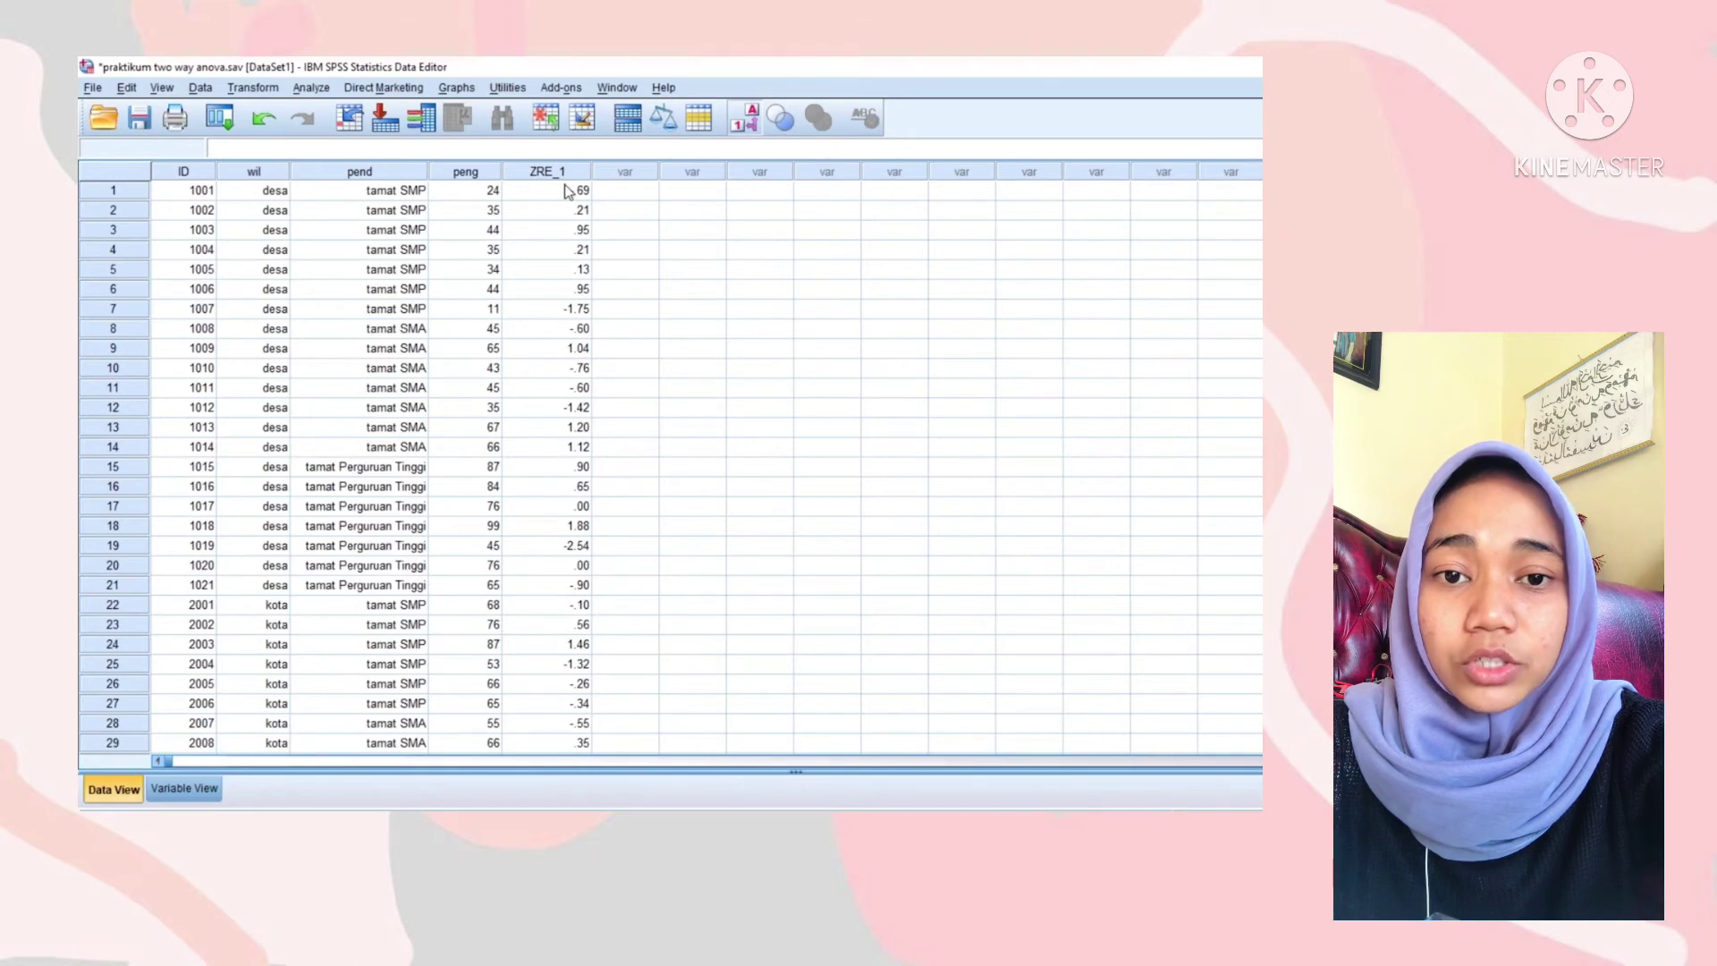
left_click(183, 790)
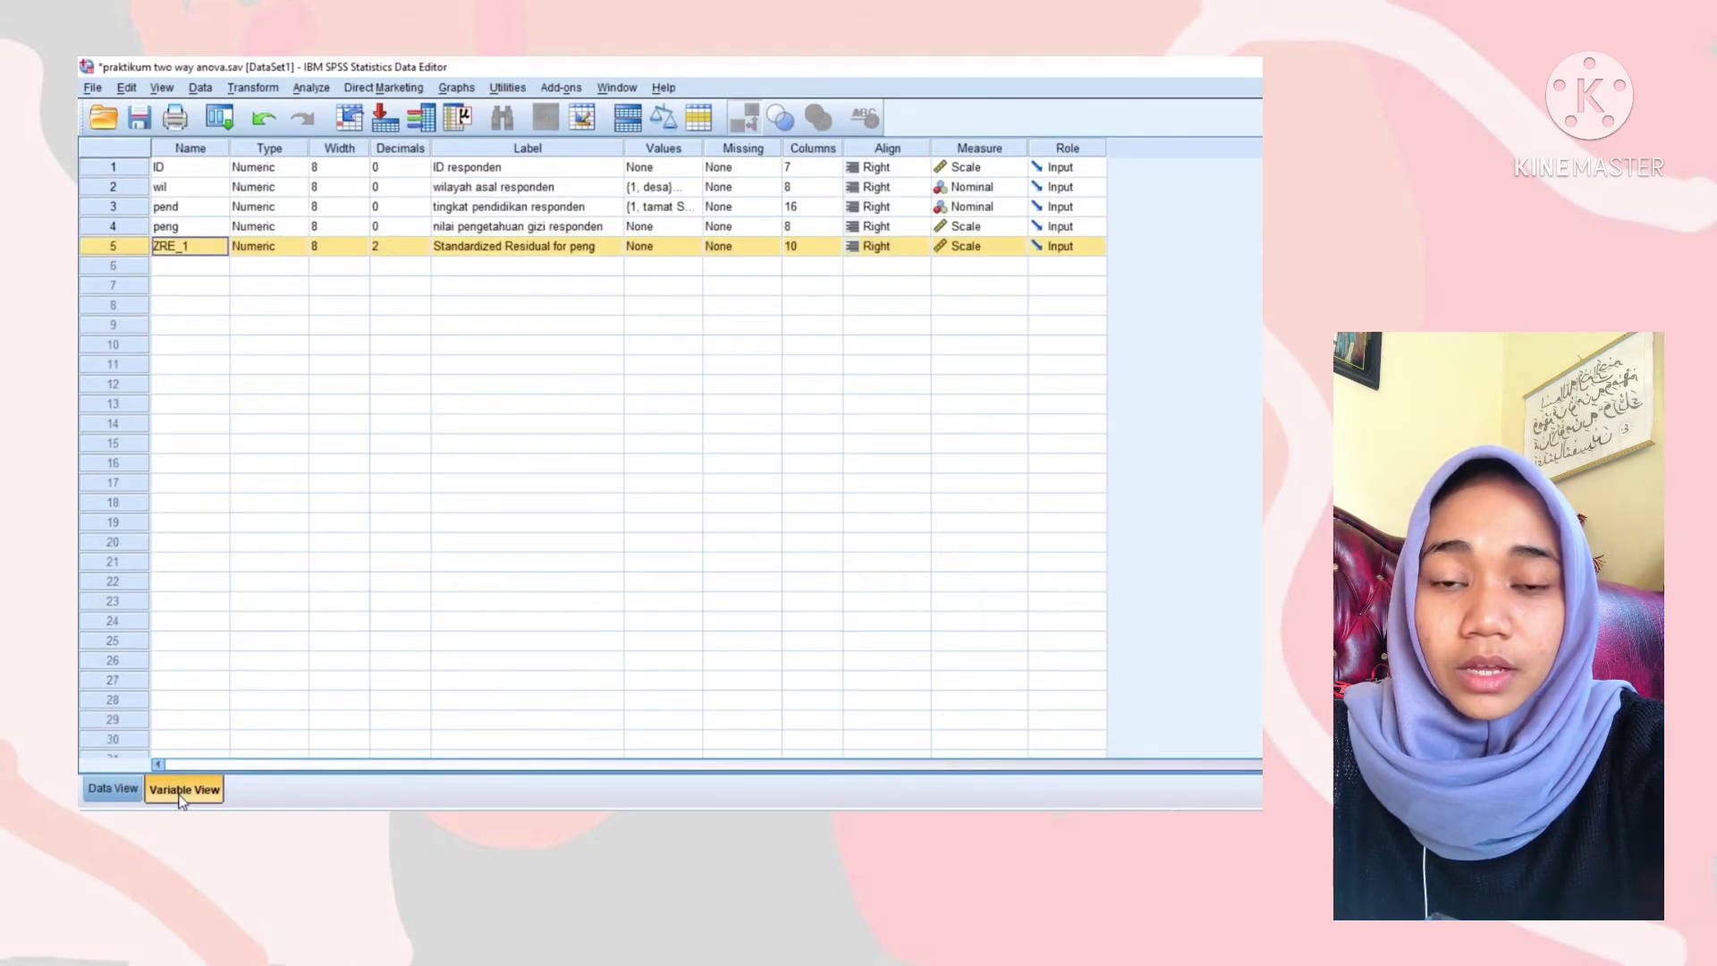
left_click(122, 792)
Start an Explore analysis with the standardized residual as the dependent variable
left_click(310, 89)
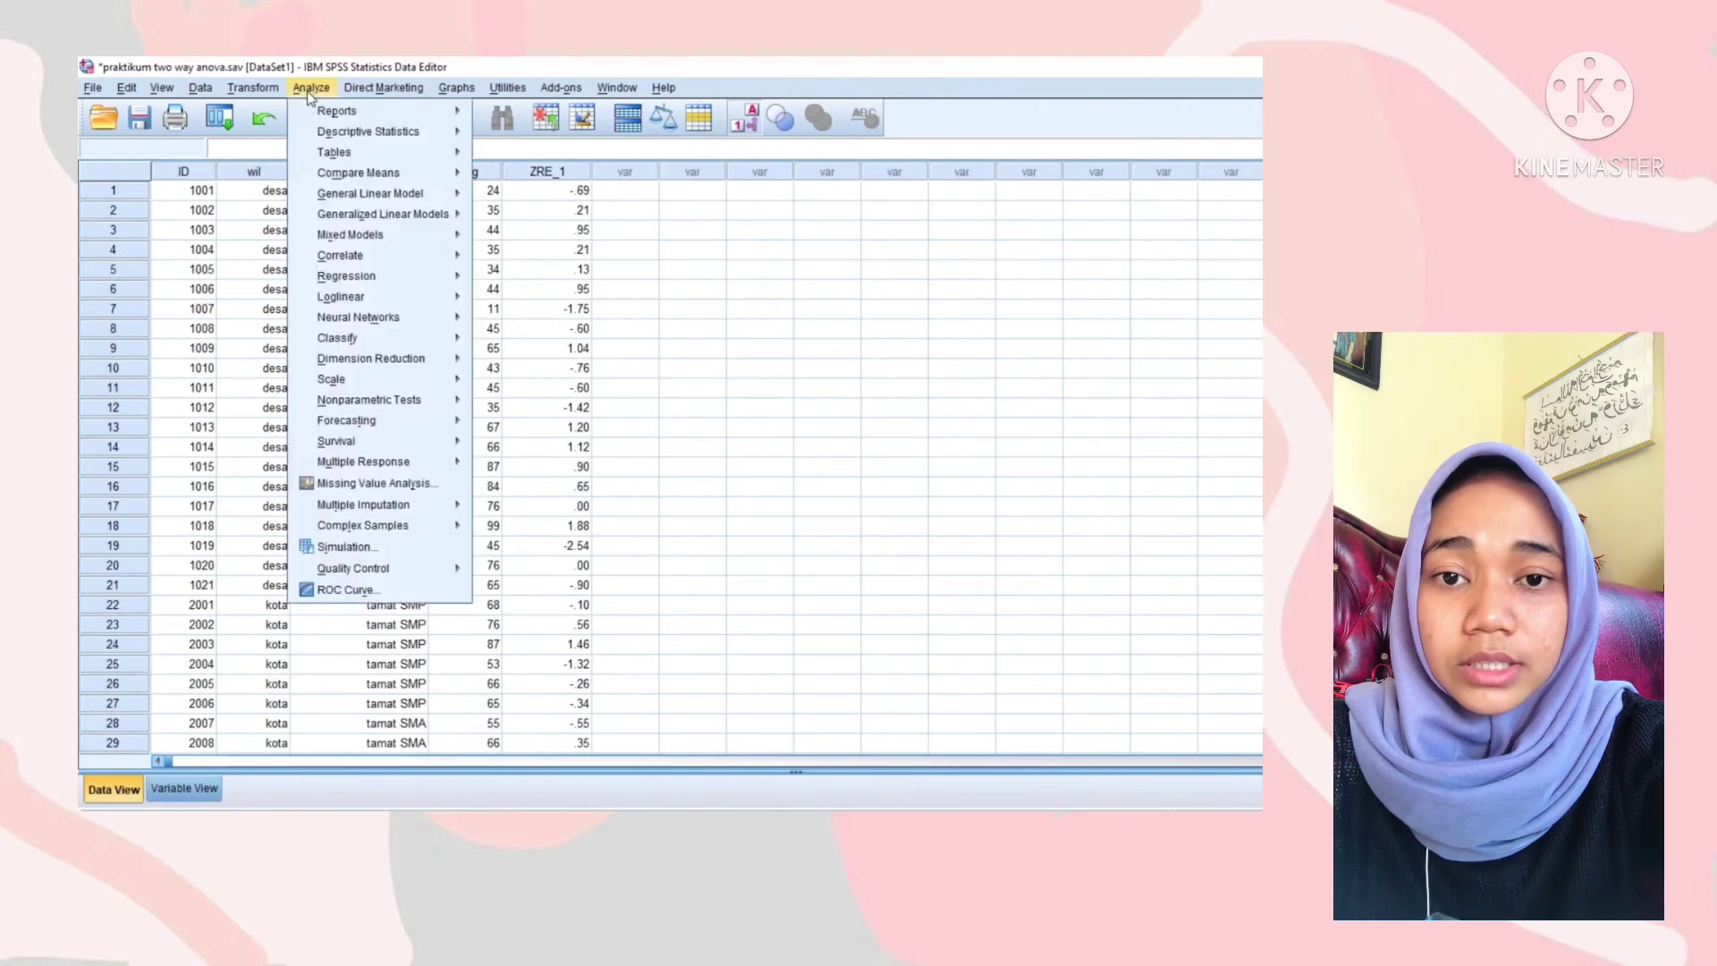
mouse_move(429, 135)
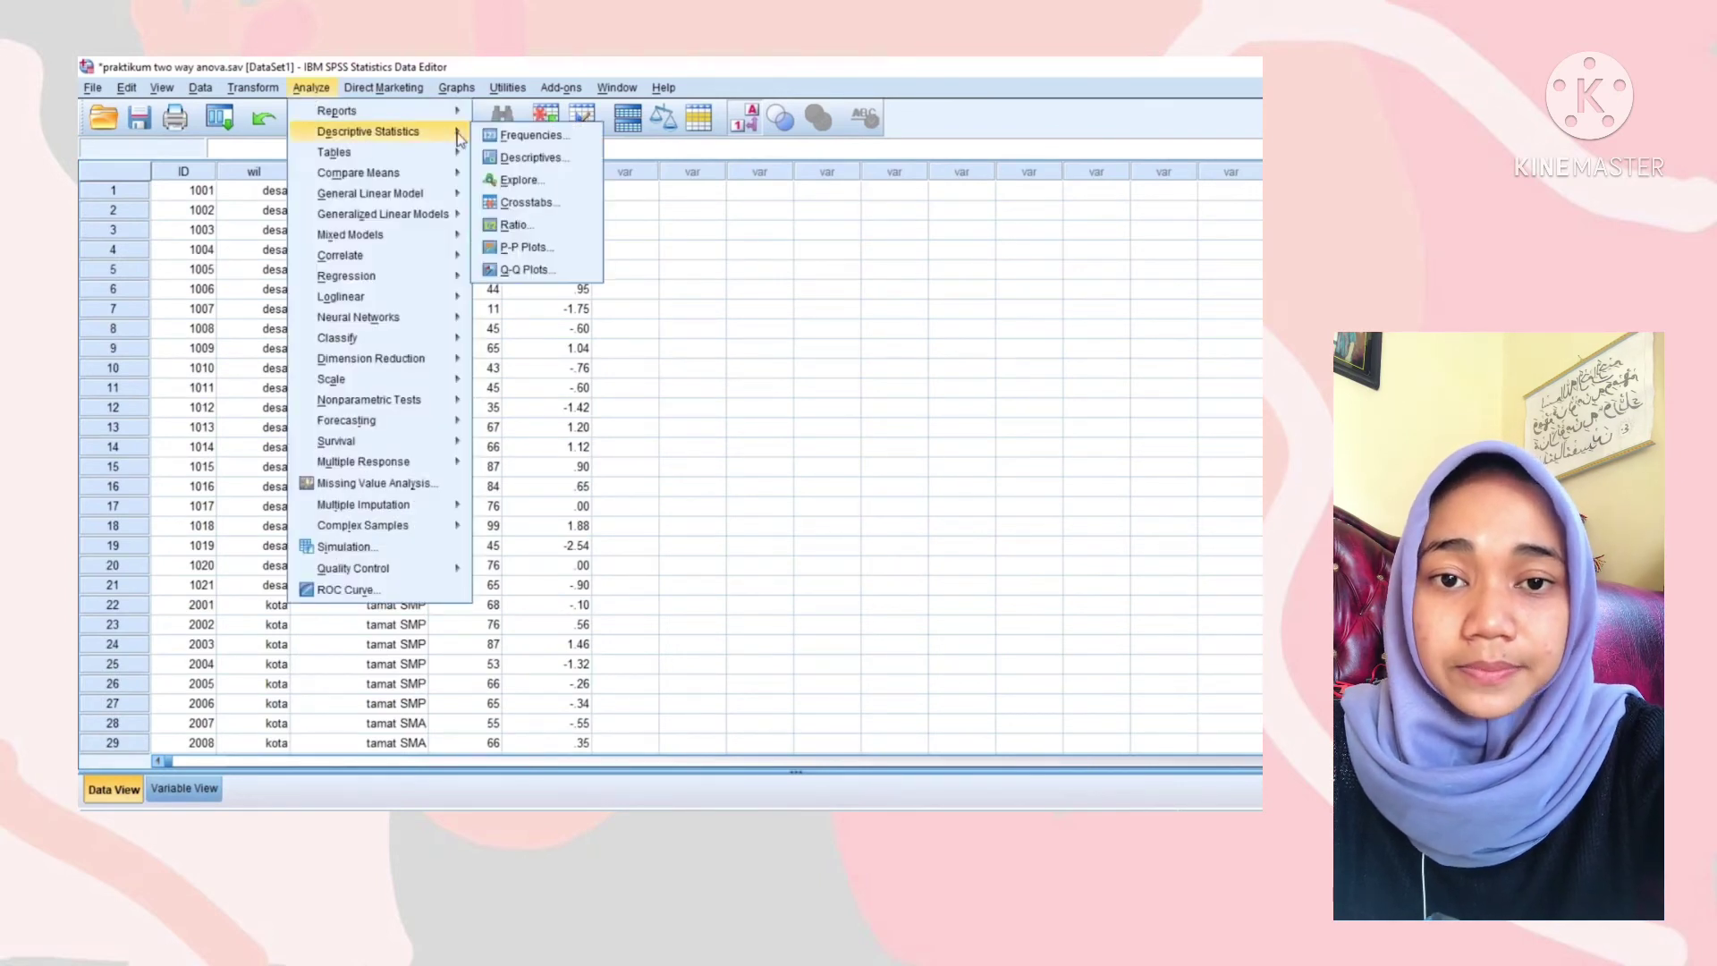
left_click(515, 181)
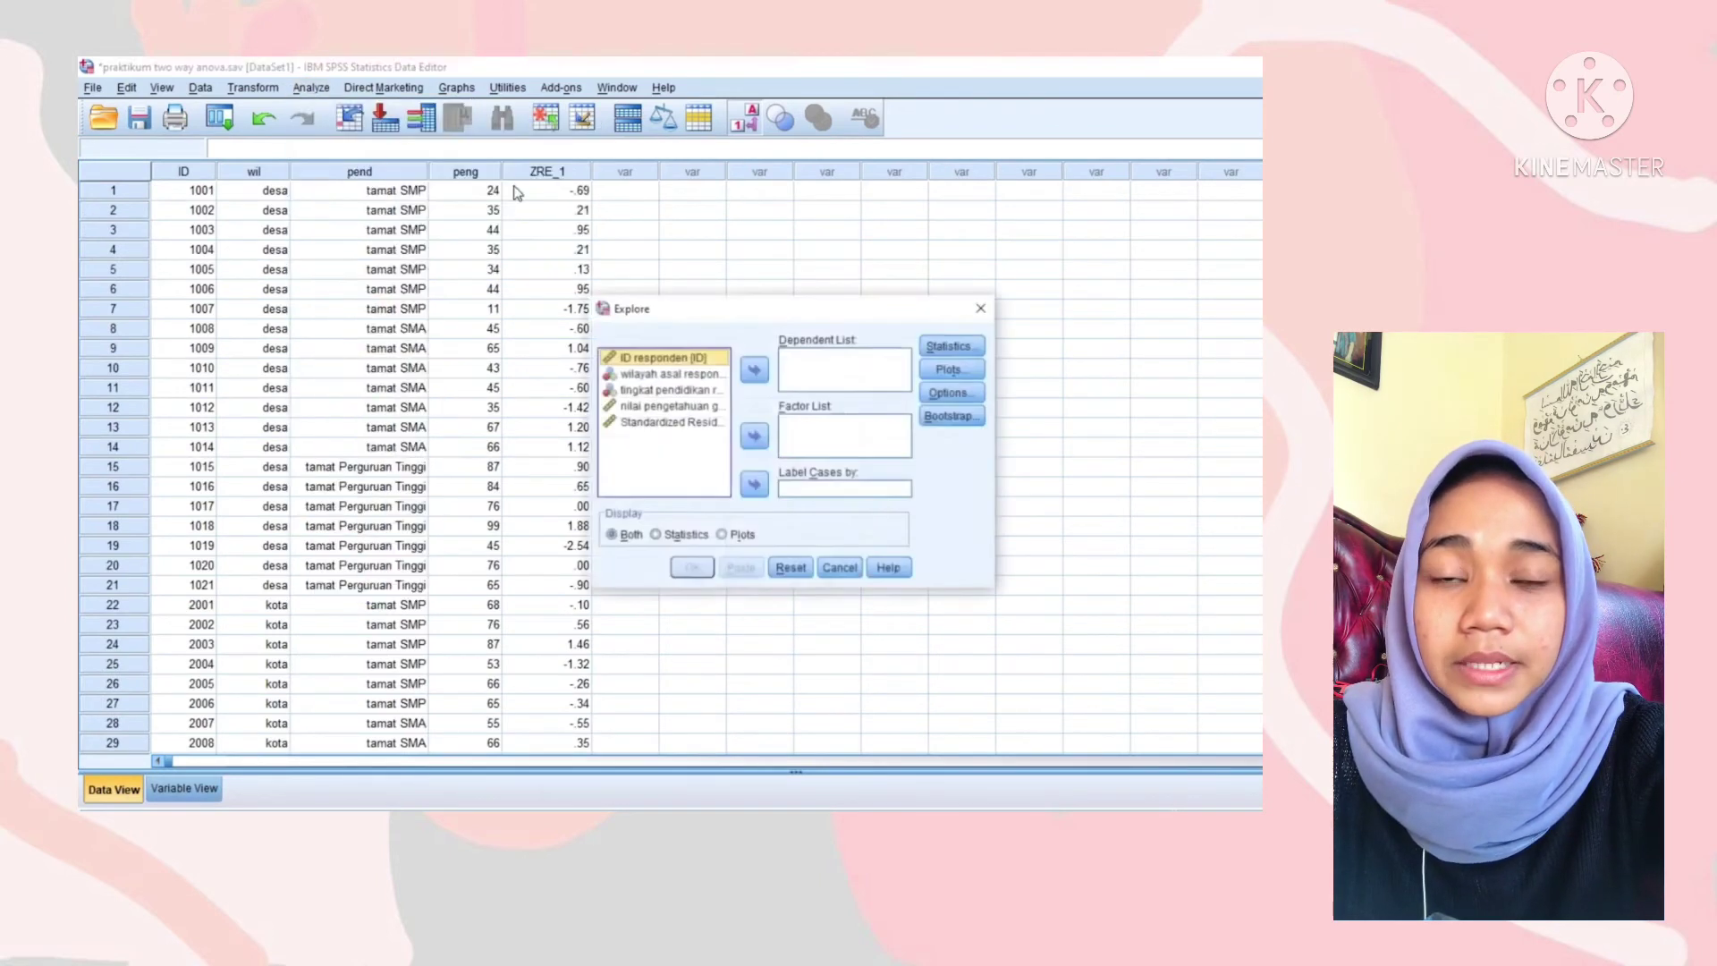
left_click(659, 427)
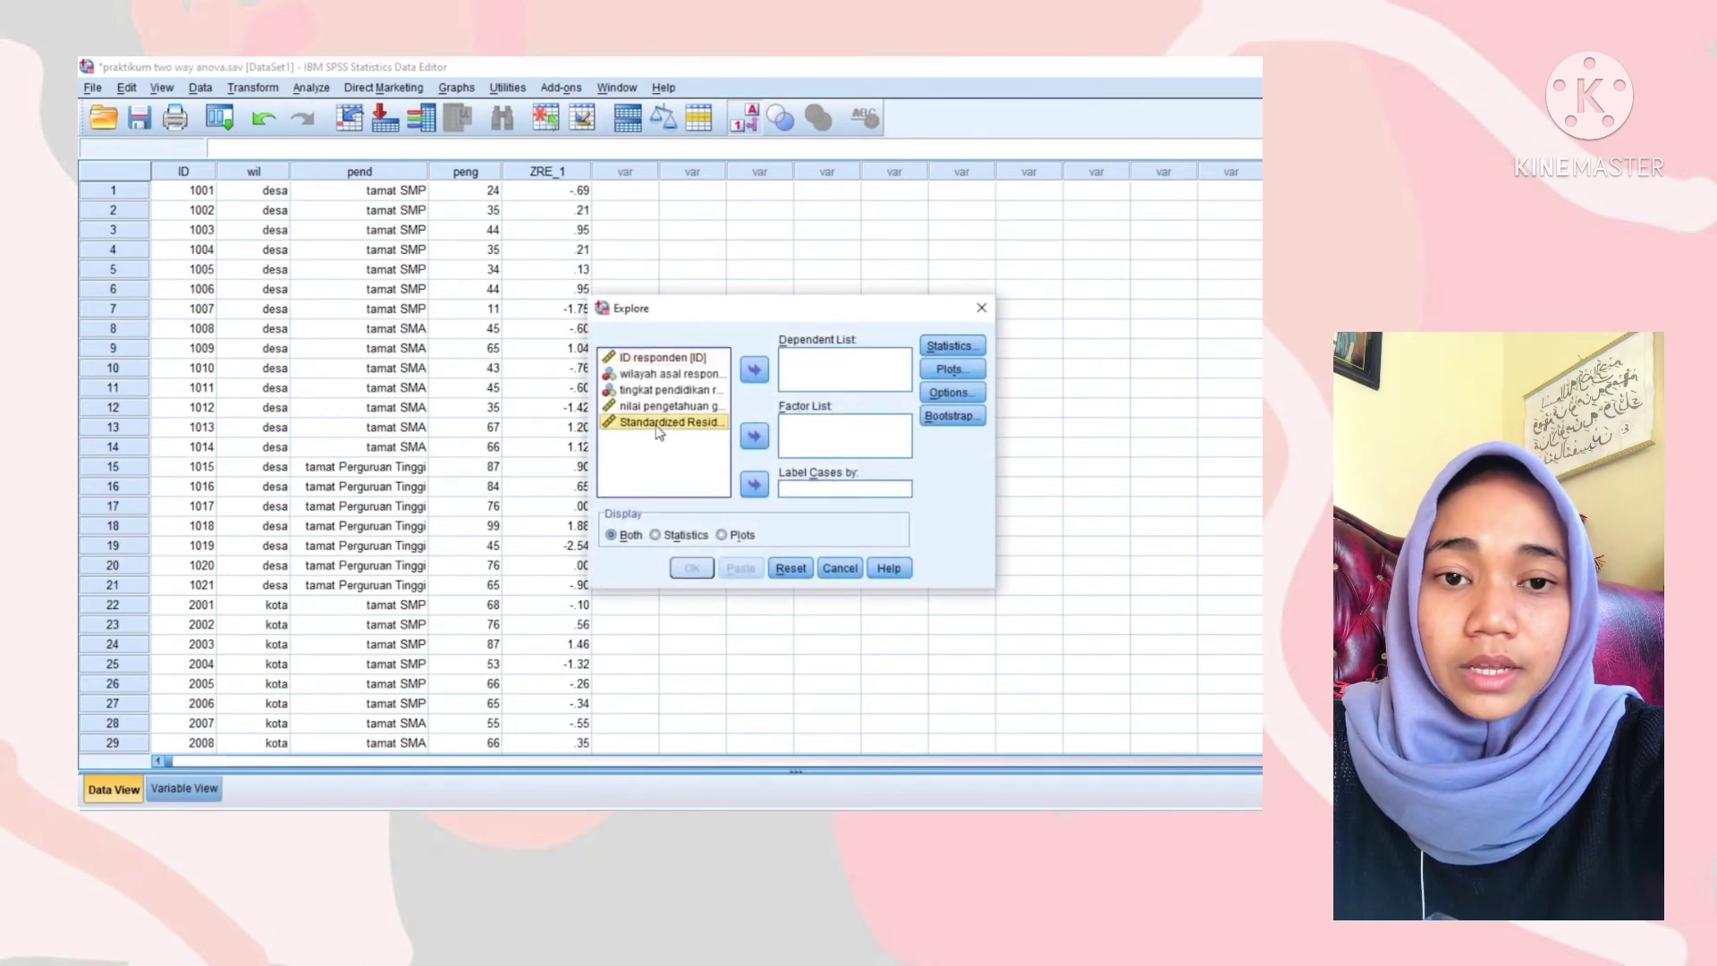
left_click(754, 370)
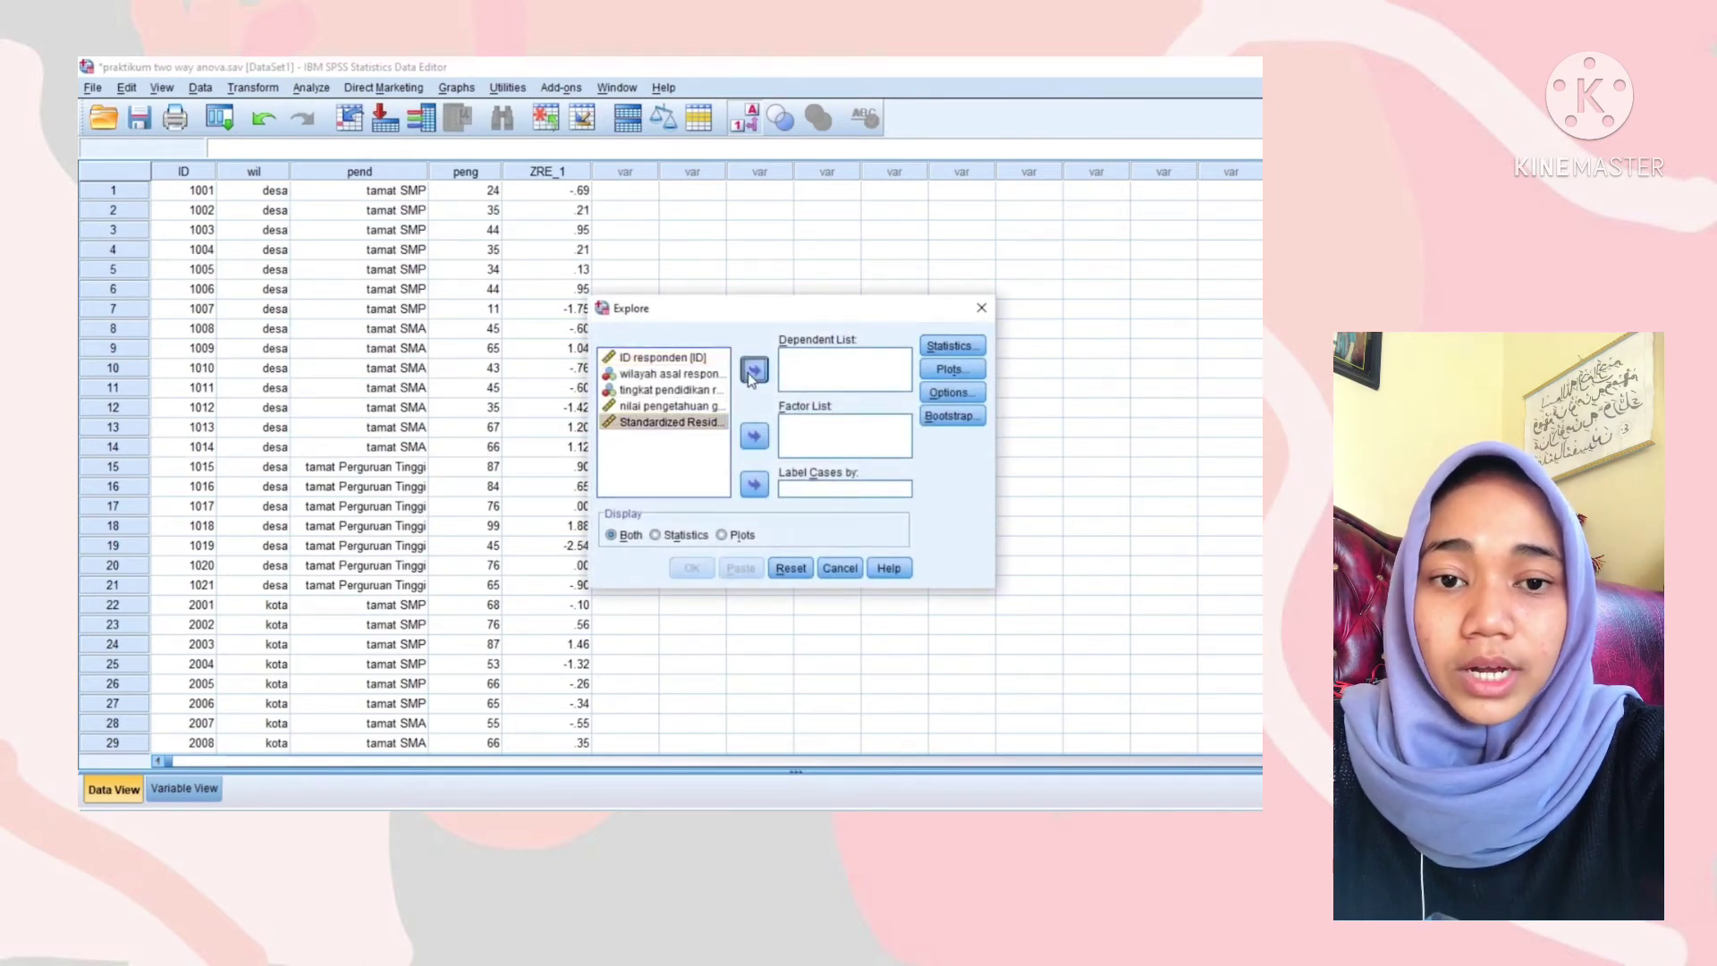
Include normality plots with tests in the Explore analysis of the standardized residual and run it
left_click(962, 368)
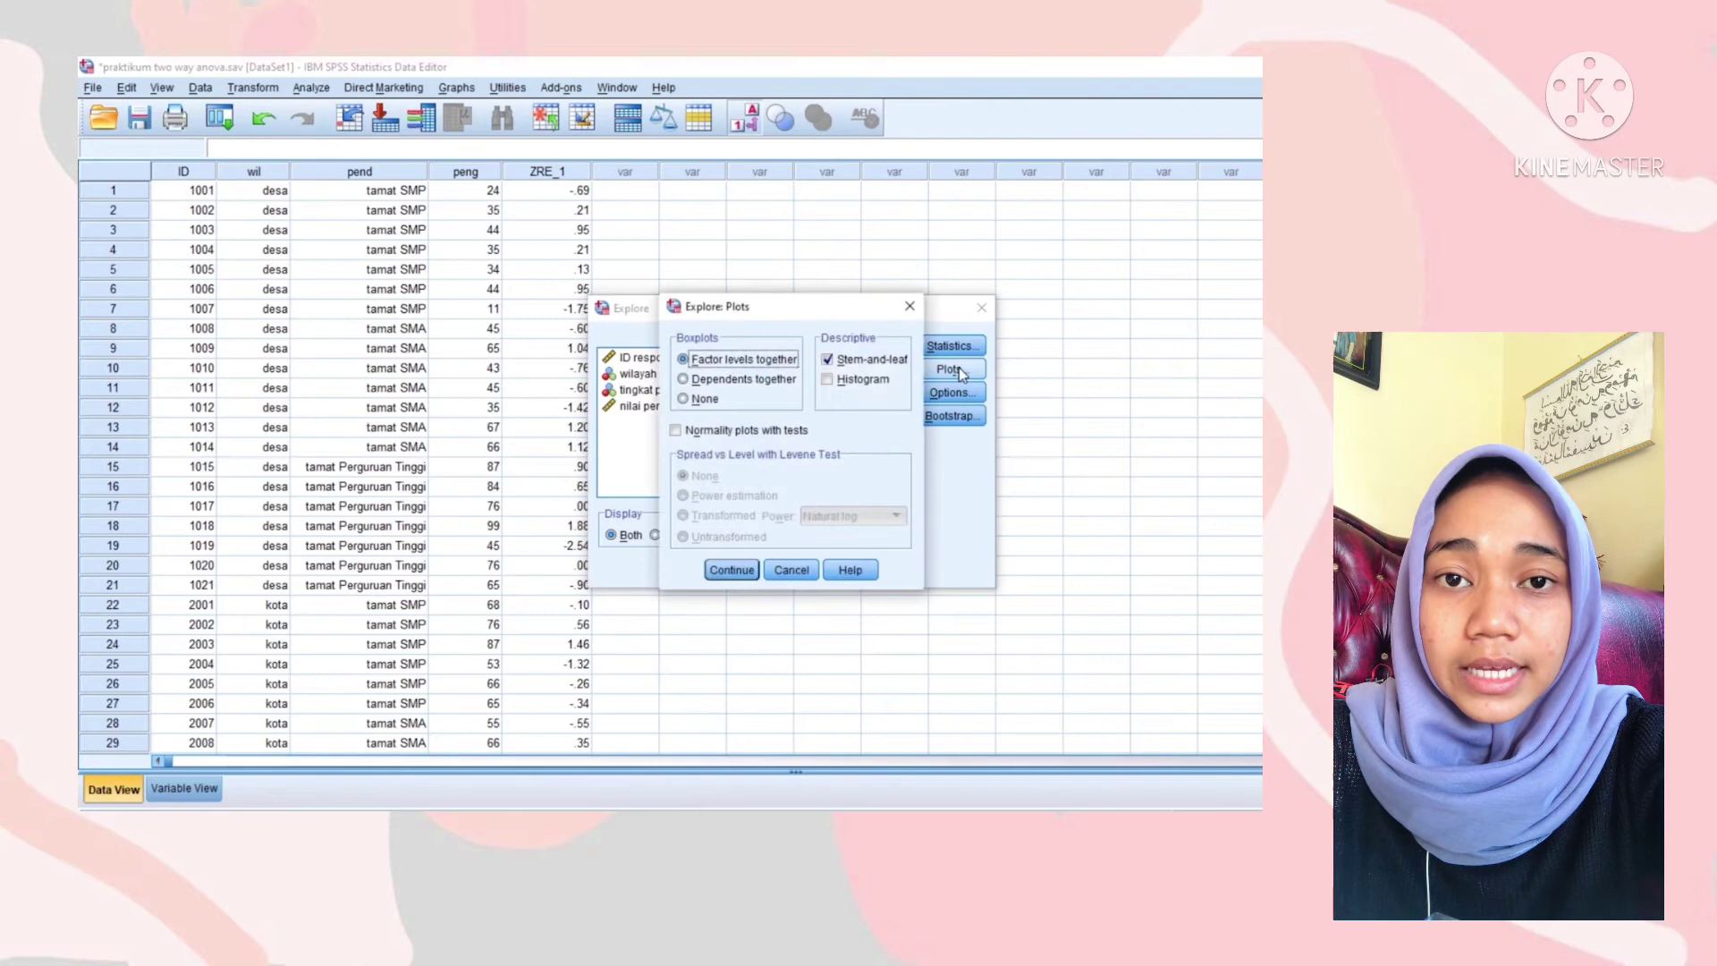
left_click(677, 430)
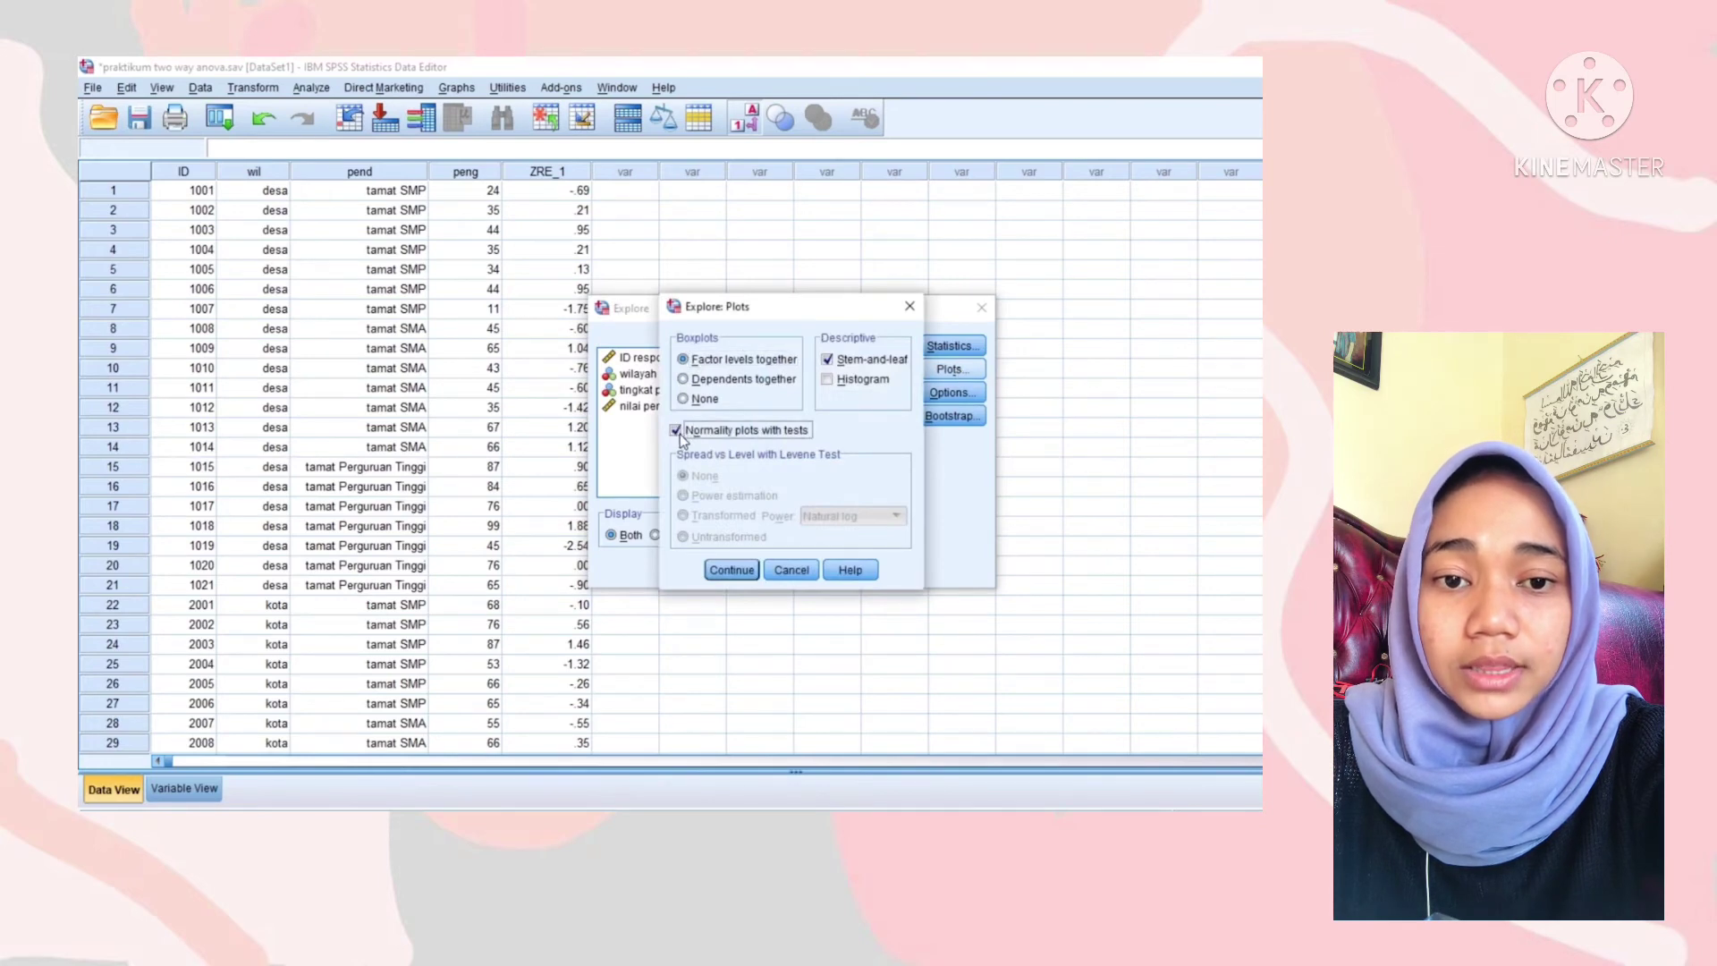
left_click(731, 570)
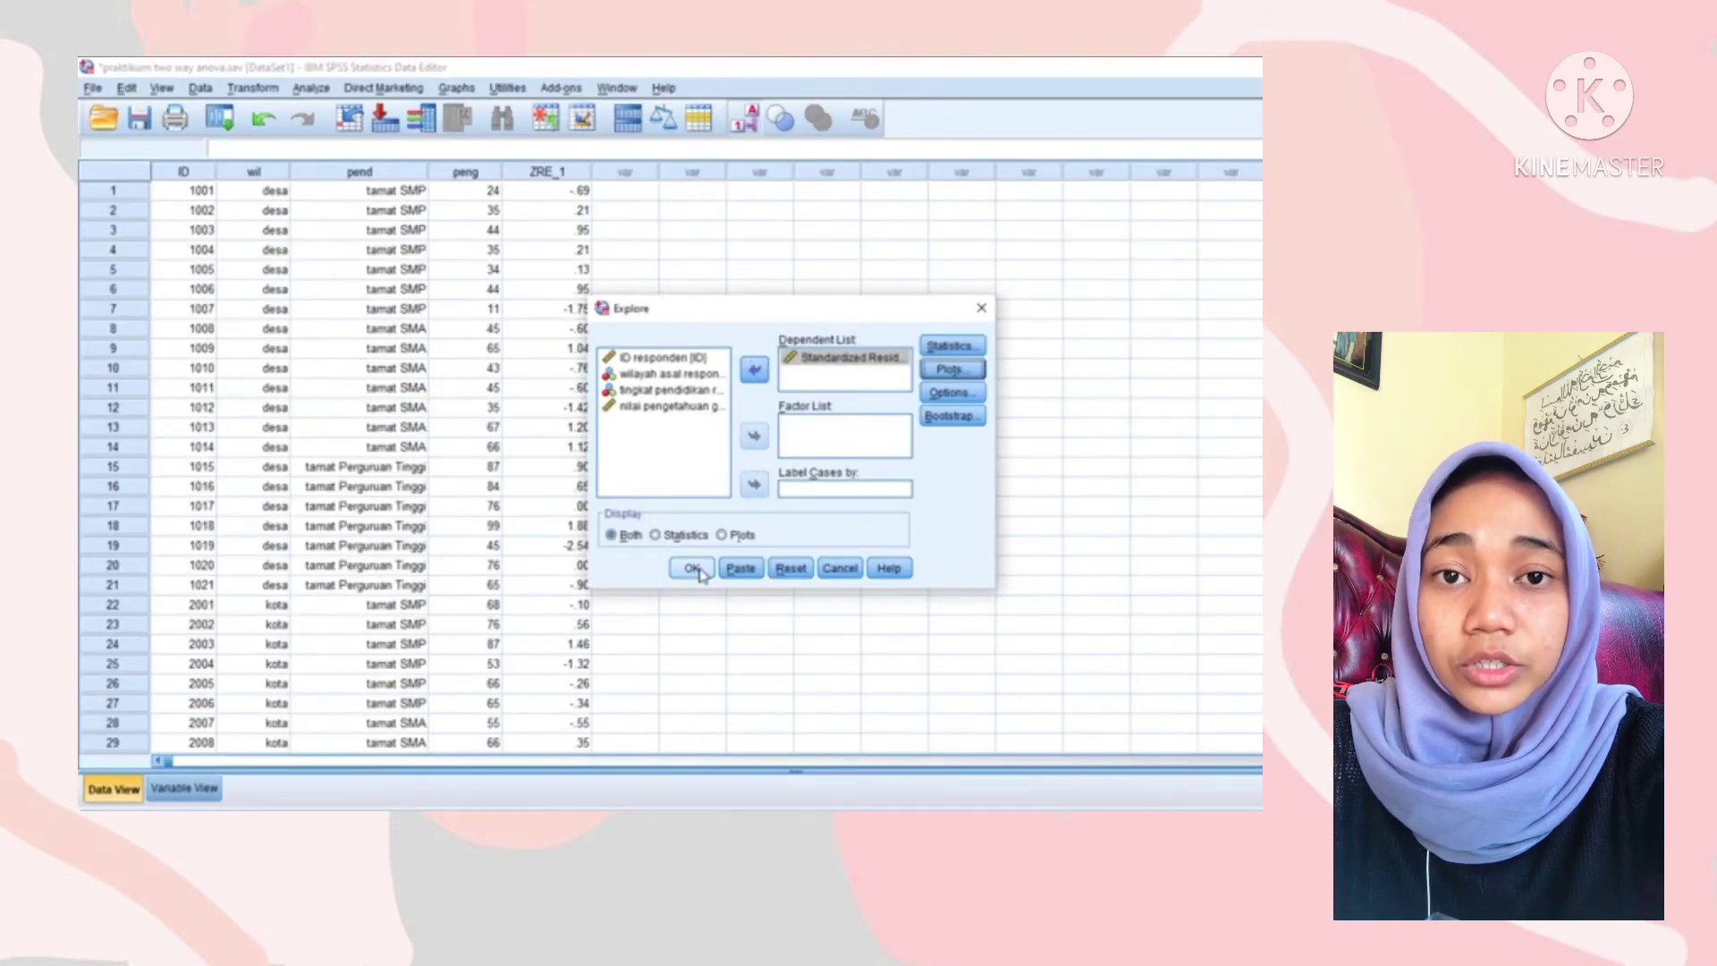
left_click(693, 569)
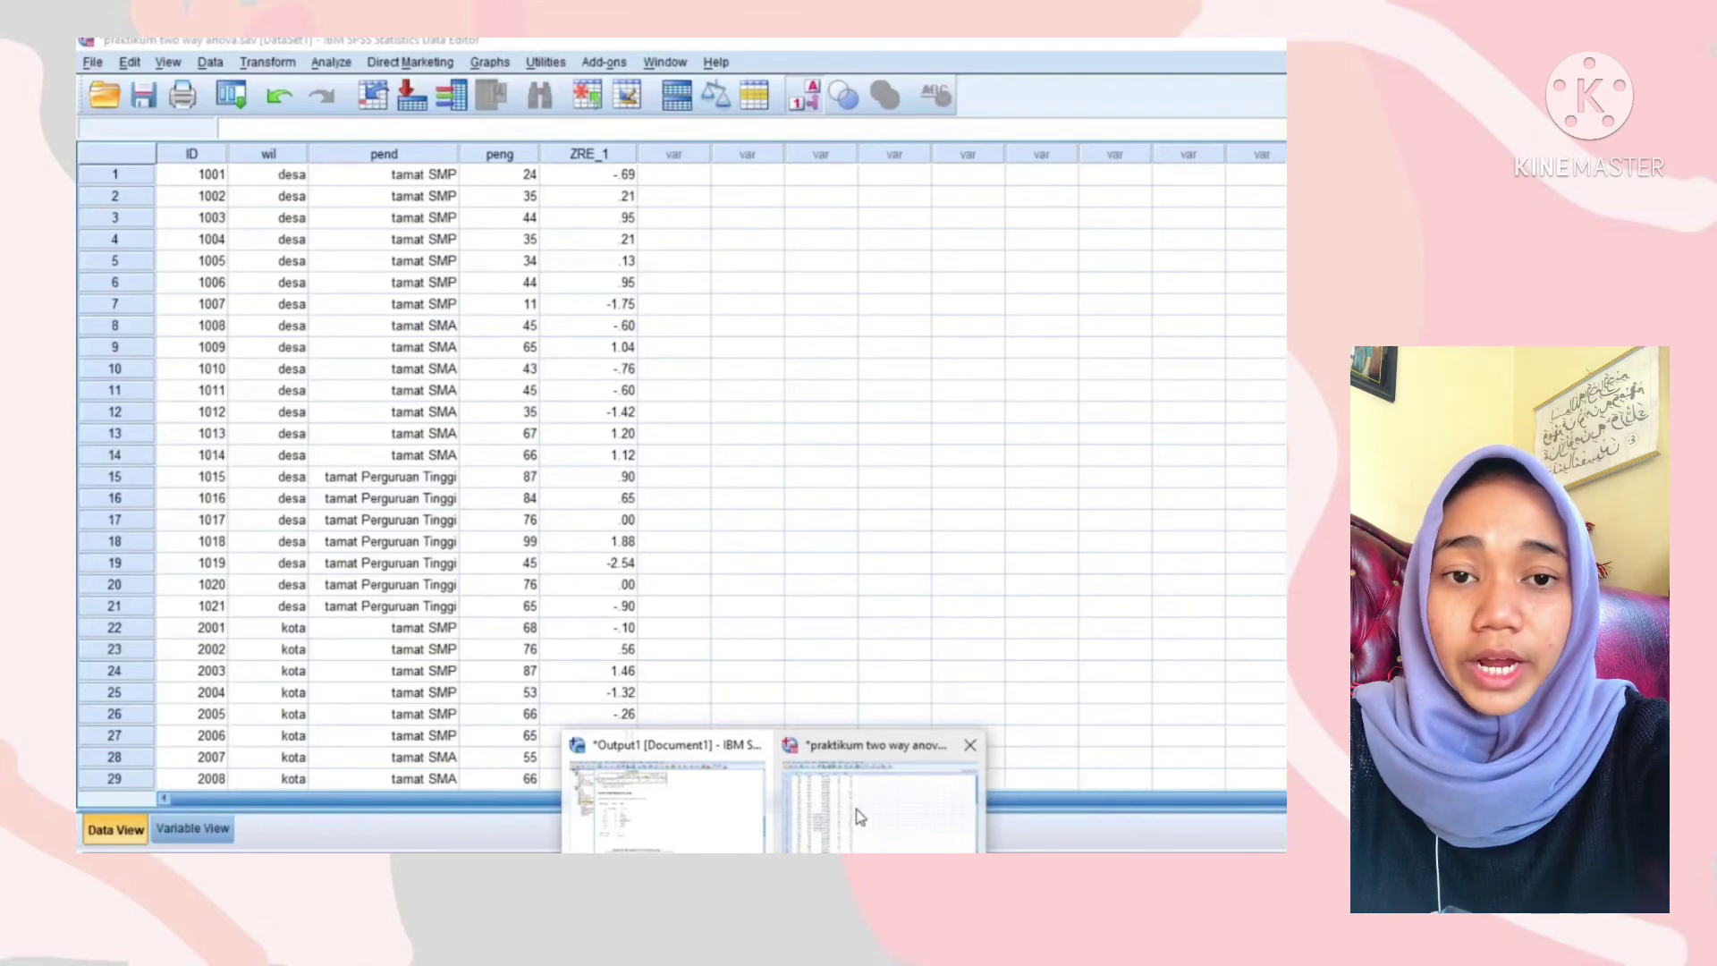
Return to the data sheet and turn off saving standardized residuals in the Univariate analysis of nilai pengetahuan gizi
left_click(859, 817)
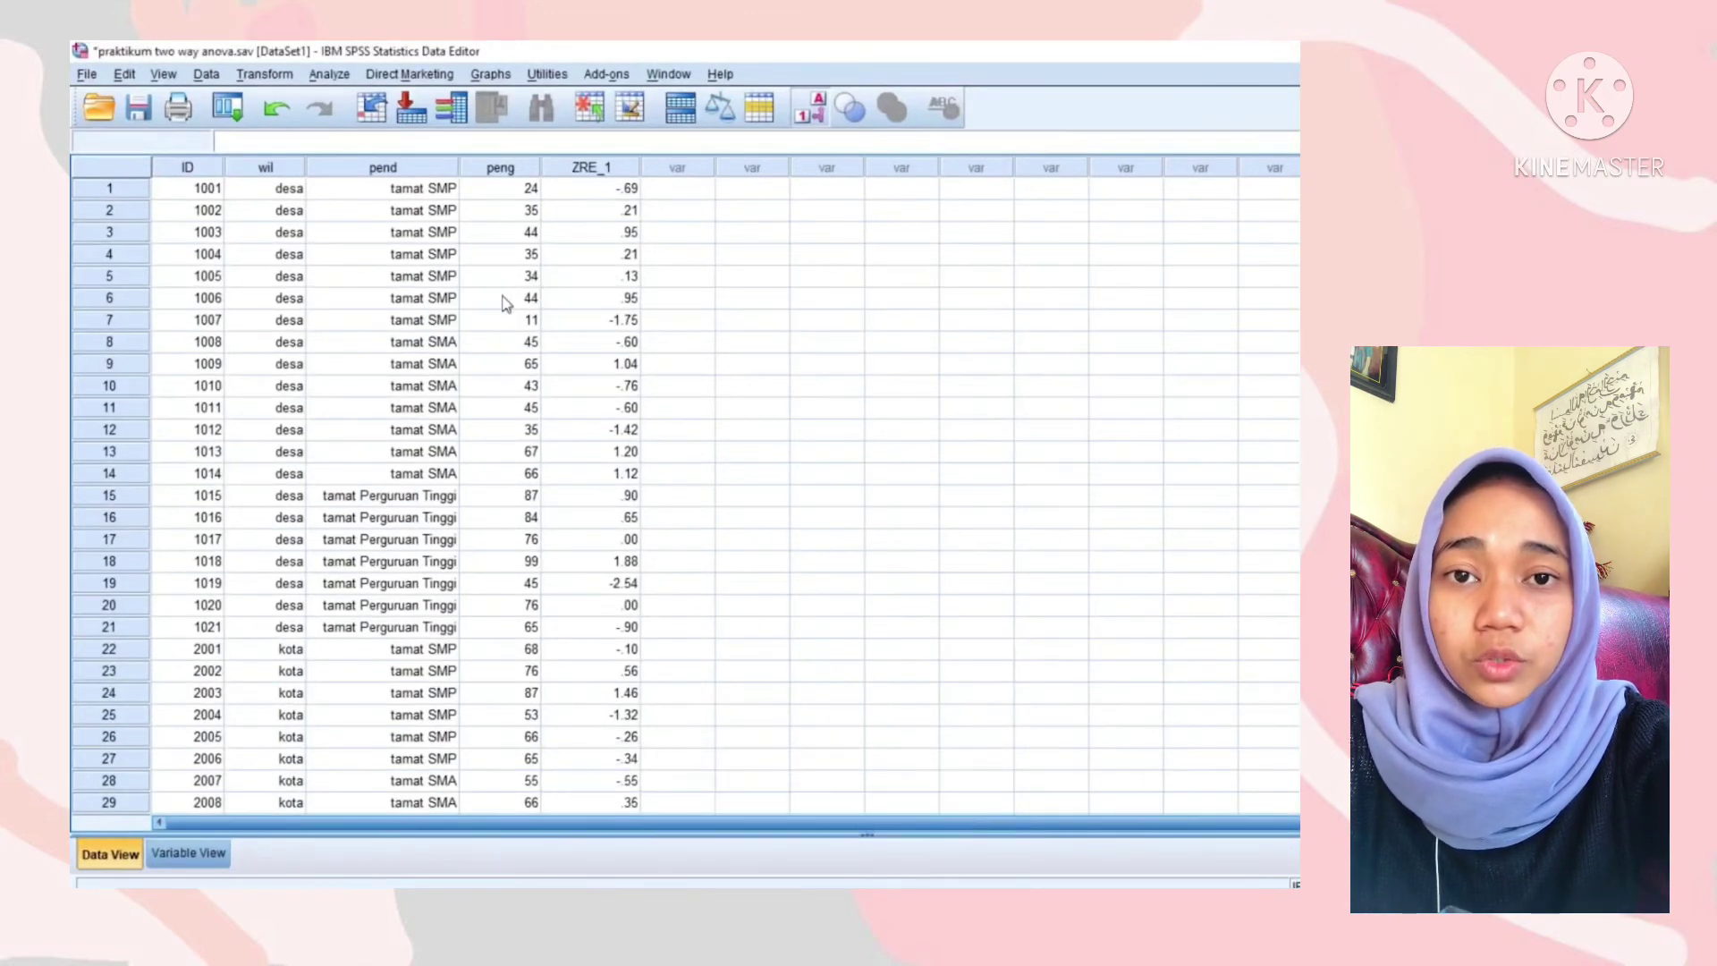
left_click(328, 75)
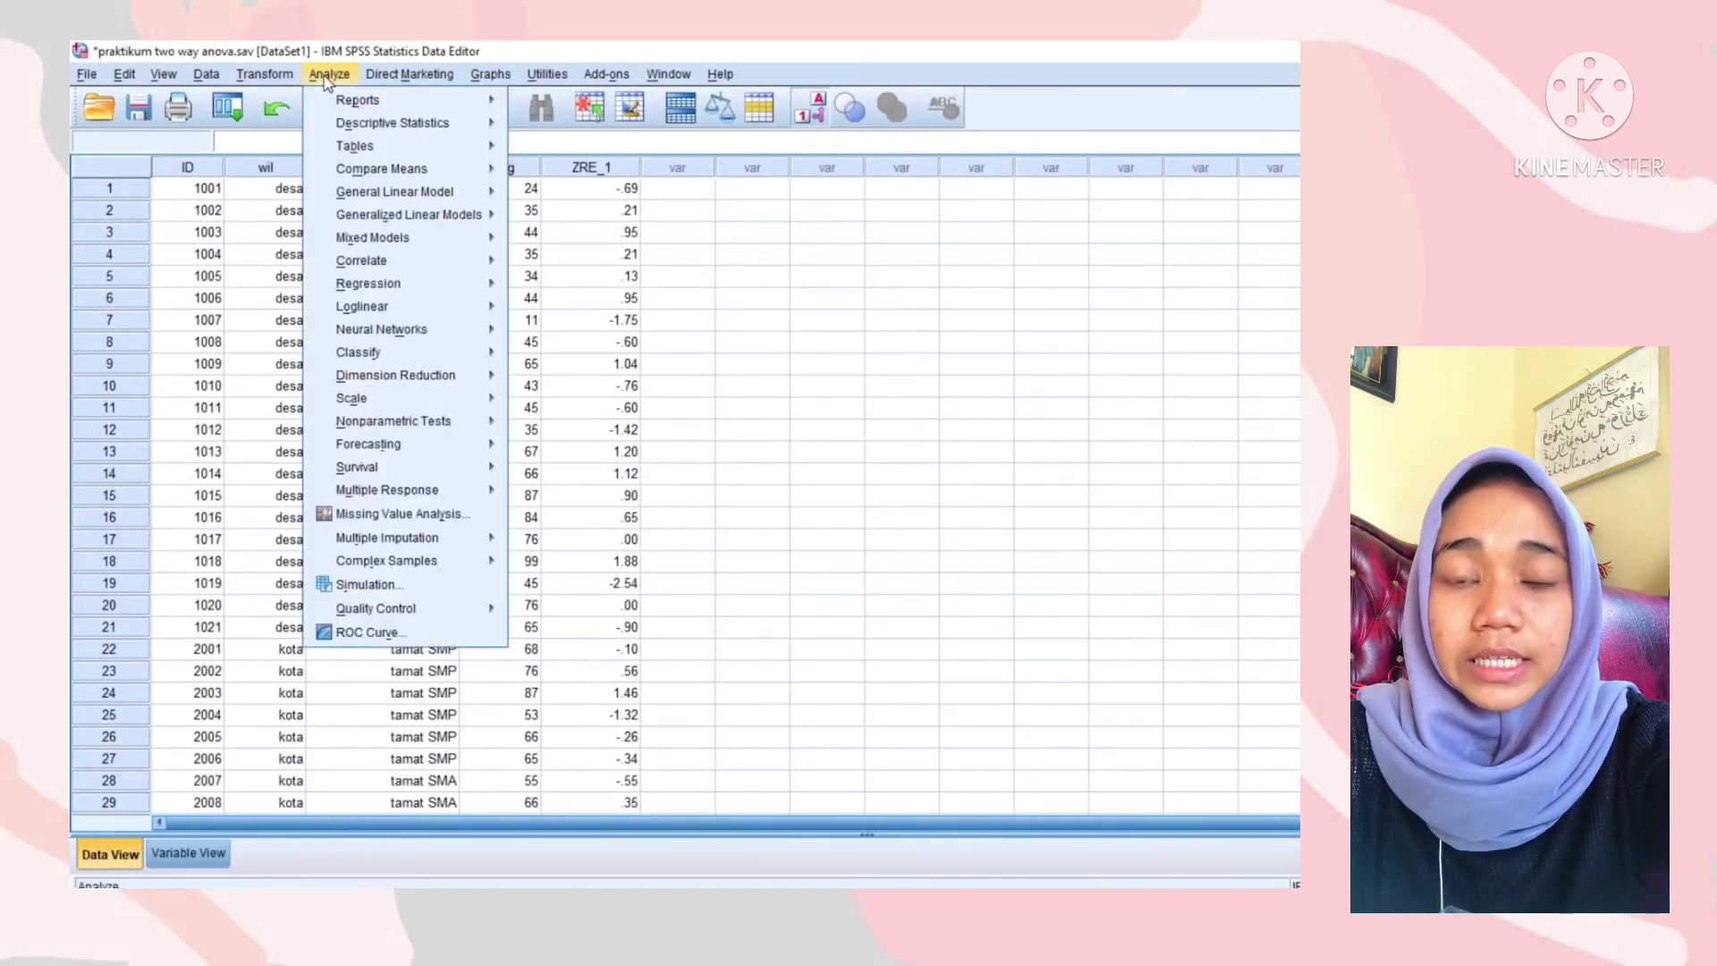
mouse_move(461, 192)
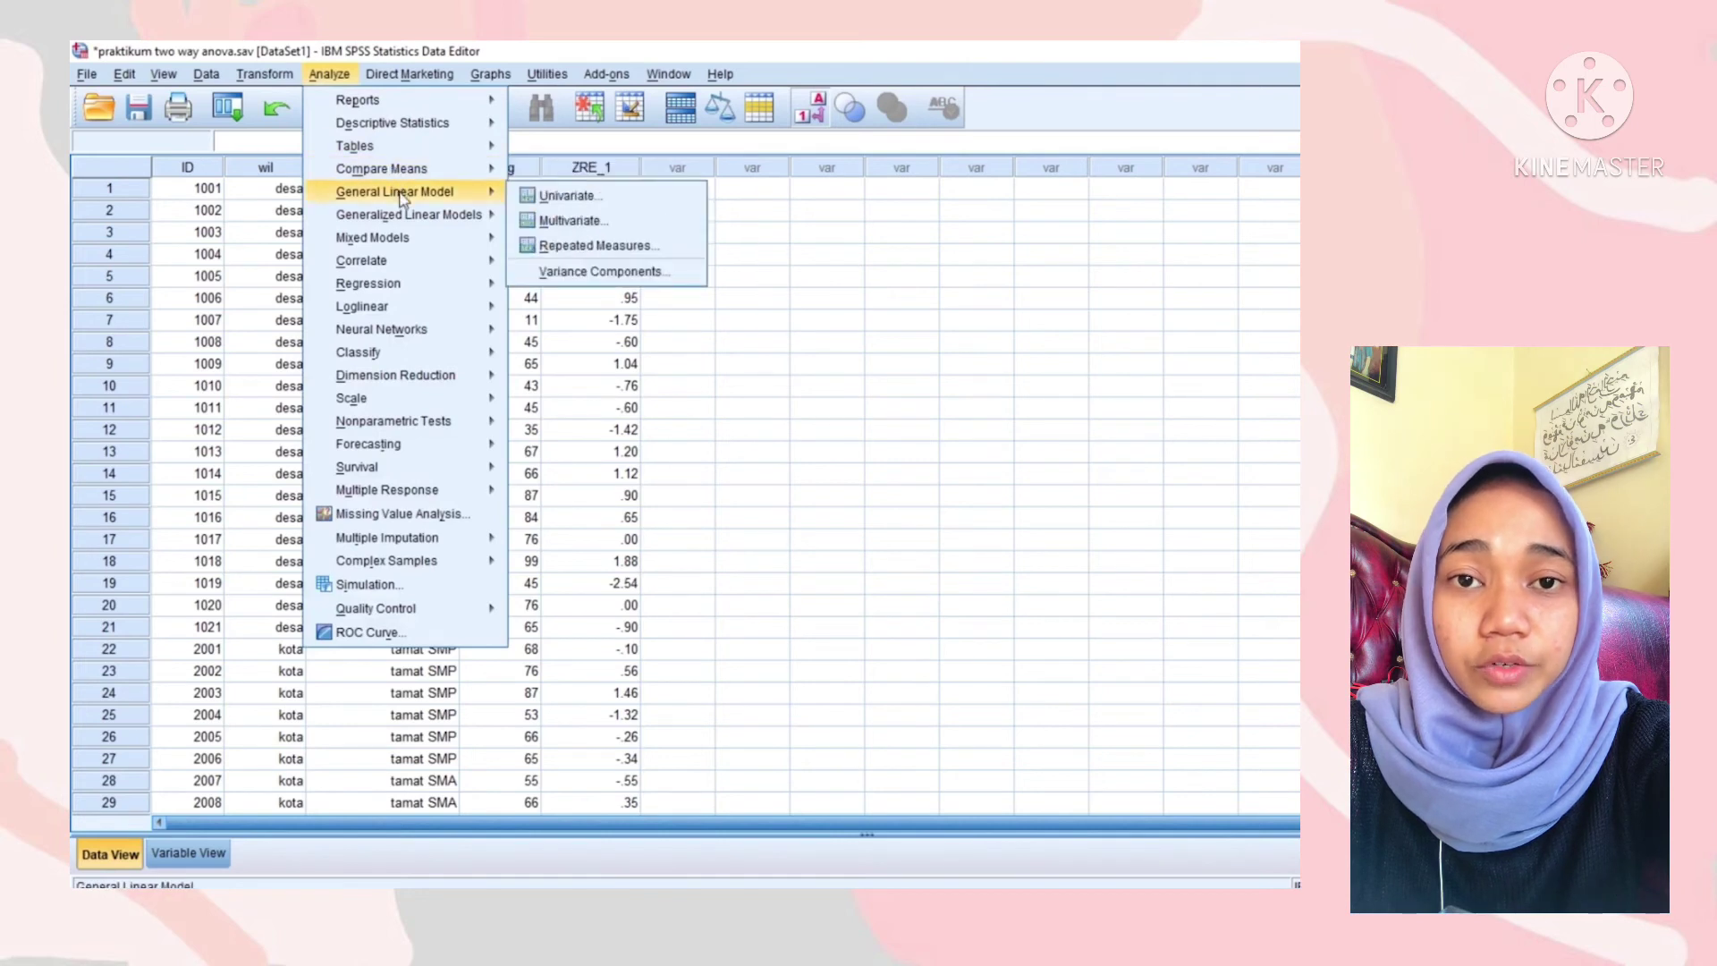
left_click(549, 200)
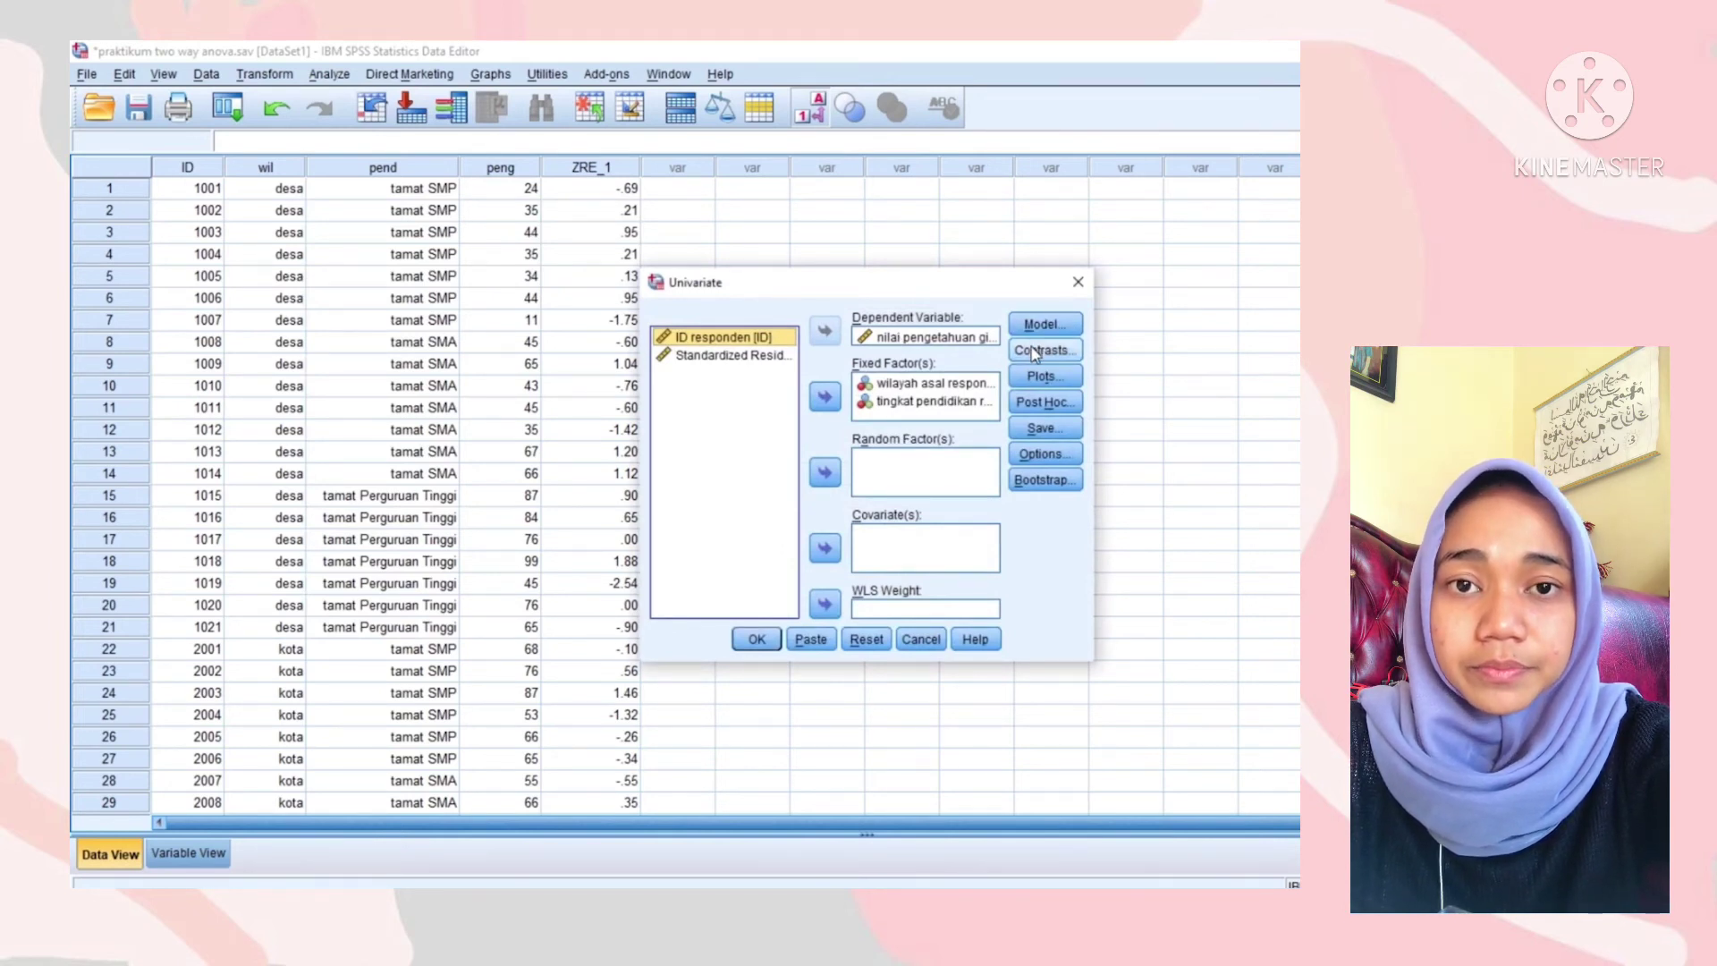
left_click(1040, 428)
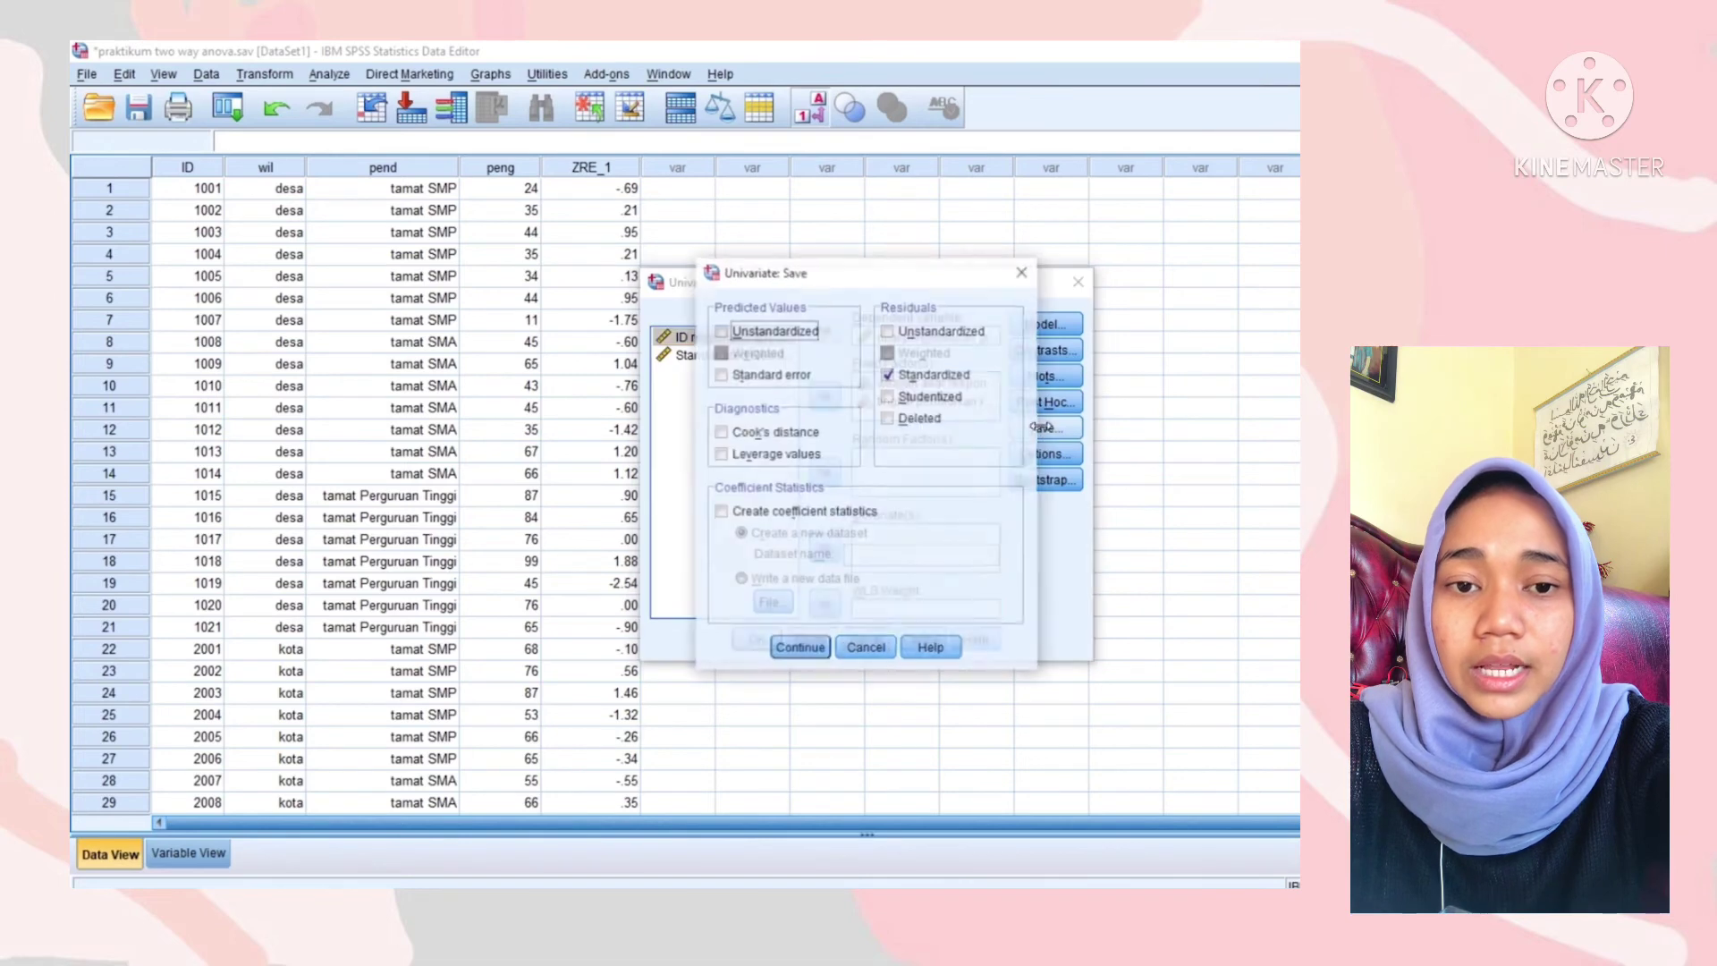
left_click(889, 375)
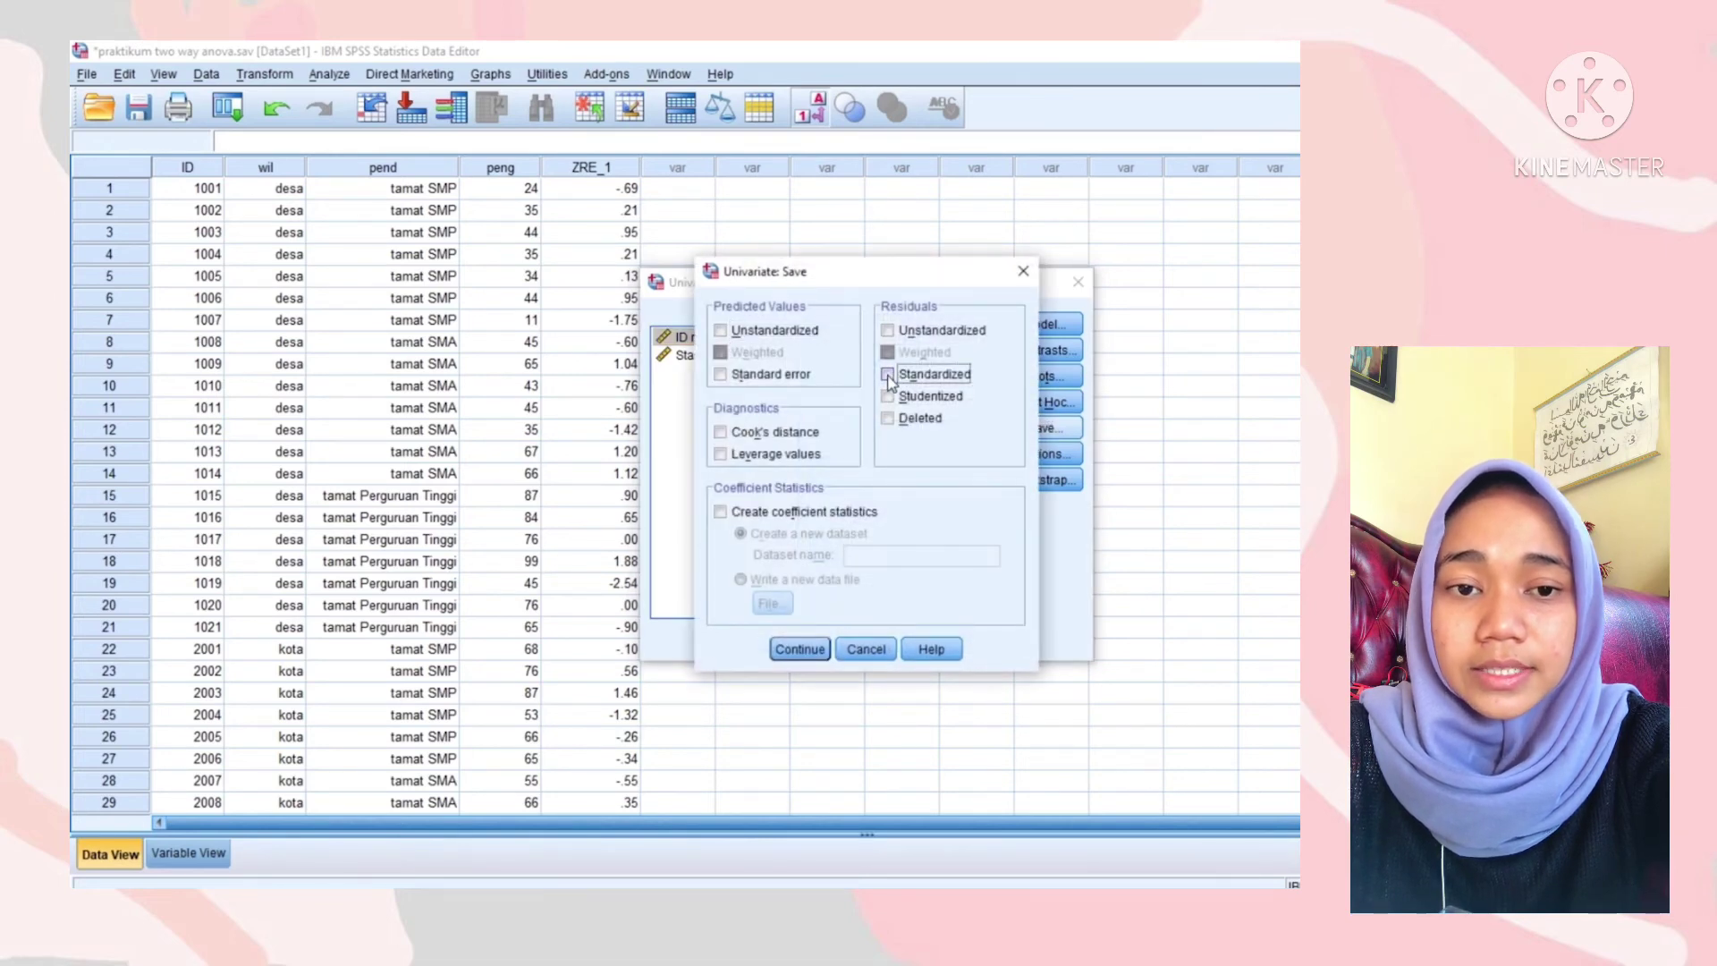
left_click(800, 656)
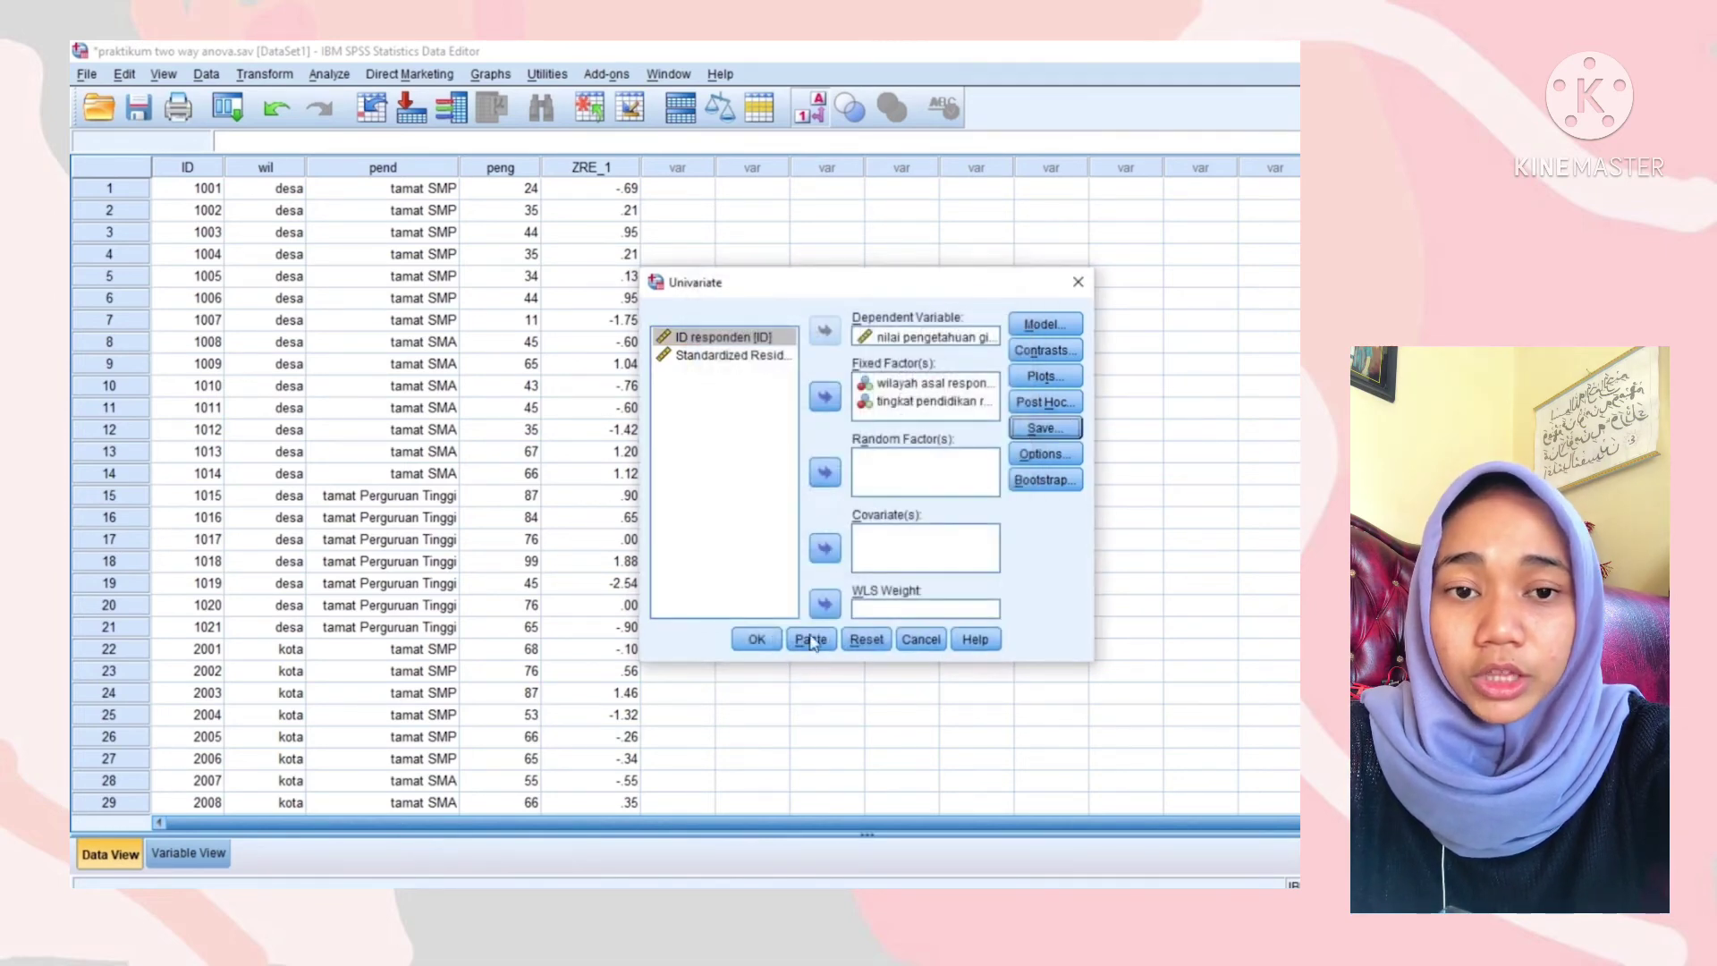
Add a wil*pend profile plot to the Univariate analysis, with wil on the horizontal axis and pend as separate lines
left_click(1041, 379)
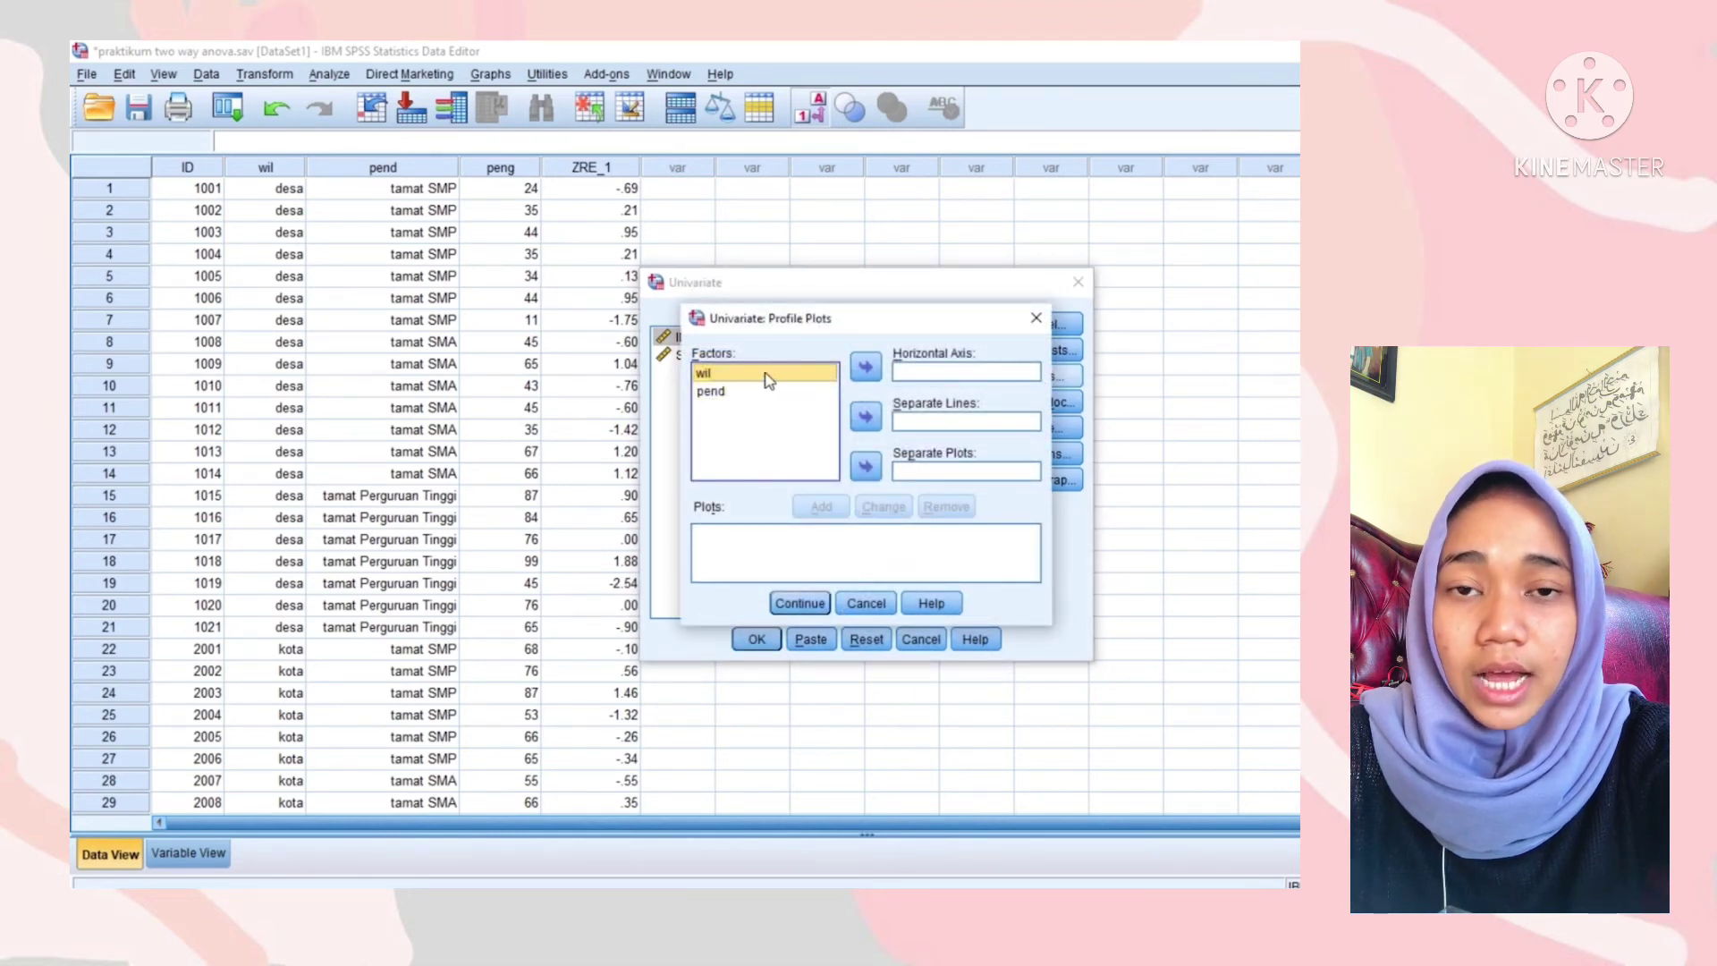
left_click(866, 367)
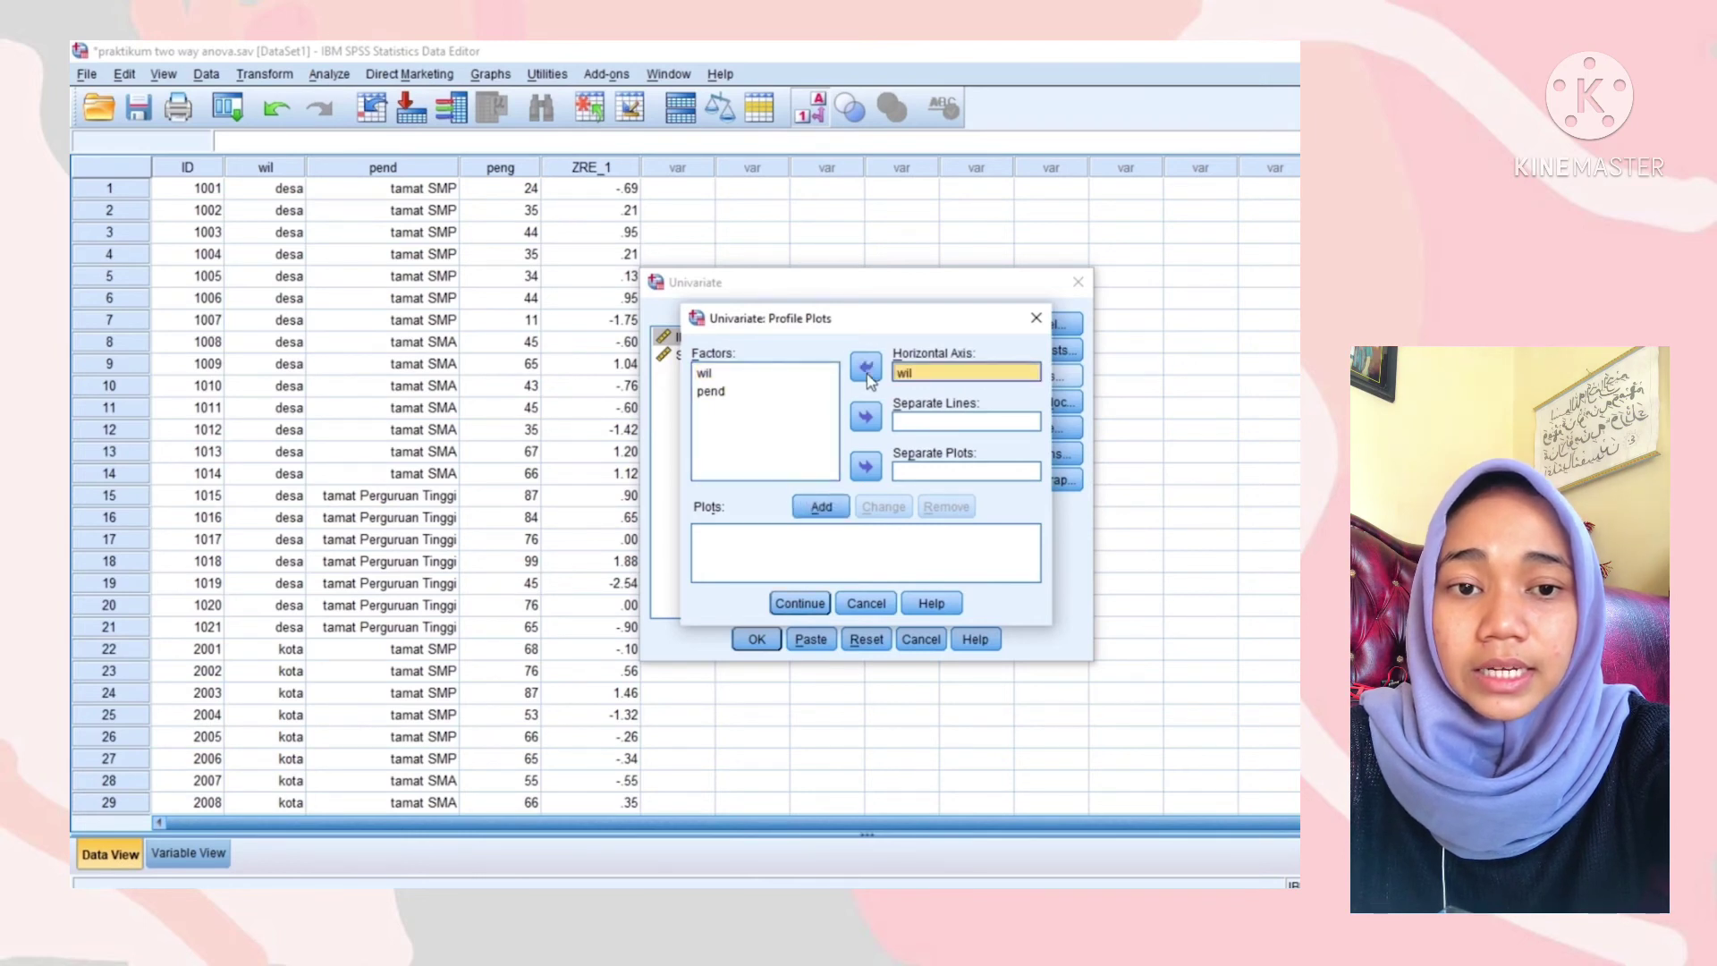
left_click(716, 397)
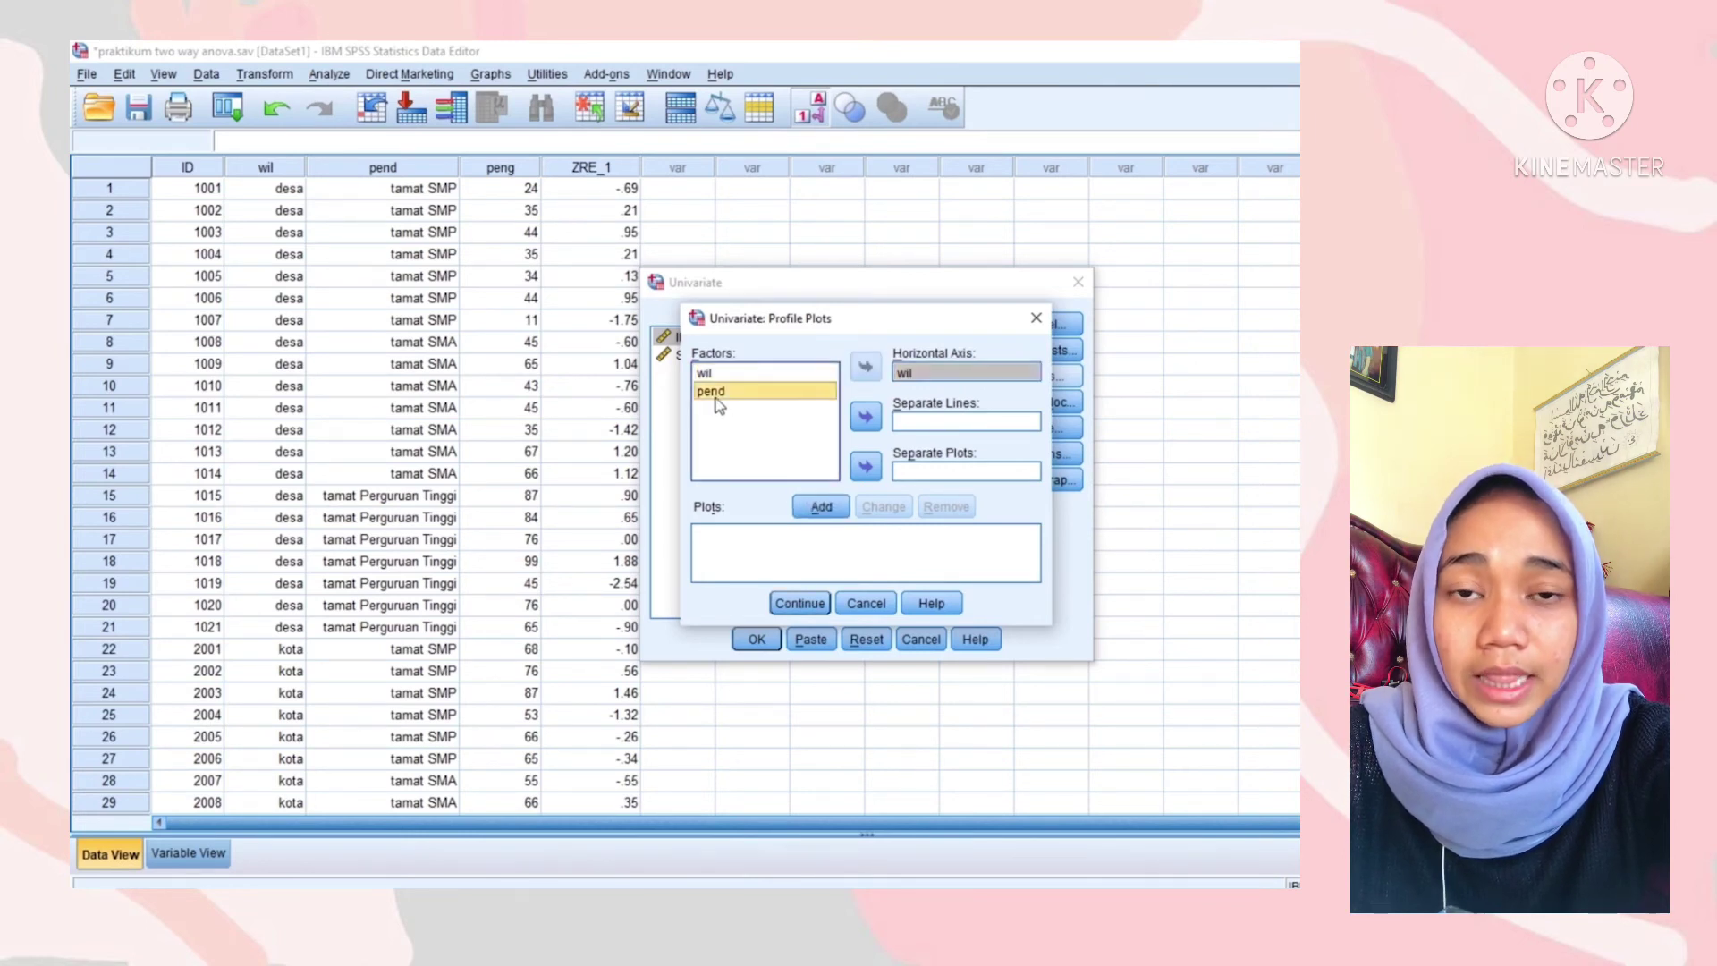
left_click(865, 417)
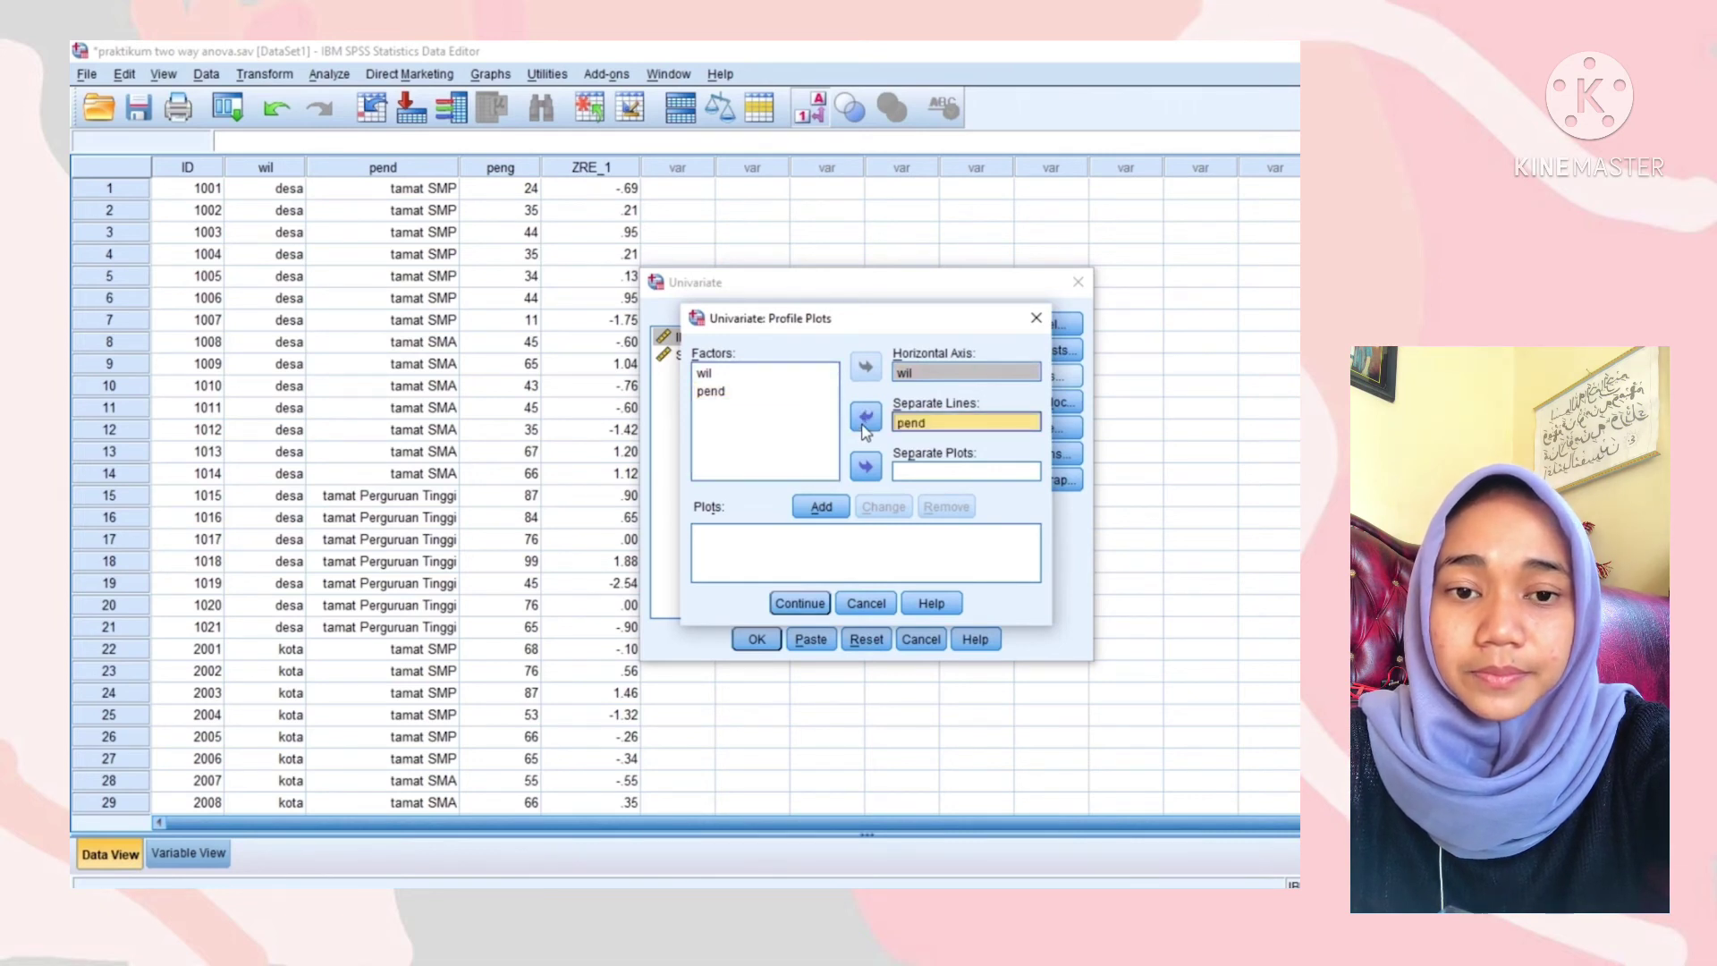
left_click(821, 508)
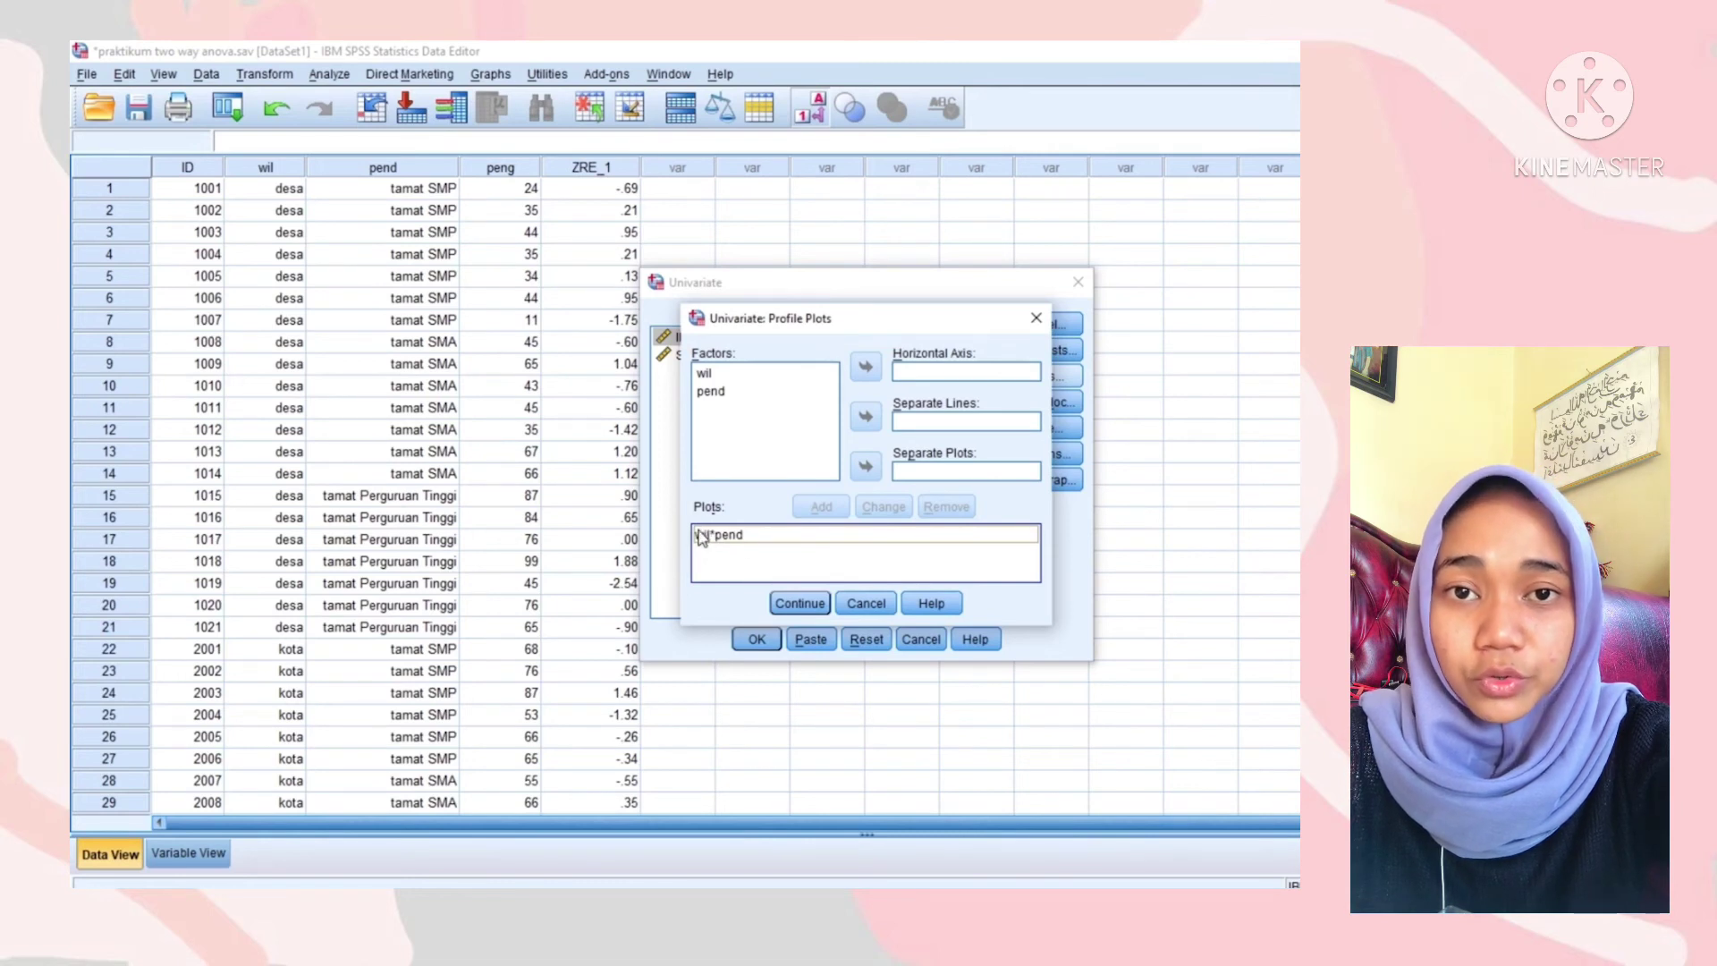
left_click(799, 604)
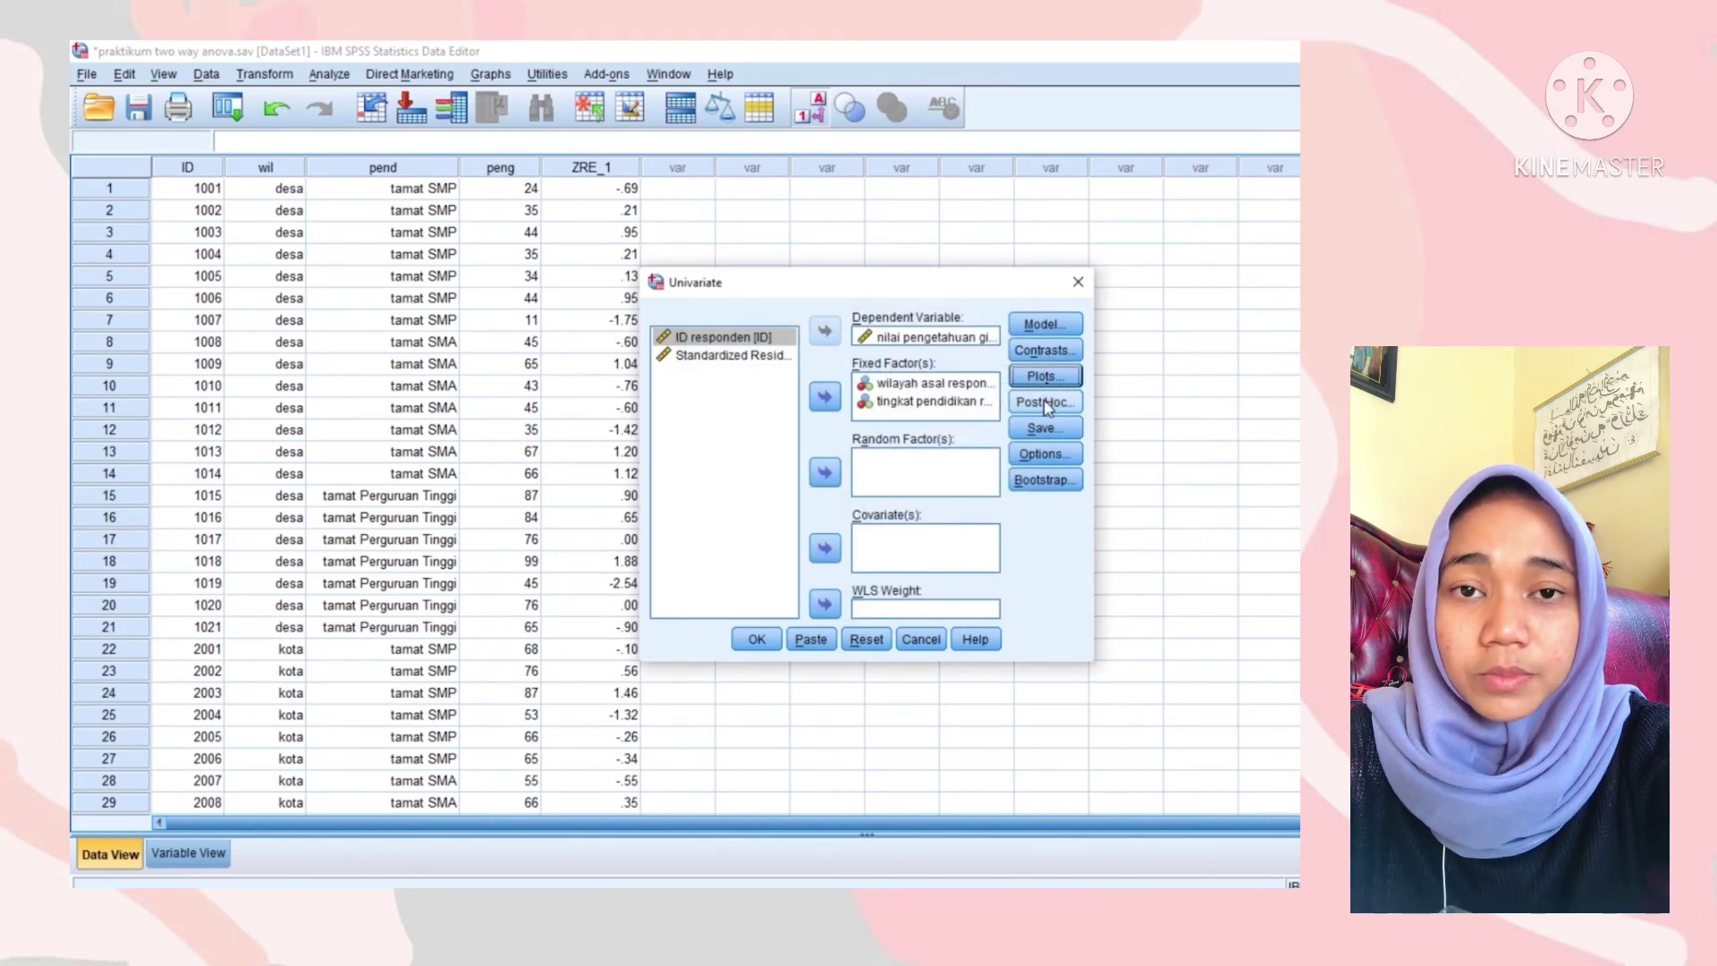
Set the Univariate options to display estimated marginal means for wil, pend and wil*pend
left_click(1040, 454)
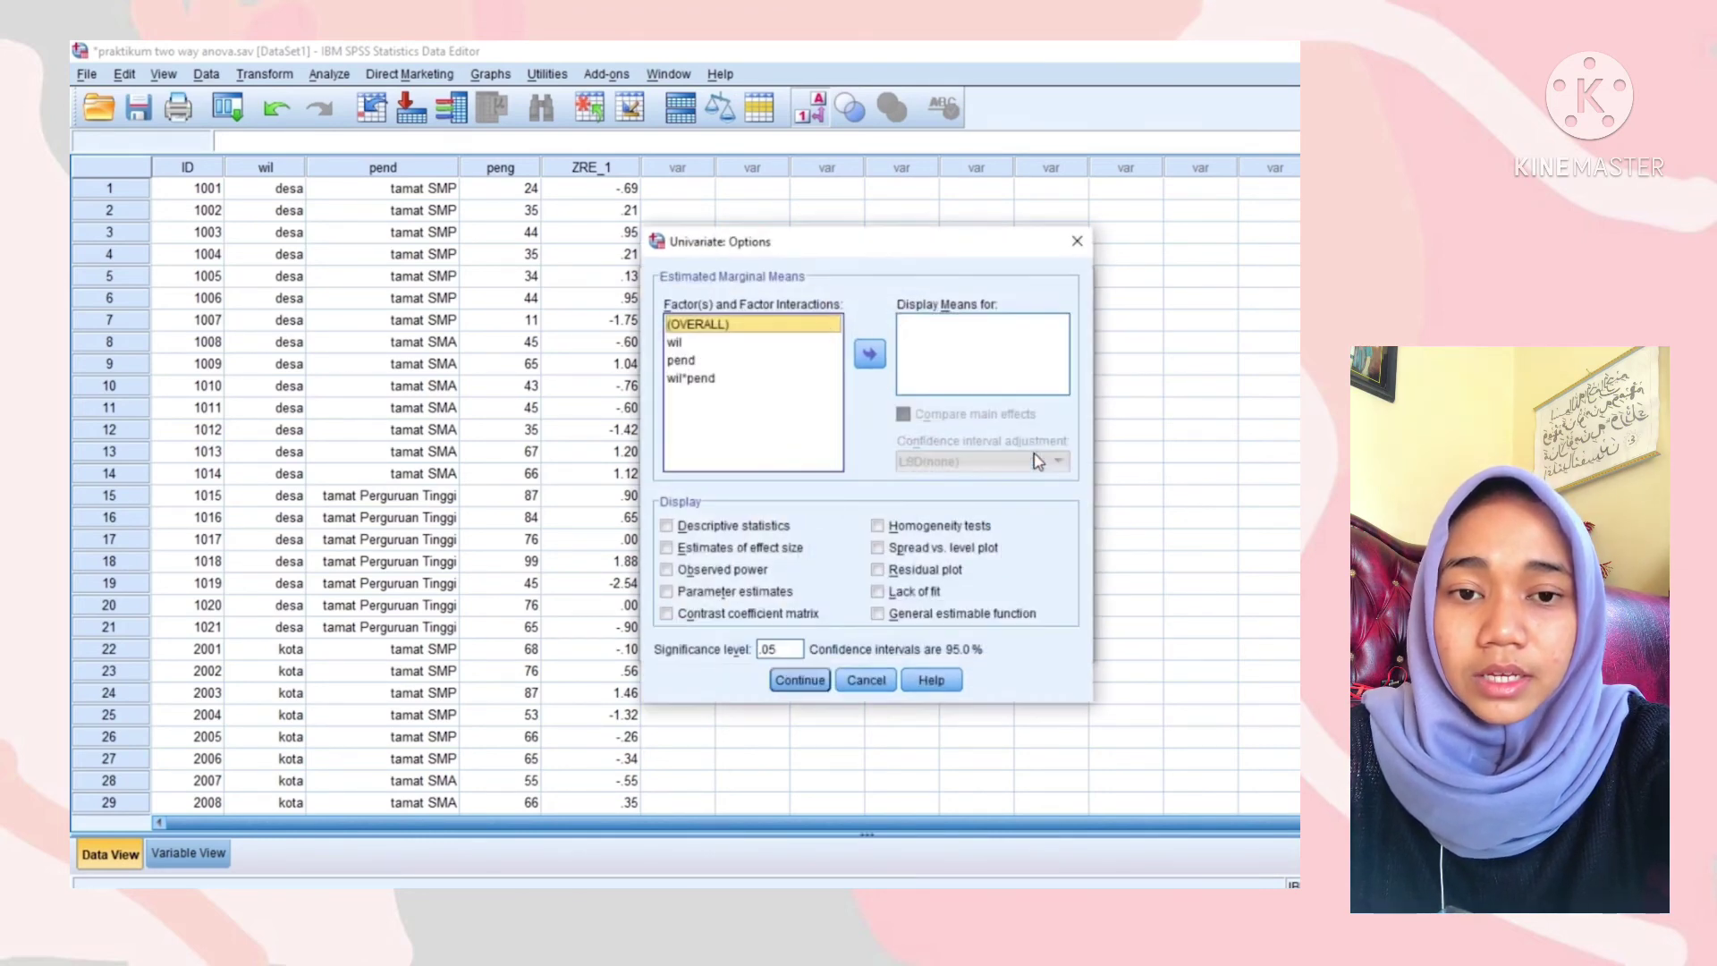
left_click(677, 347)
left_click(869, 354)
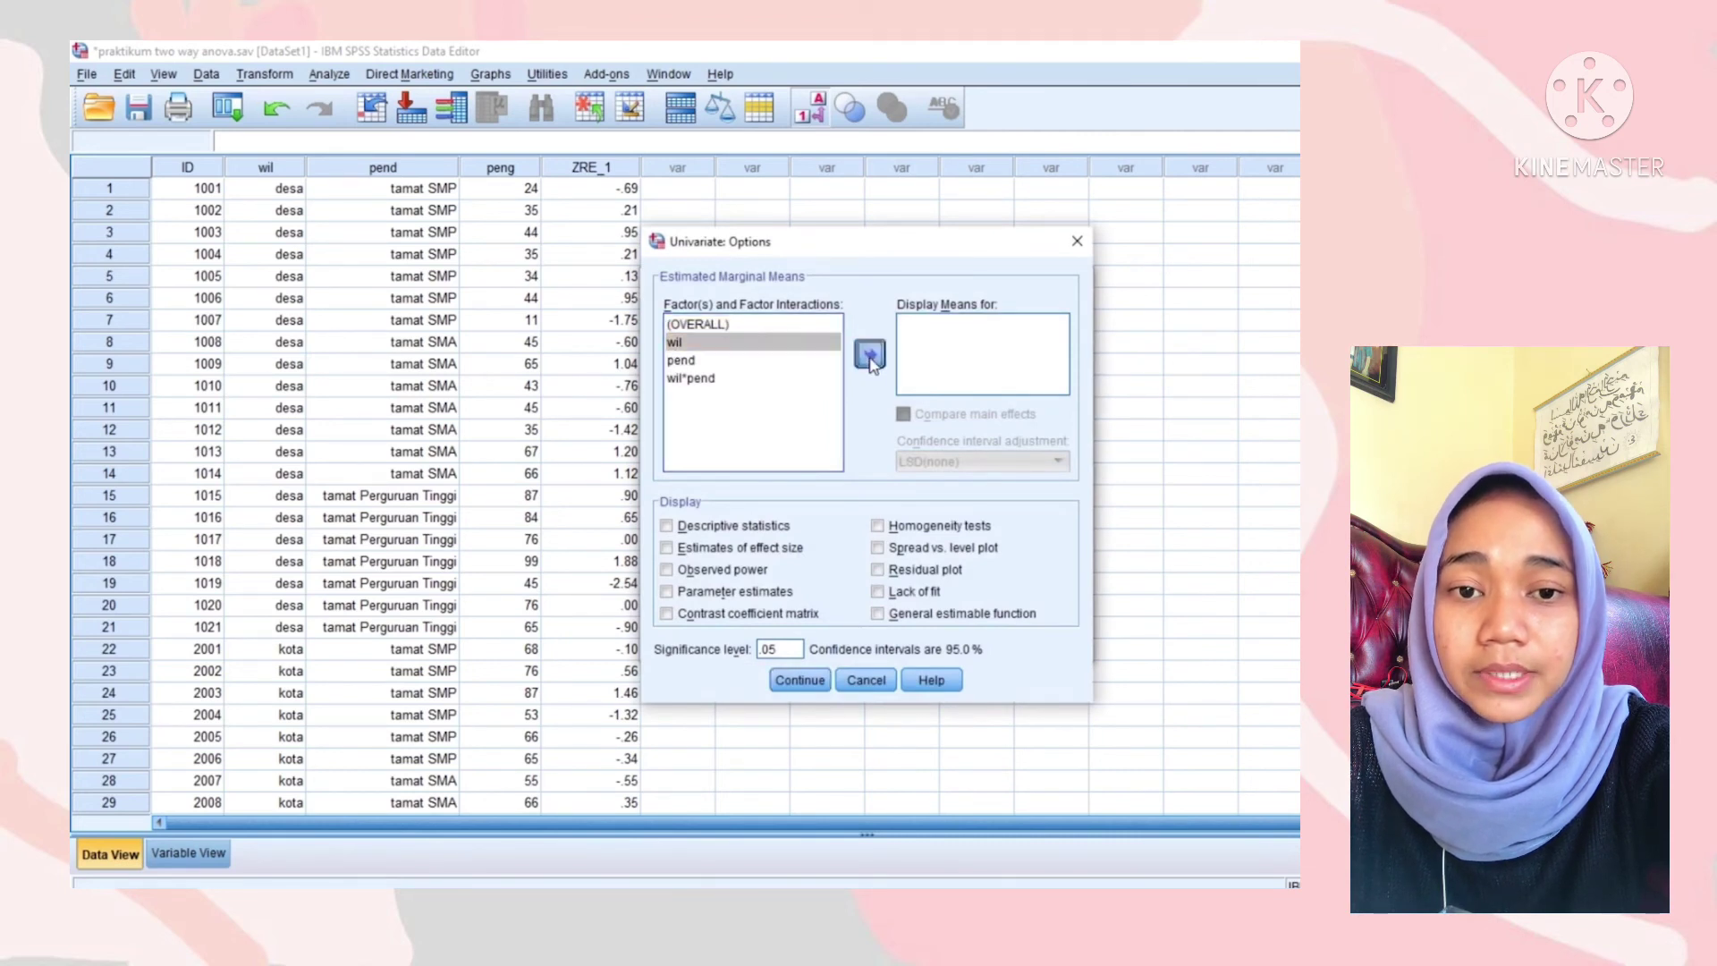
left_click(693, 362)
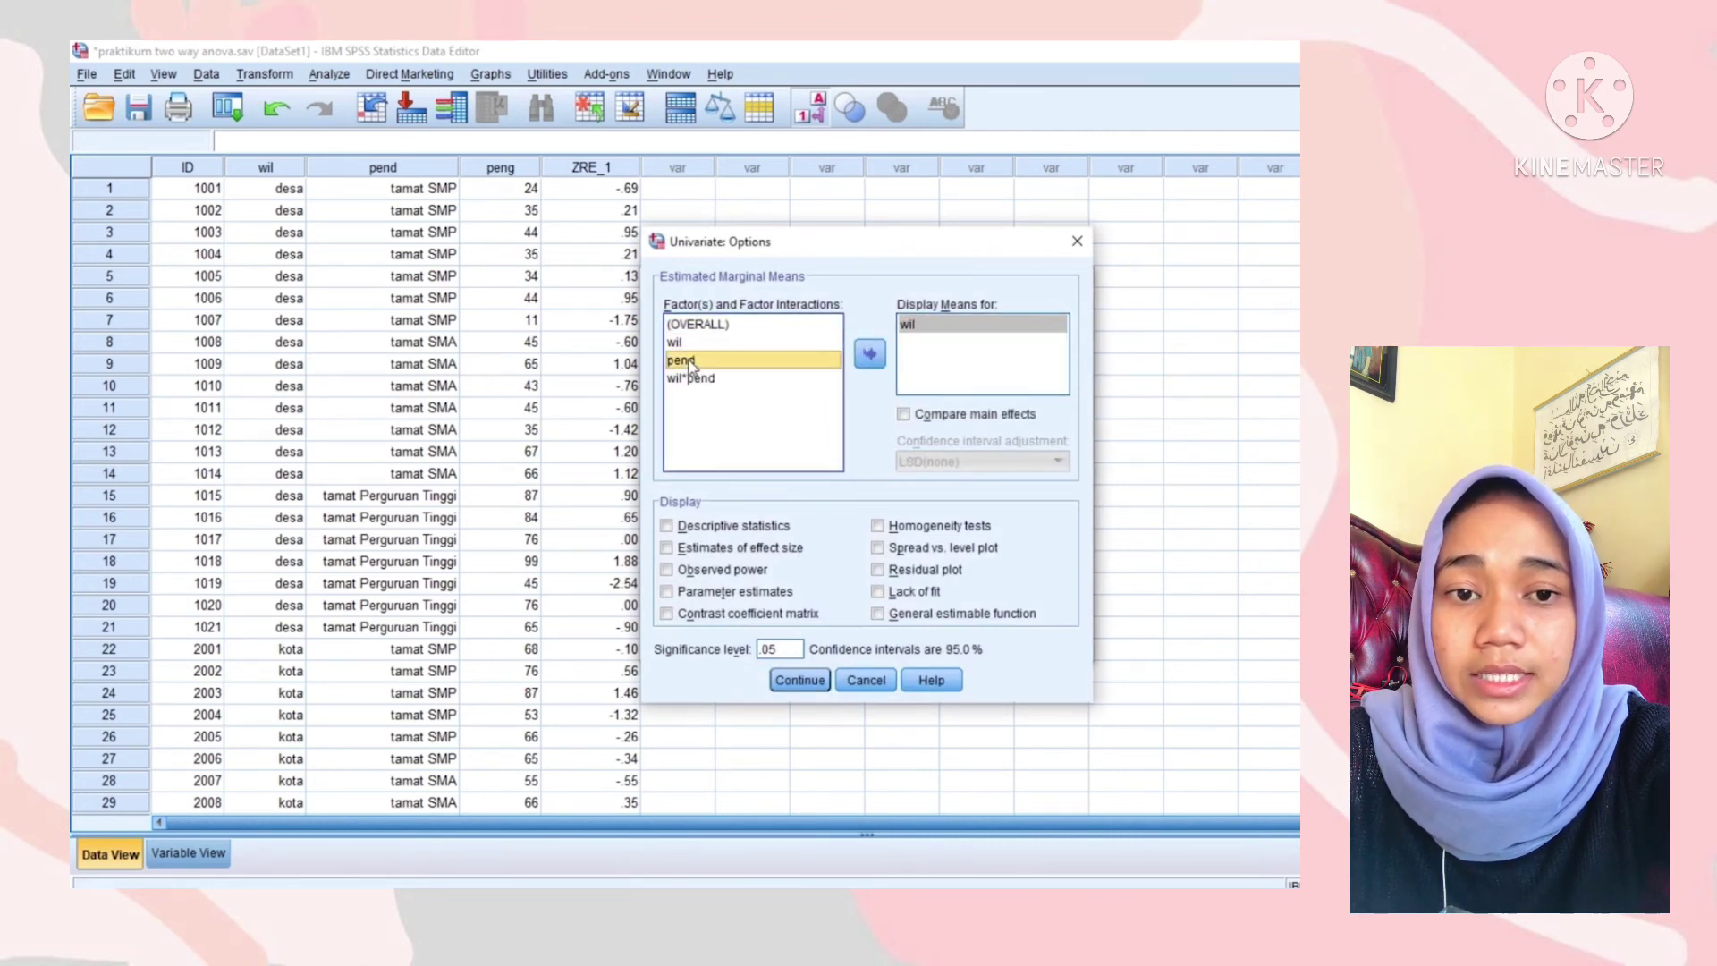
left_click(870, 356)
left_click(716, 379)
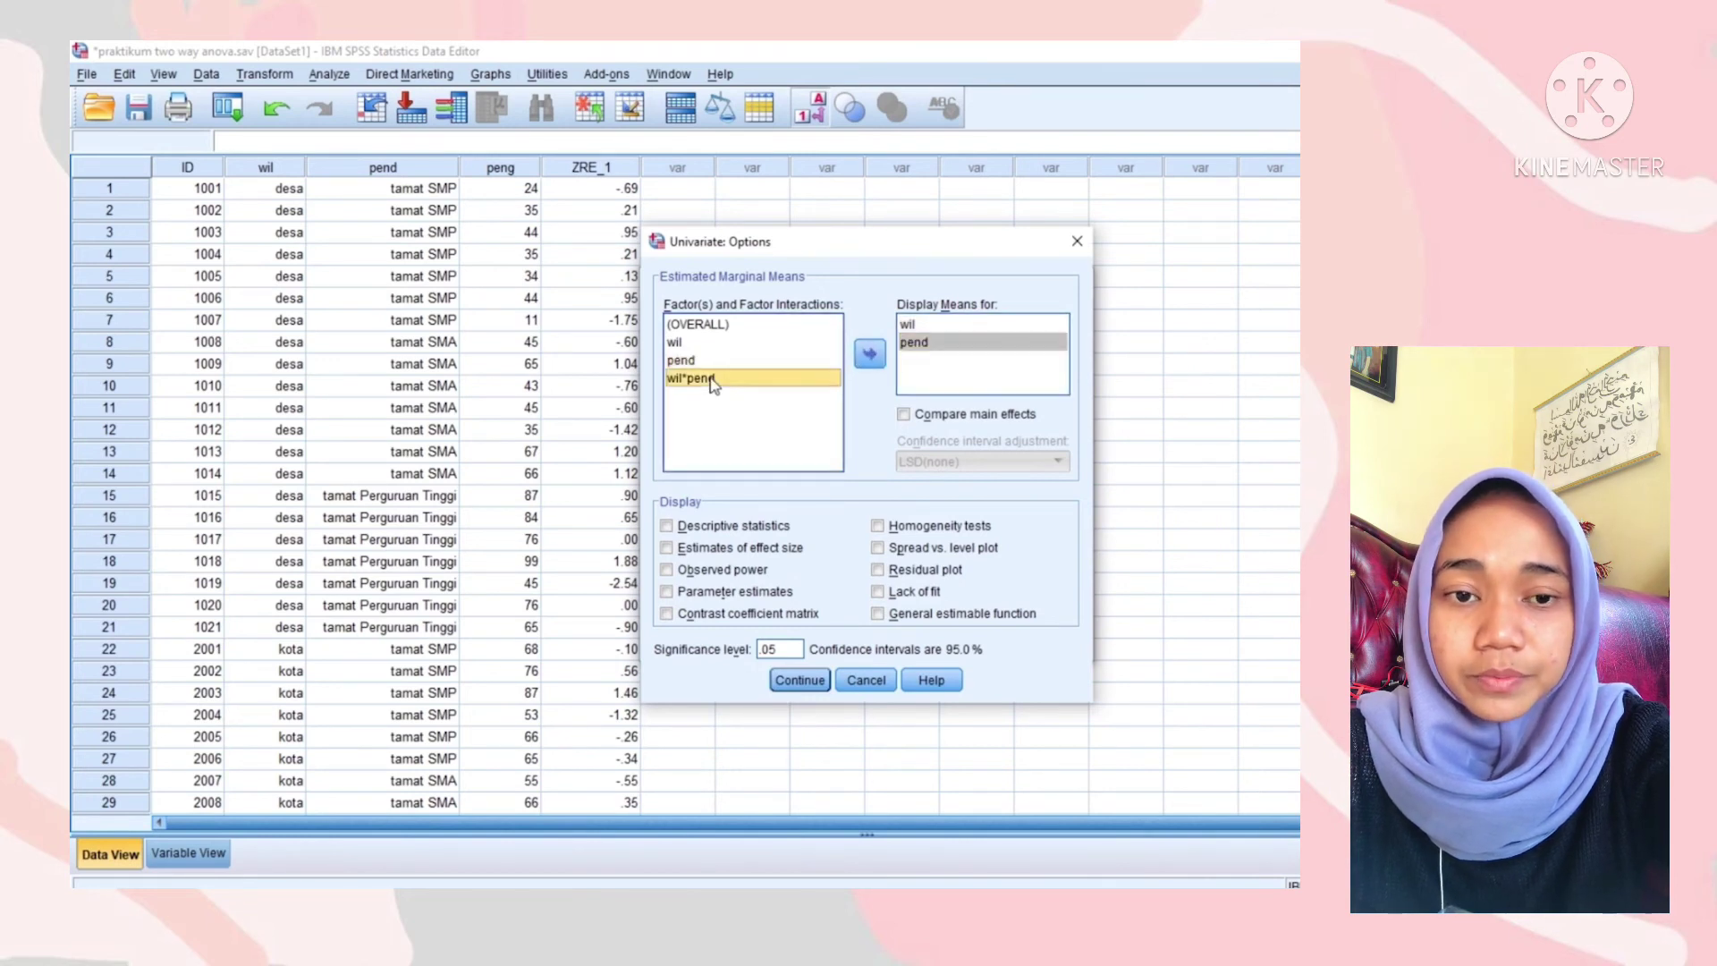
left_click(869, 356)
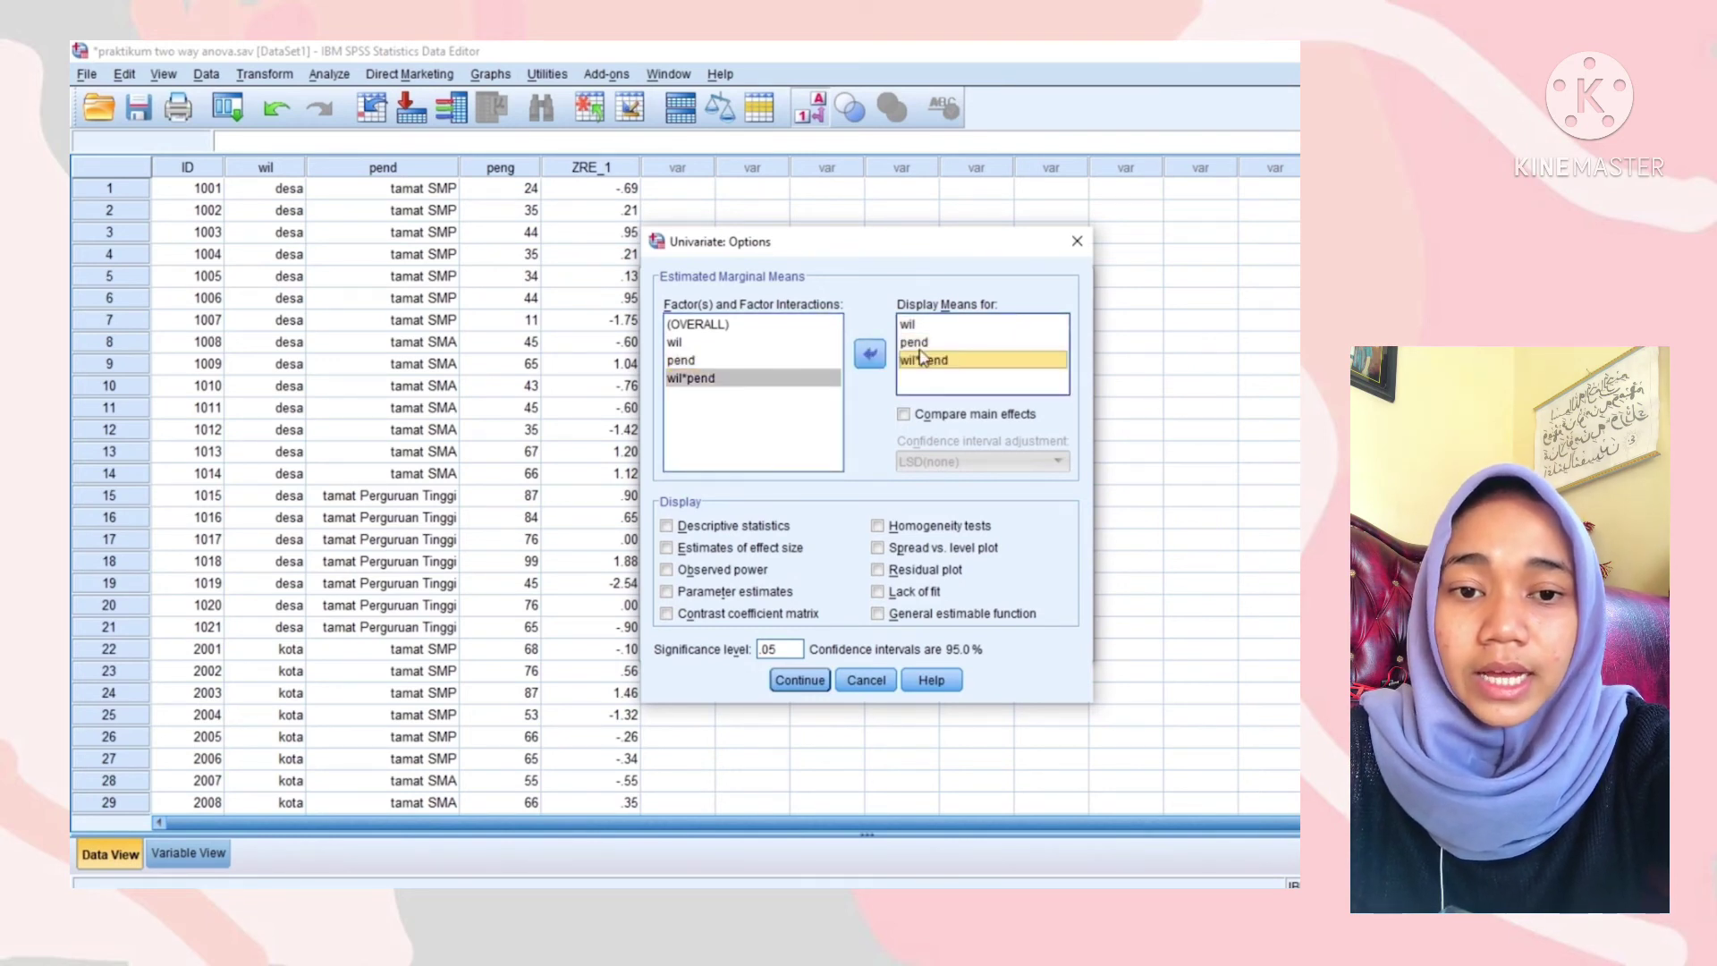
Include descriptive statistics and homogeneity tests in the Univariate output options
left_click(667, 528)
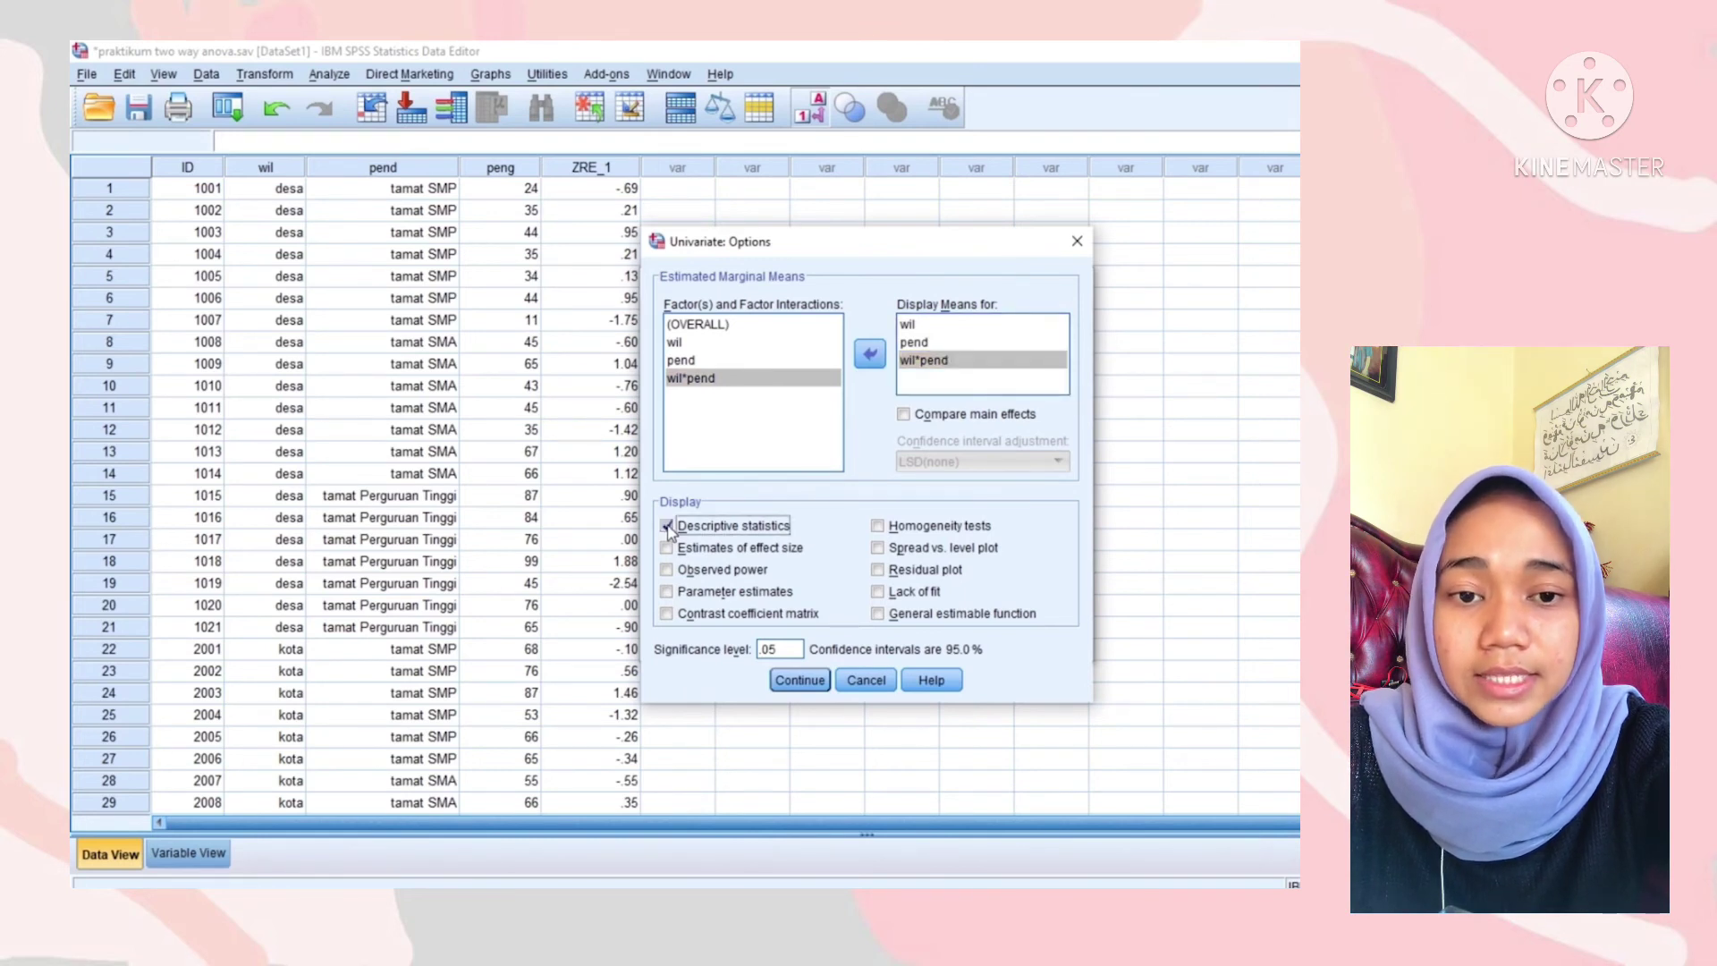
left_click(878, 527)
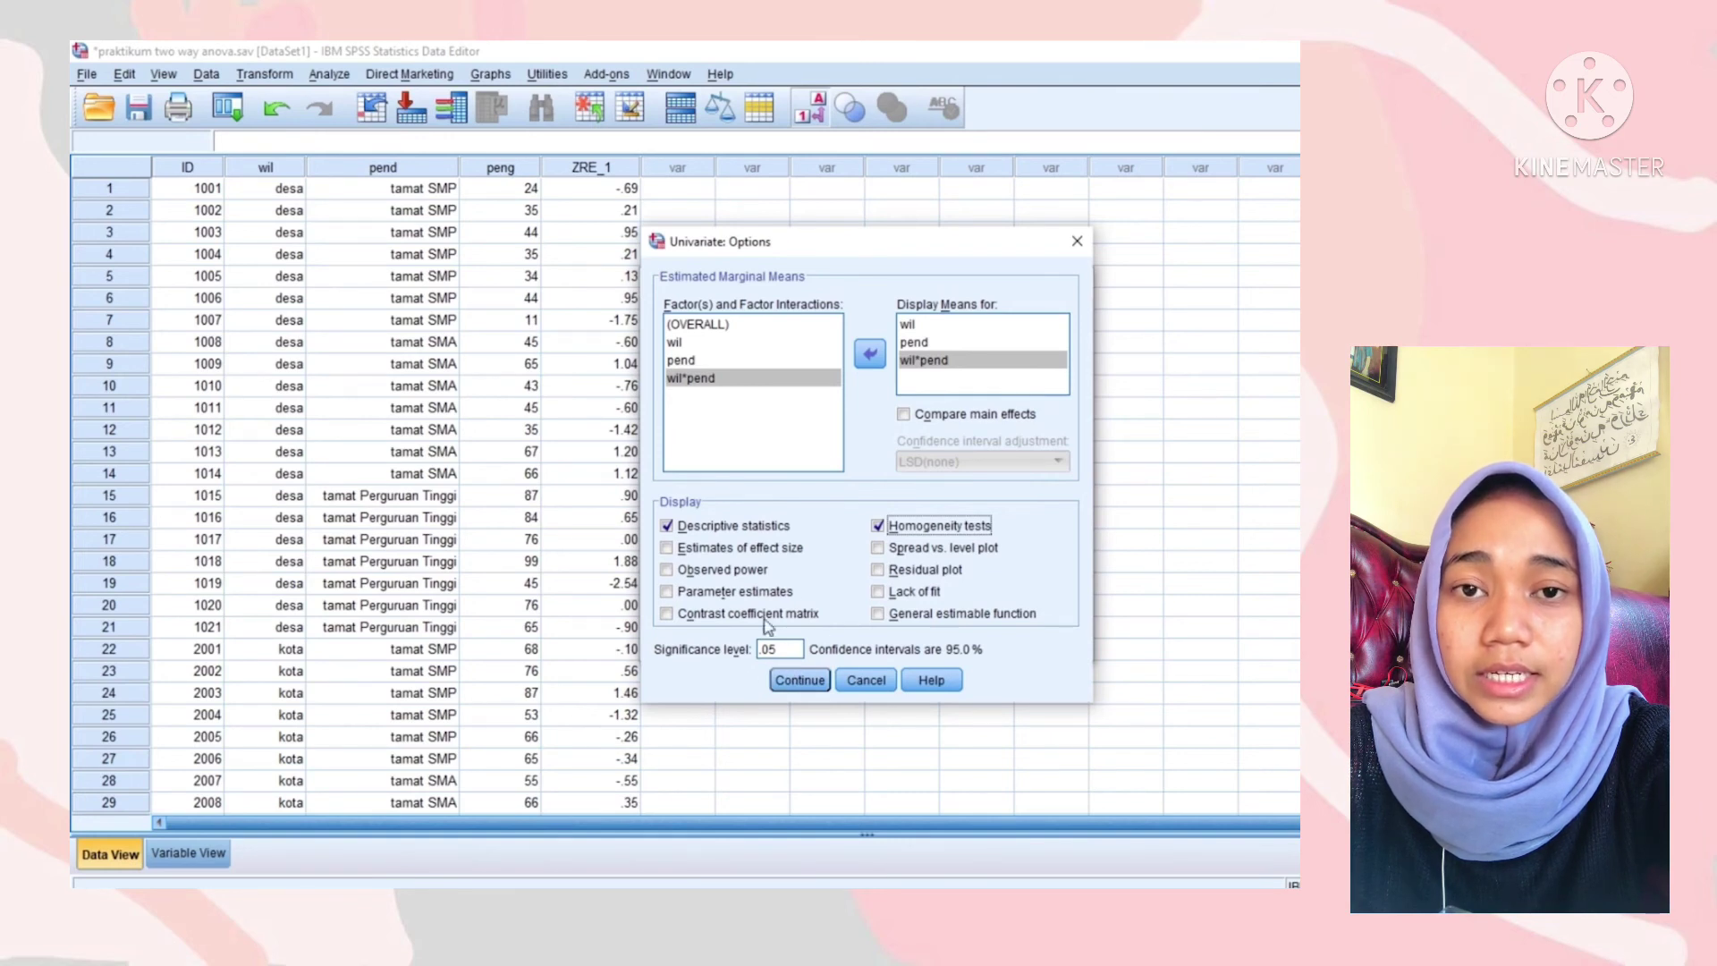
left_click(796, 685)
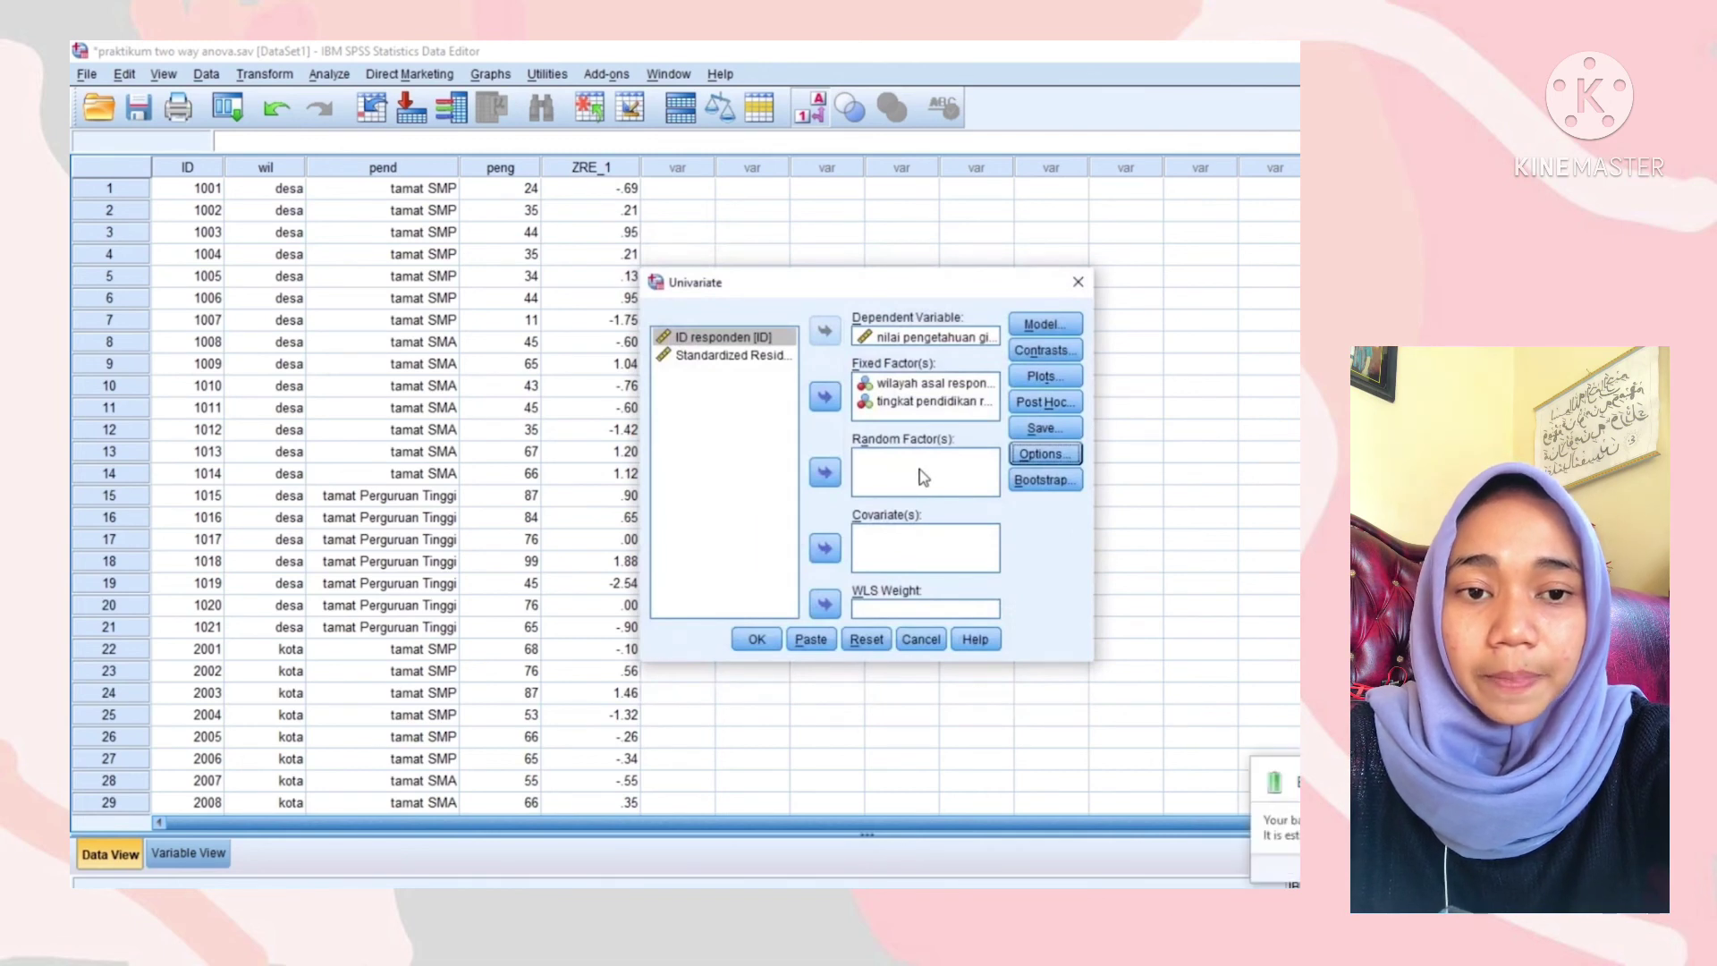
Request a Tukey post hoc test for pend and run the Univariate analysis
left_click(1056, 404)
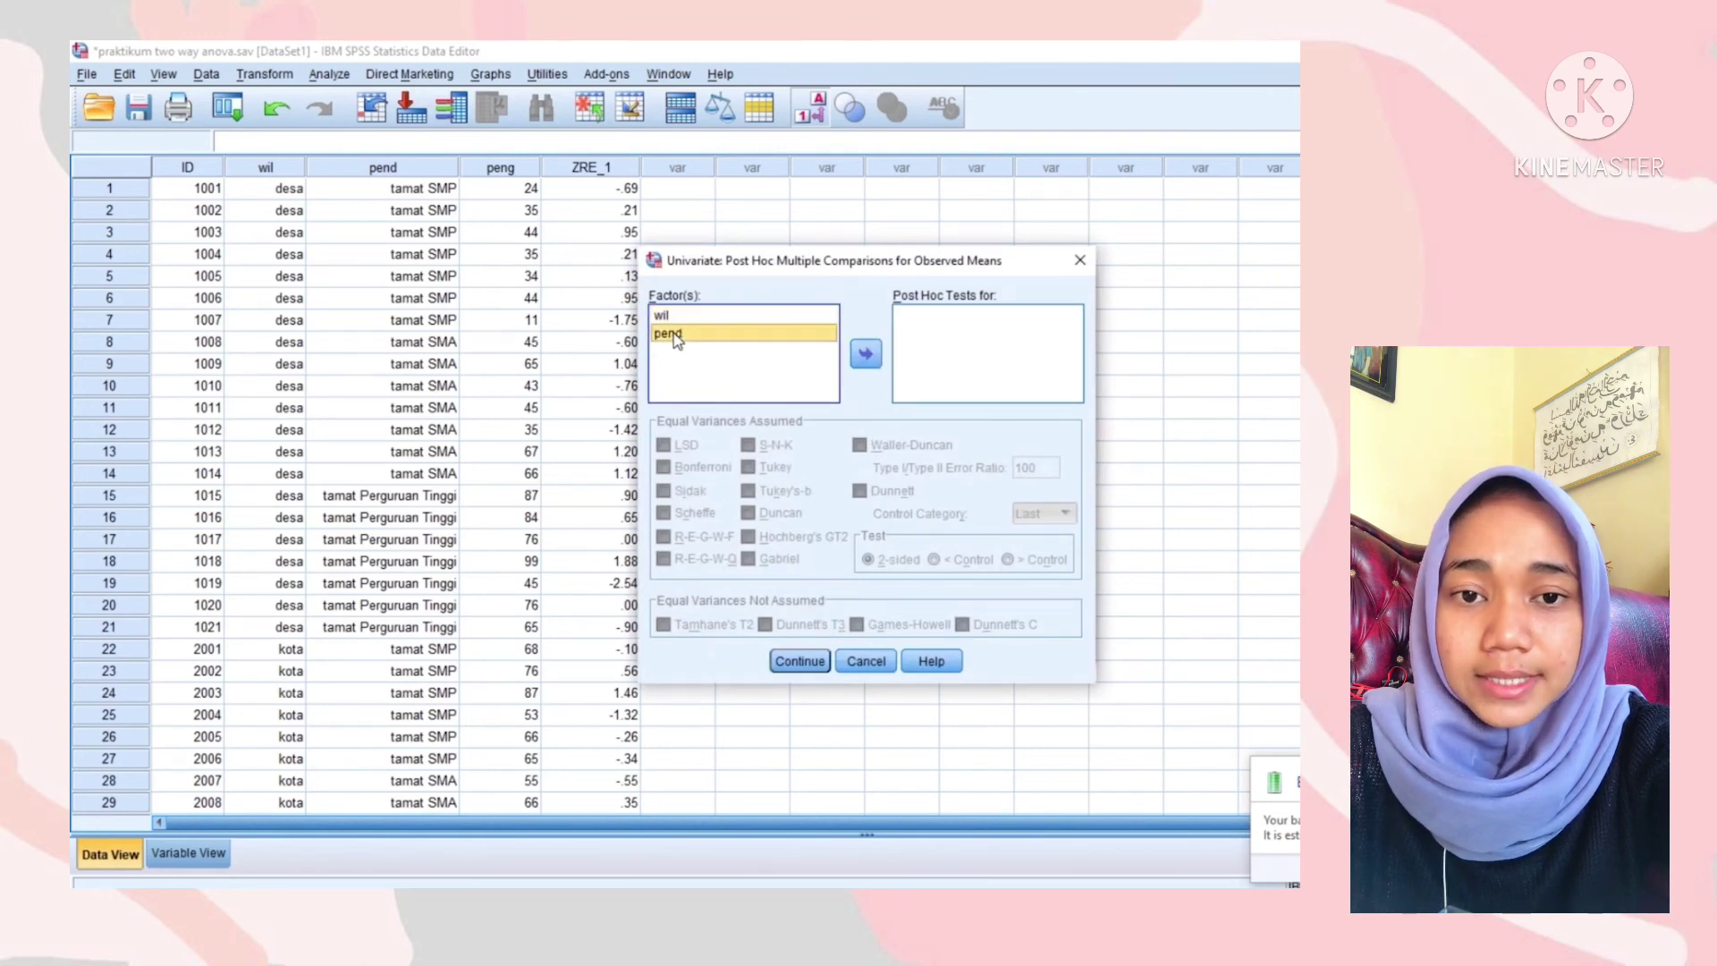
left_click(878, 356)
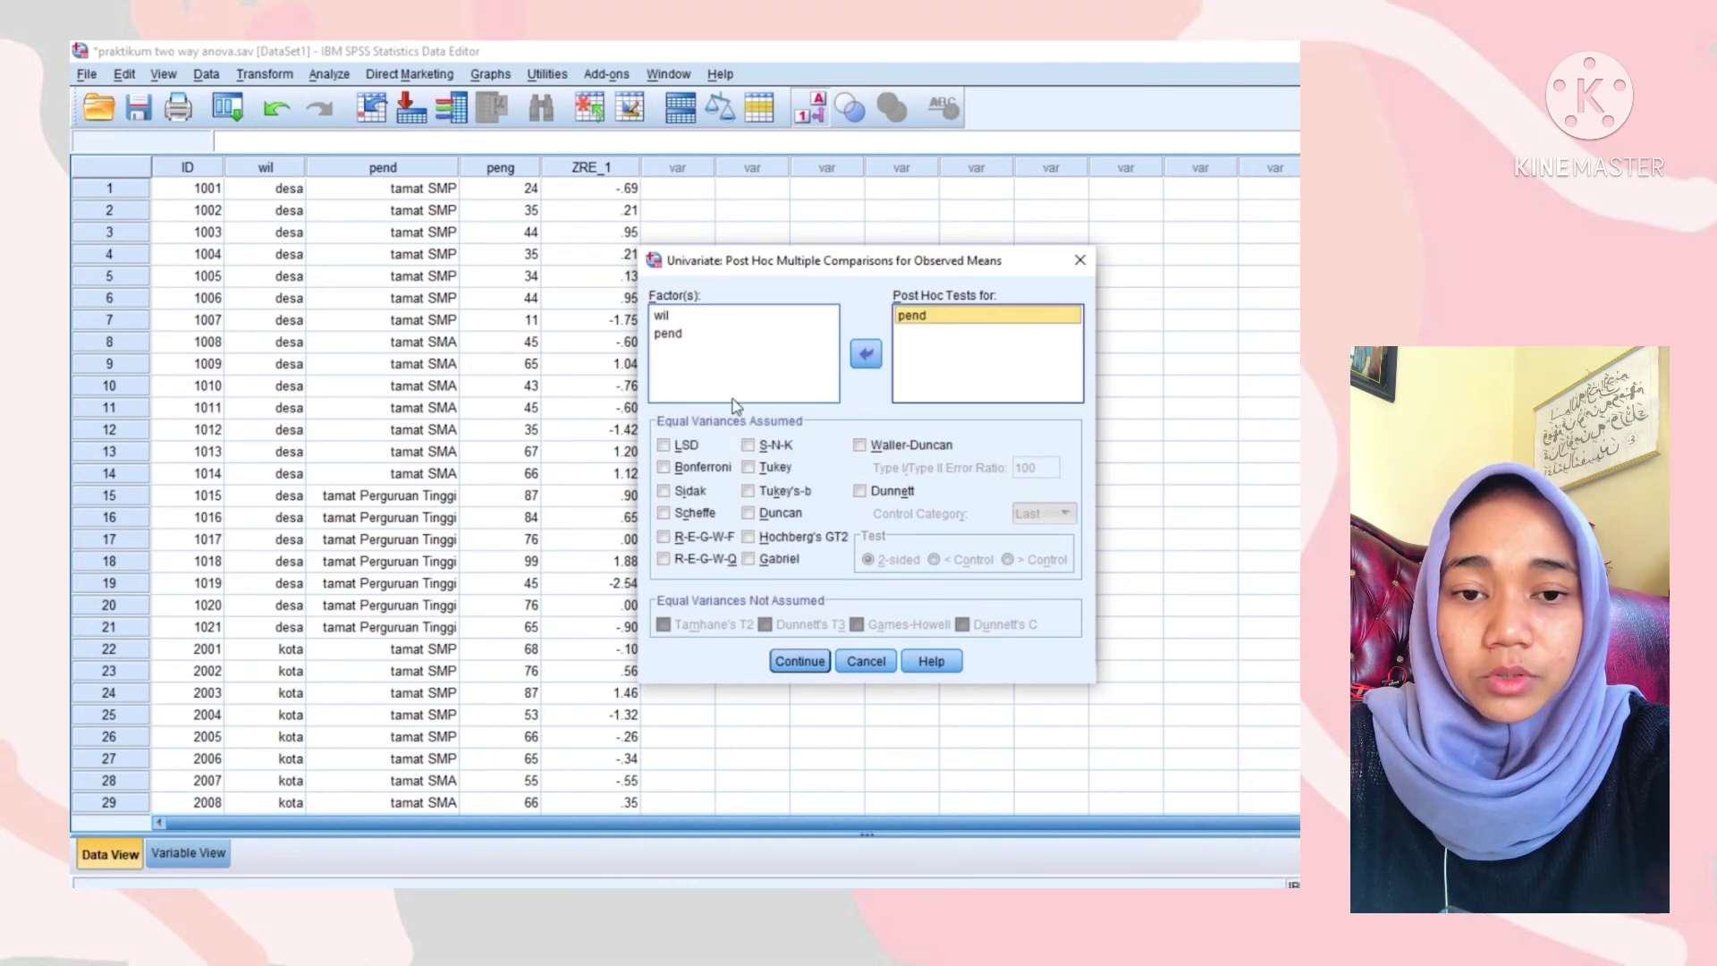
left_click(750, 467)
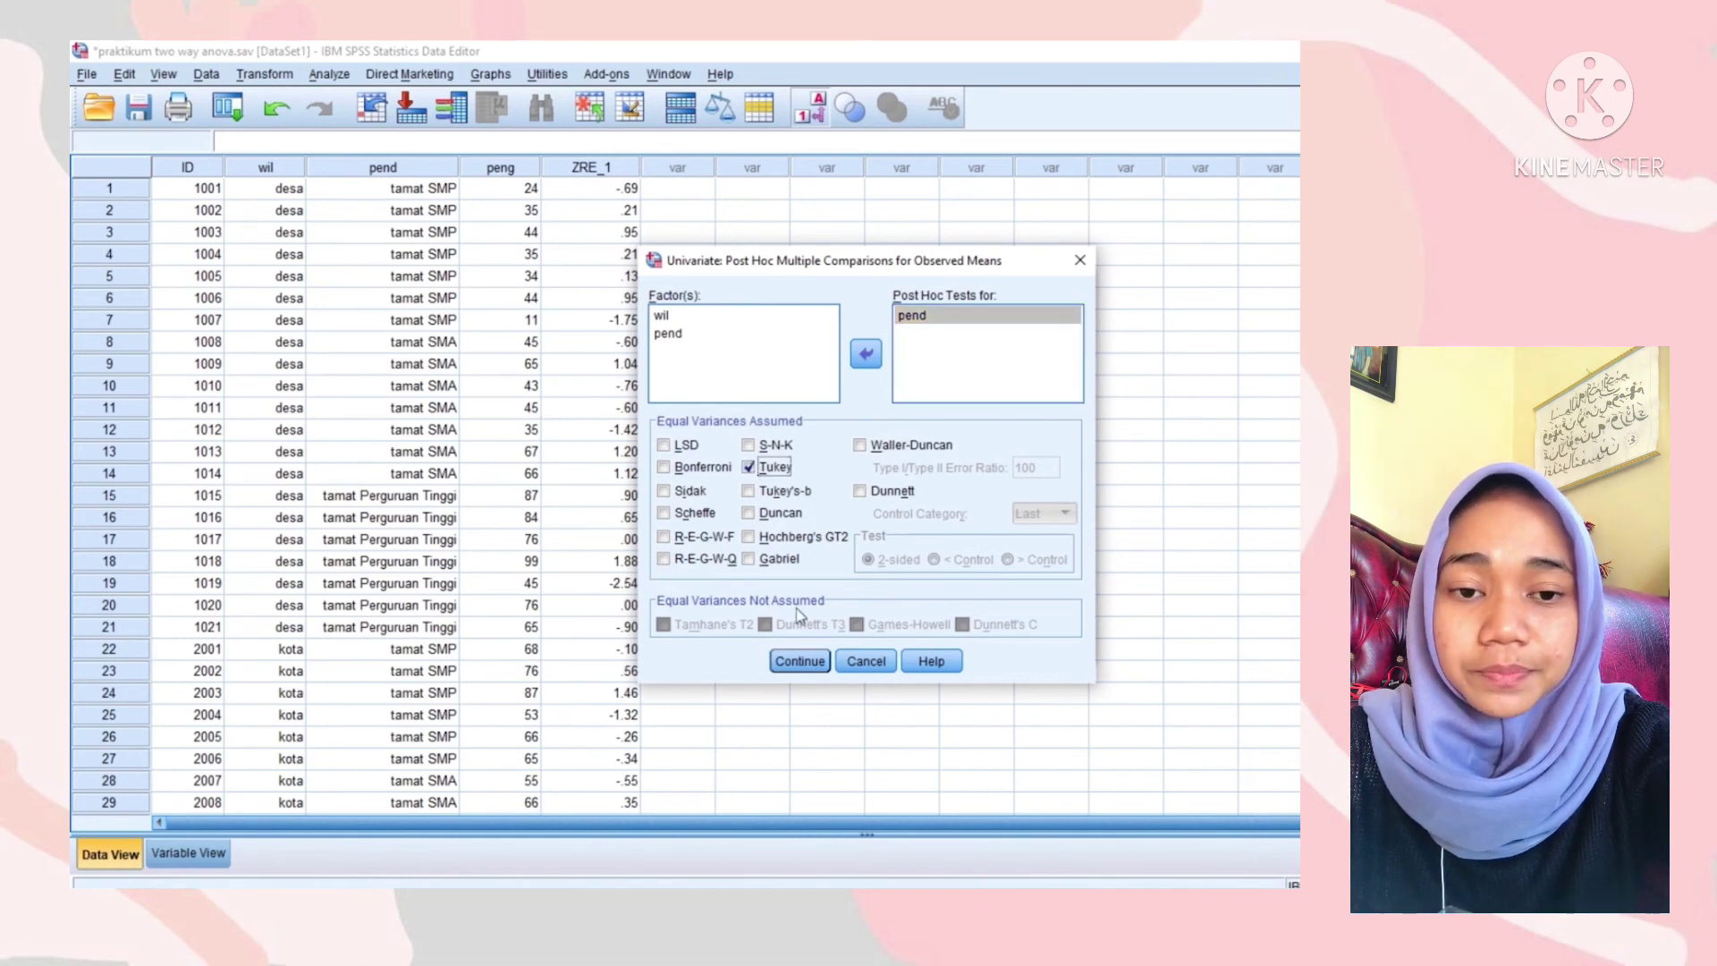
left_click(791, 662)
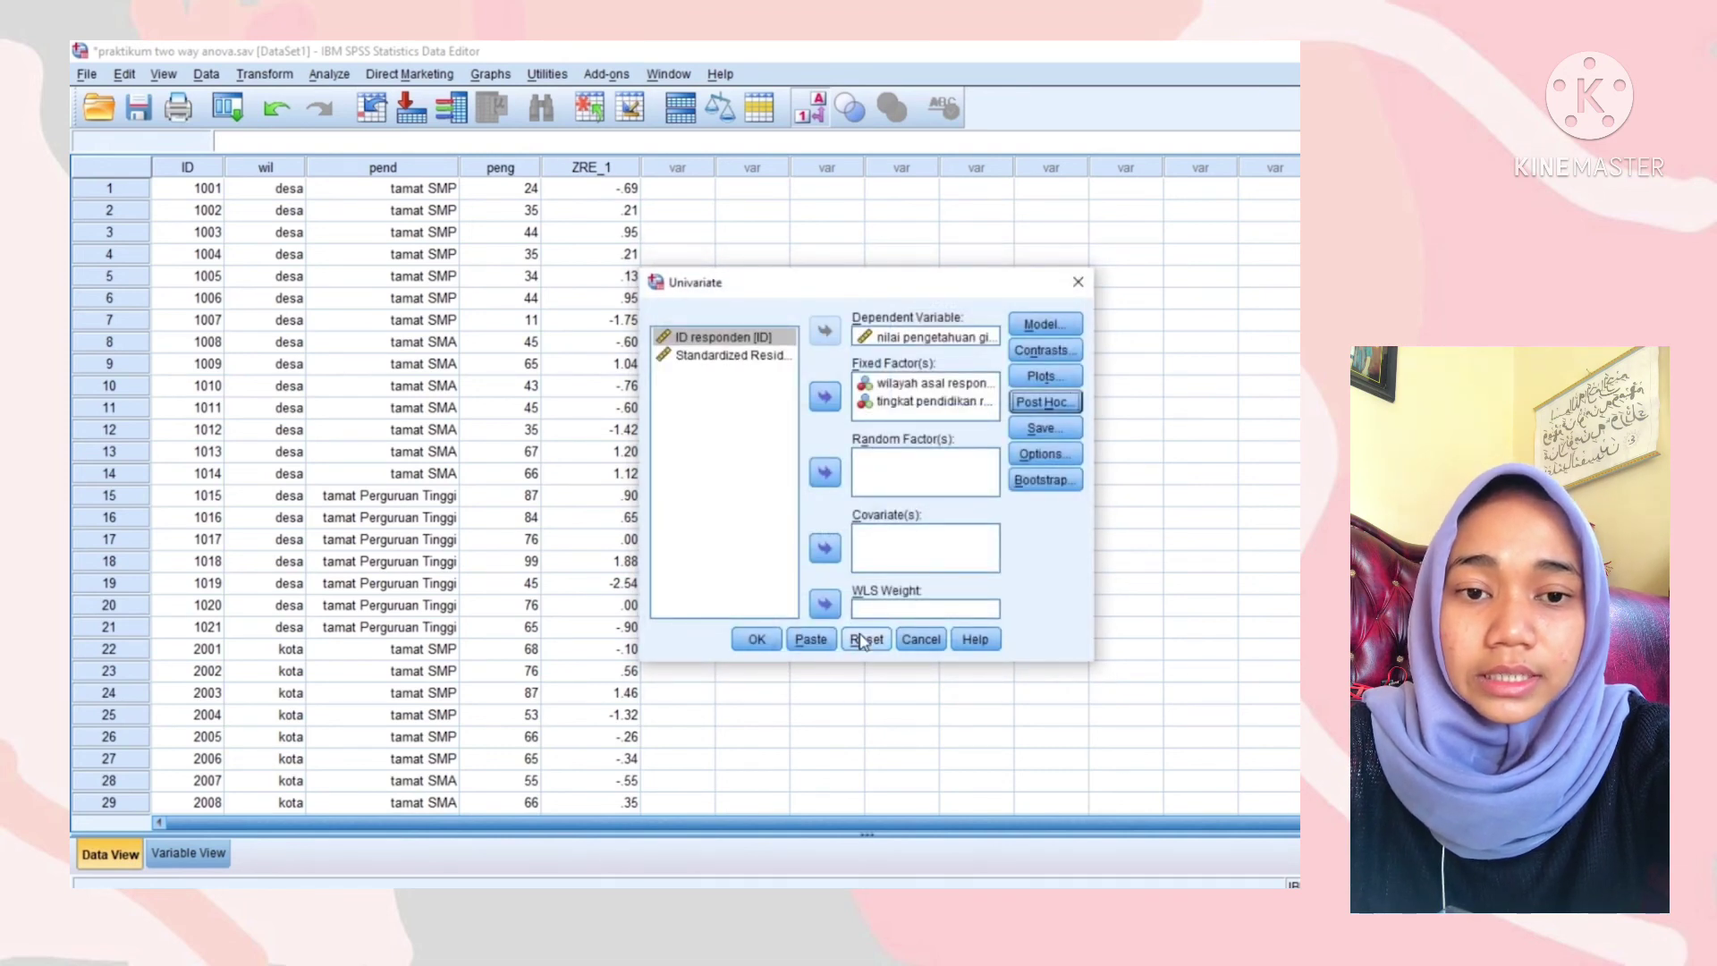
left_click(758, 638)
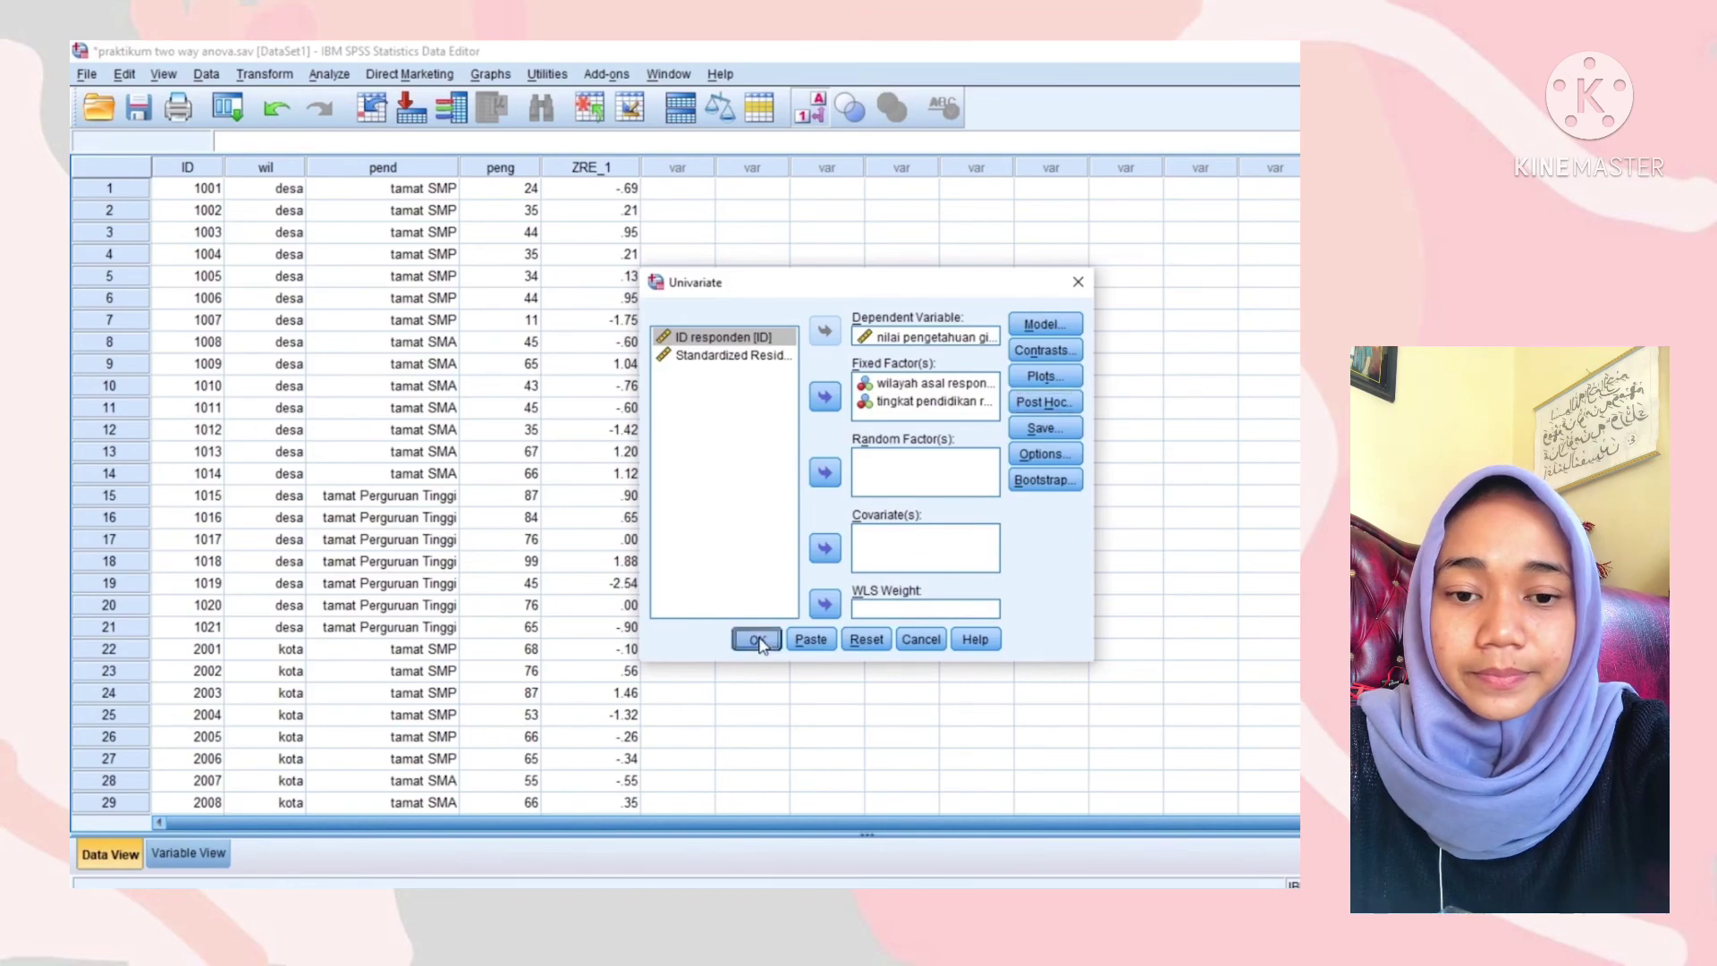